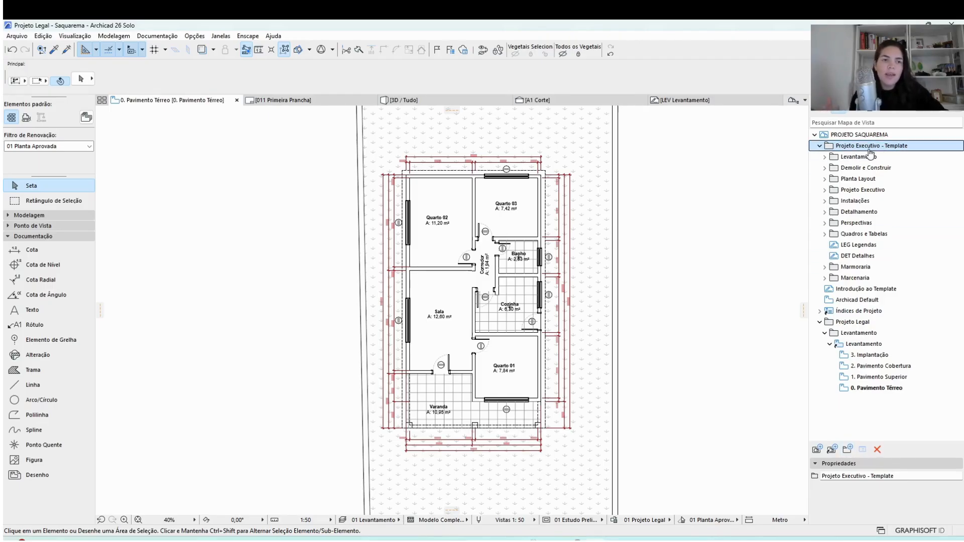
Step: Create a folder named Demolir inside the Projeto Legal folder of the view map
{"action": "left_click", "coordinate": [820, 146]}
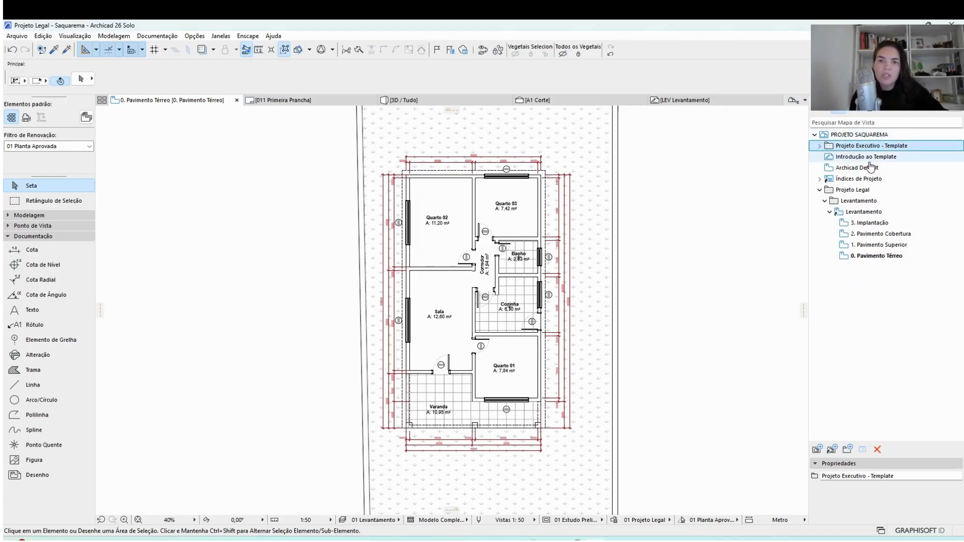
{"action": "left_click", "coordinate": [840, 191]}
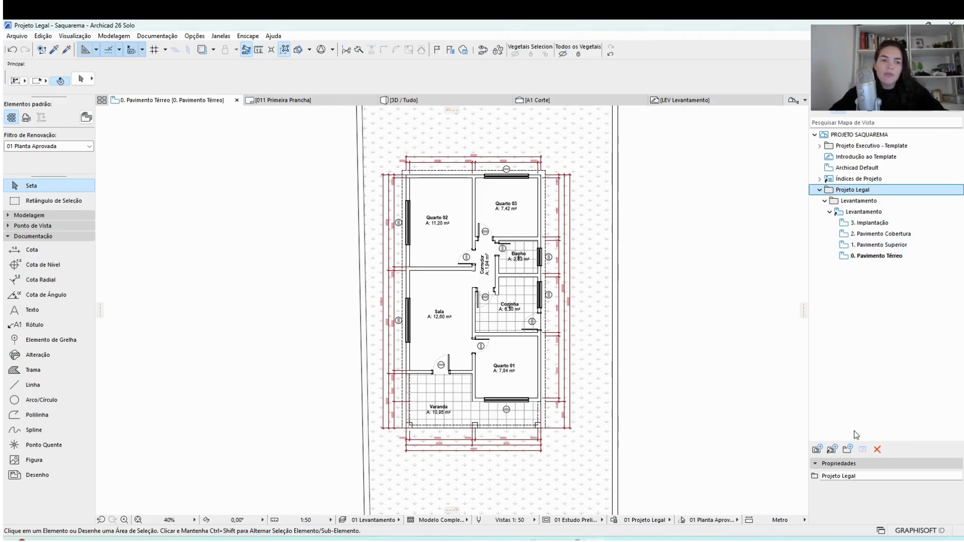
{"action": "left_click", "coordinate": [848, 449]}
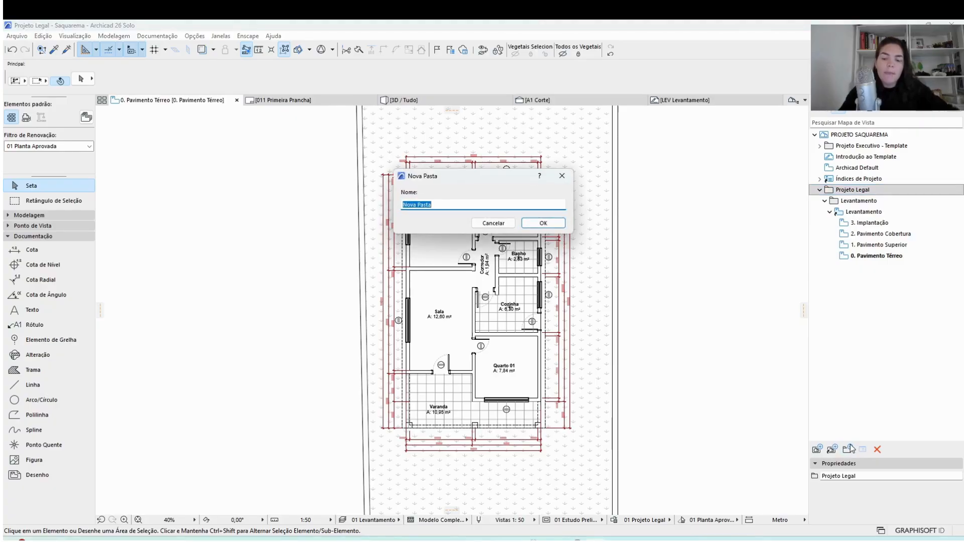
{"action": "type", "text": "De"}
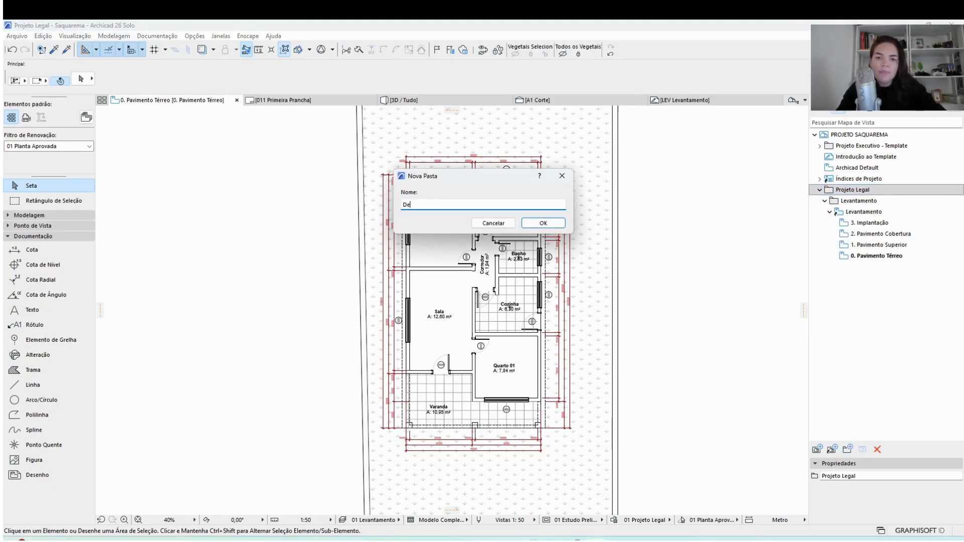
{"action": "type", "text": "molir"}
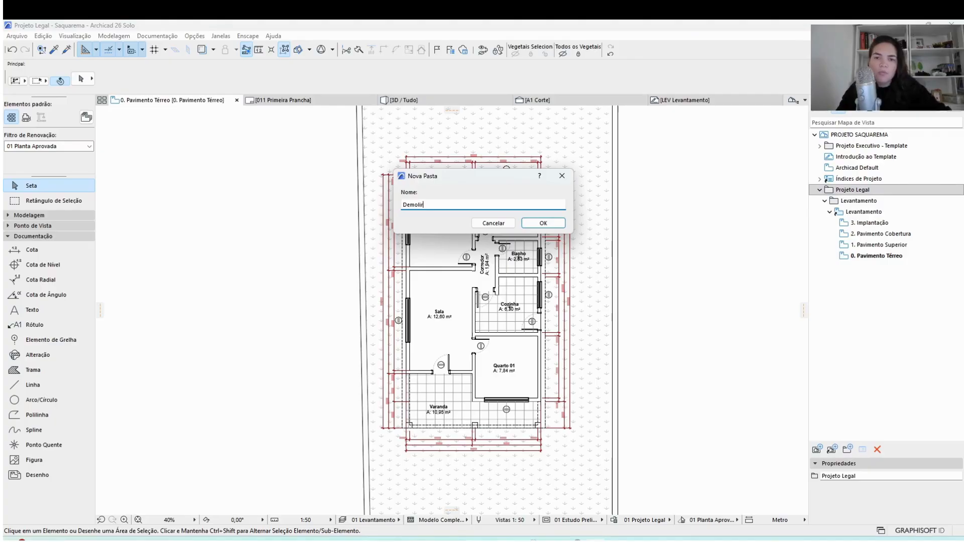
{"action": "left_click", "coordinate": [550, 223]}
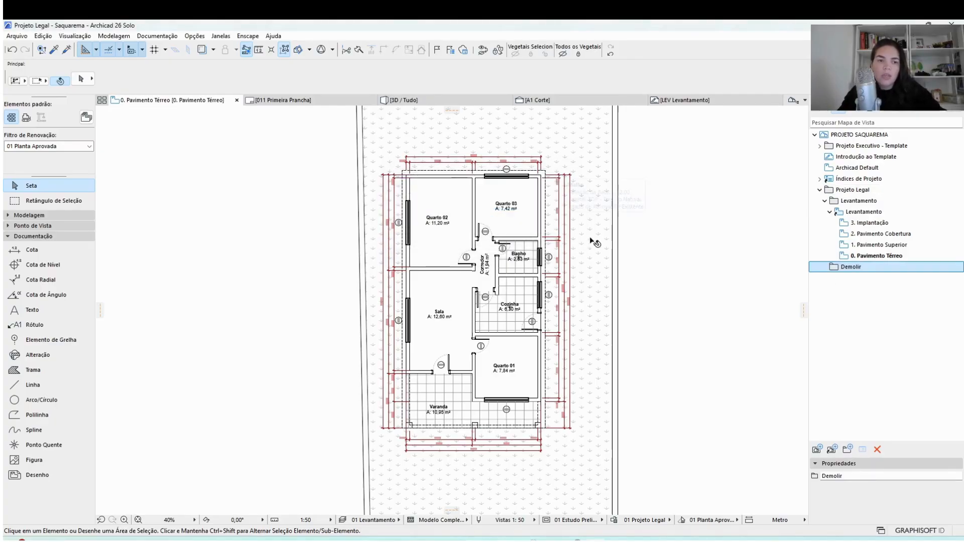
Step: Create a folder named As Built and place it directly under Projeto Legal, alongside the Demolir folder
{"action": "left_click", "coordinate": [847, 449]}
{"action": "type", "text": "A"}
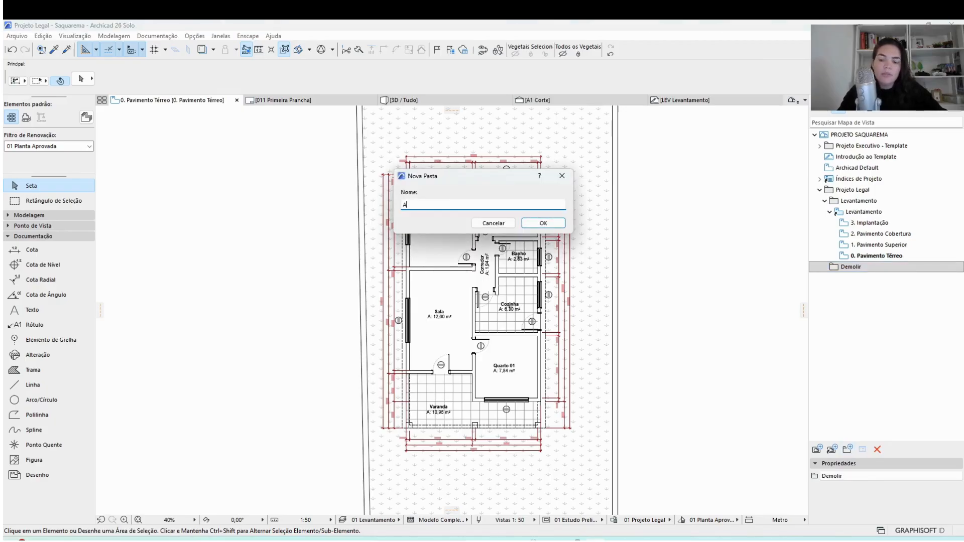
{"action": "type", "text": "s Built"}
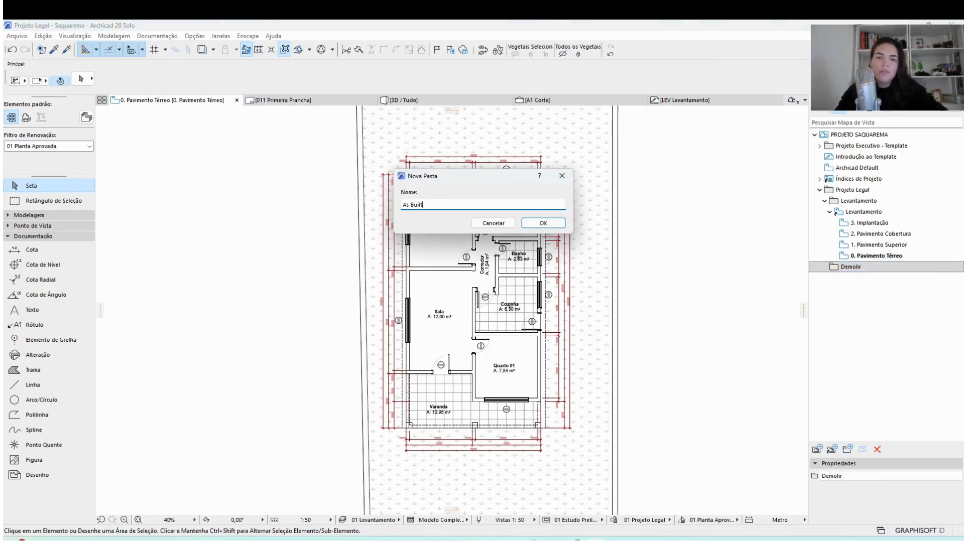
{"action": "left_click", "coordinate": [546, 223]}
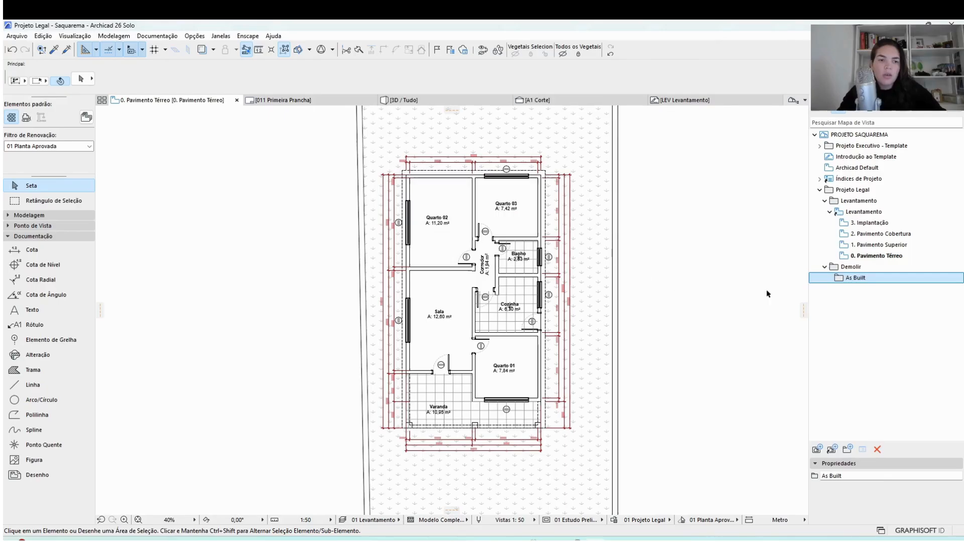
{"action": "left_click_drag", "start_coordinate": [849, 278], "coordinate": [853, 190]}
Step: With the Demolir folder selected, set the renovation filter to 02 Planta de Demolições and the layer combination to 01 Demolir x Construir
{"action": "left_click", "coordinate": [846, 269]}
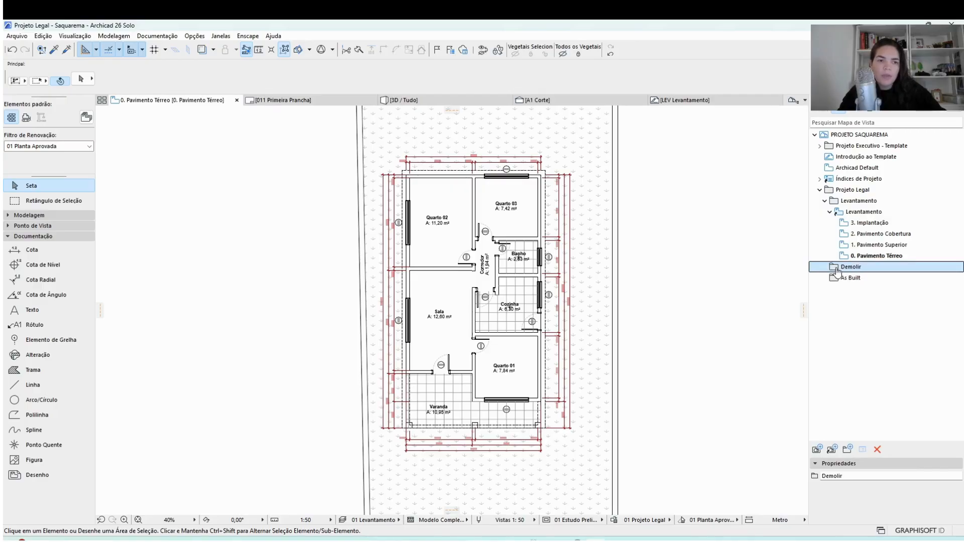
{"action": "left_click", "coordinate": [42, 147]}
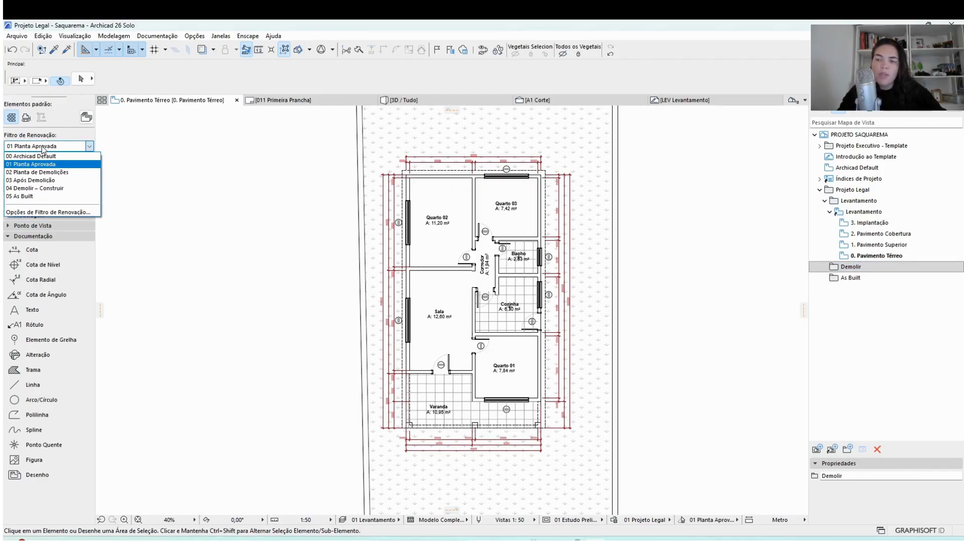
{"action": "left_click", "coordinate": [51, 188]}
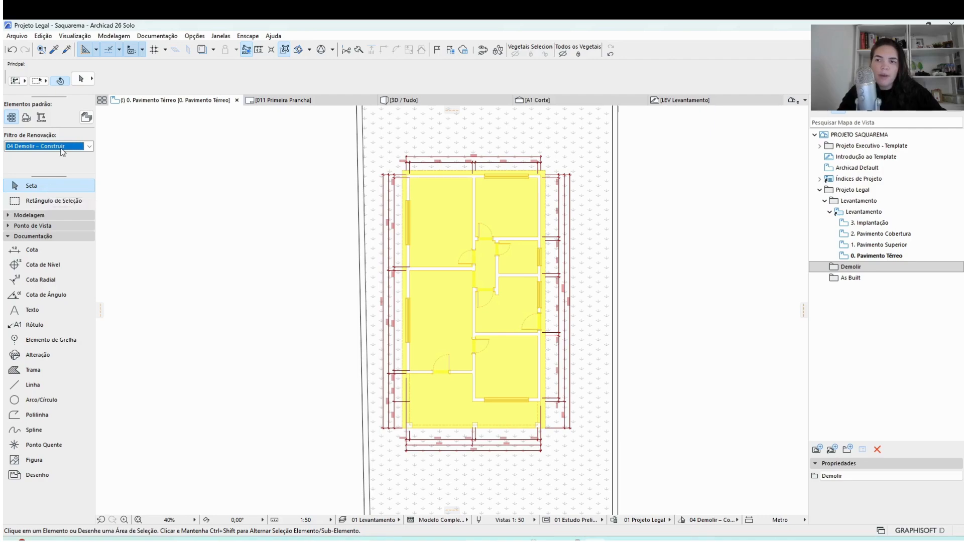
{"action": "left_click", "coordinate": [51, 146]}
{"action": "left_click", "coordinate": [50, 173]}
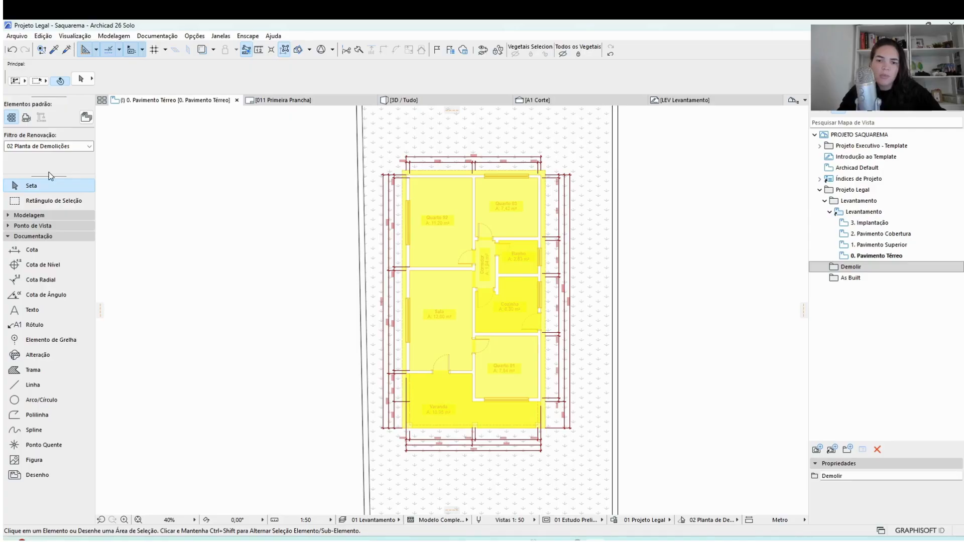
{"action": "left_click", "coordinate": [386, 521]}
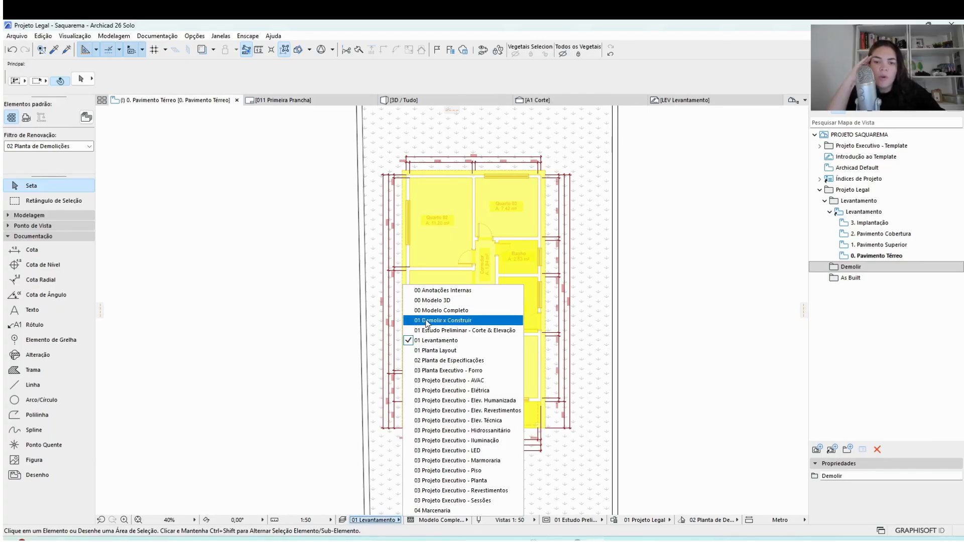
{"action": "left_click", "coordinate": [474, 321]}
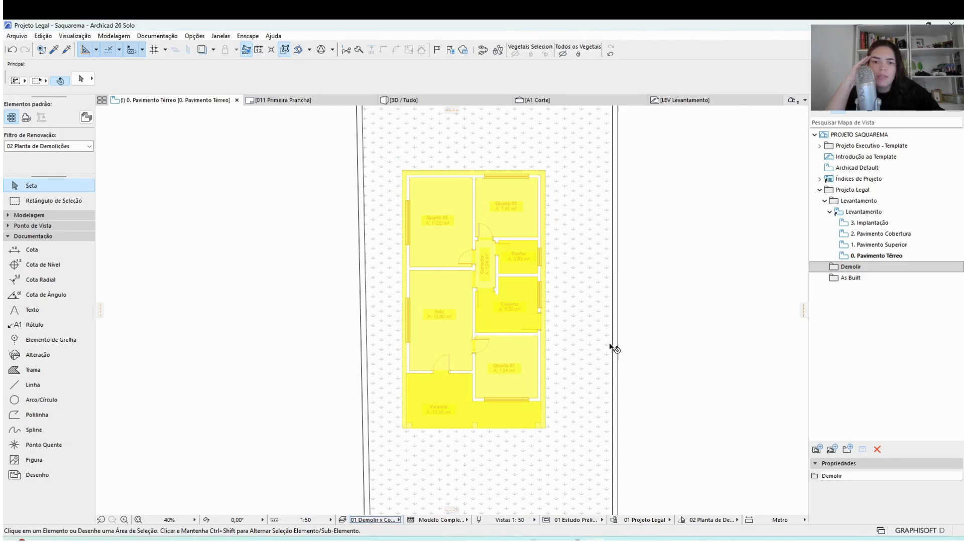
Step: Clone the Pisos folder of the project map into the Demolir folder with the custom name Demolir
{"action": "left_click", "coordinate": [832, 449]}
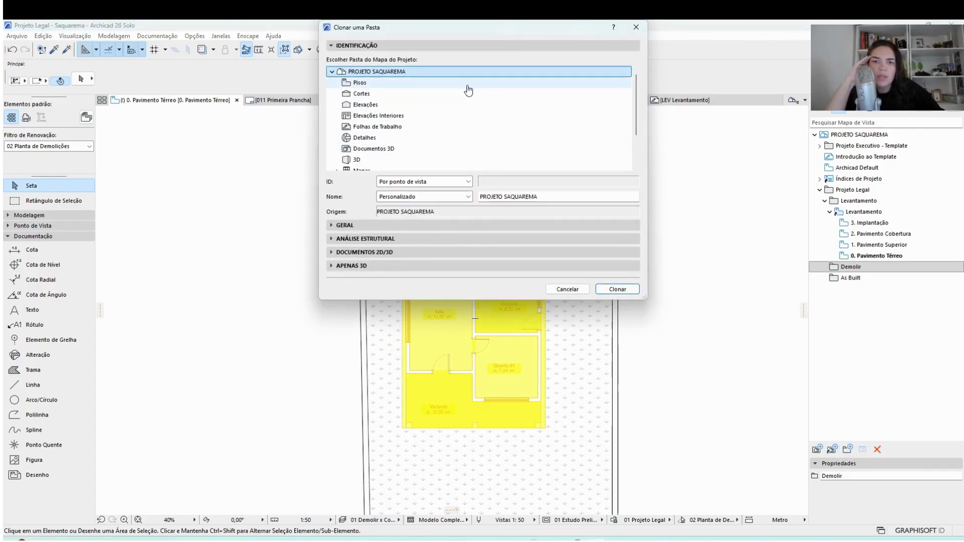
{"action": "left_click", "coordinate": [468, 83]}
{"action": "left_click", "coordinate": [413, 200]}
{"action": "left_click", "coordinate": [413, 201]}
{"action": "left_click", "coordinate": [406, 215]}
{"action": "left_click", "coordinate": [509, 197]}
{"action": "double_click", "coordinate": [509, 198]}
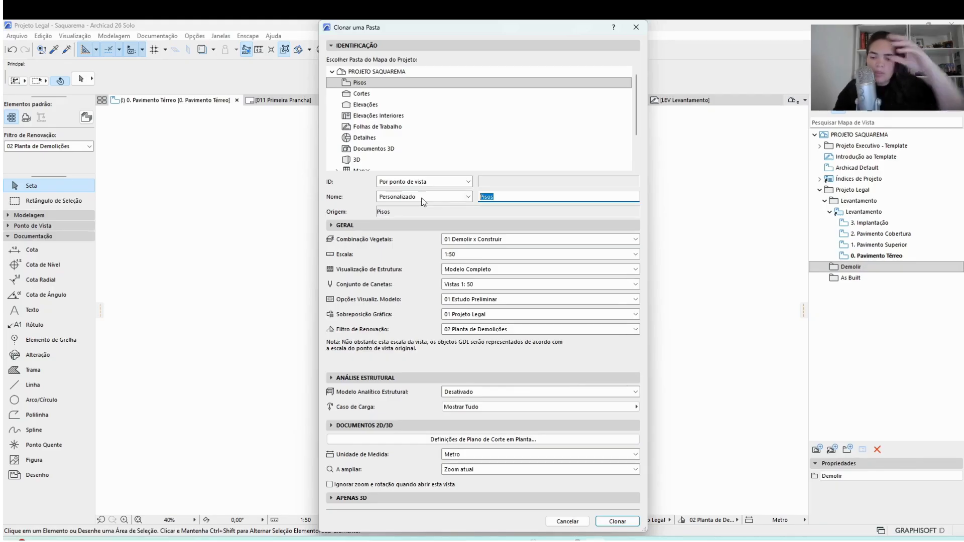
{"action": "type", "text": "Demolir"}
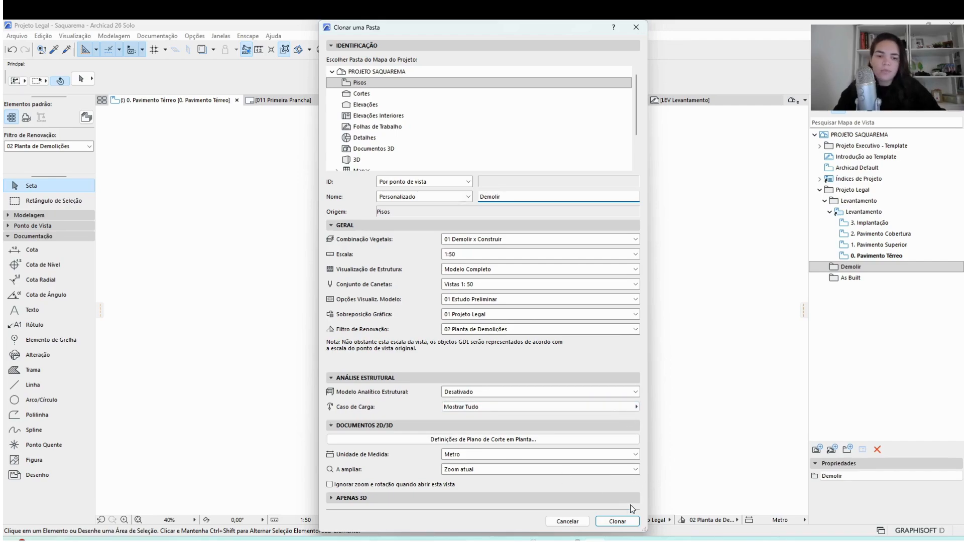
{"action": "left_click", "coordinate": [628, 522]}
Step: With the As Built folder selected, set the renovation filter to 05 As Built and the layer combination to 01 Levantamento
{"action": "left_click", "coordinate": [854, 289]}
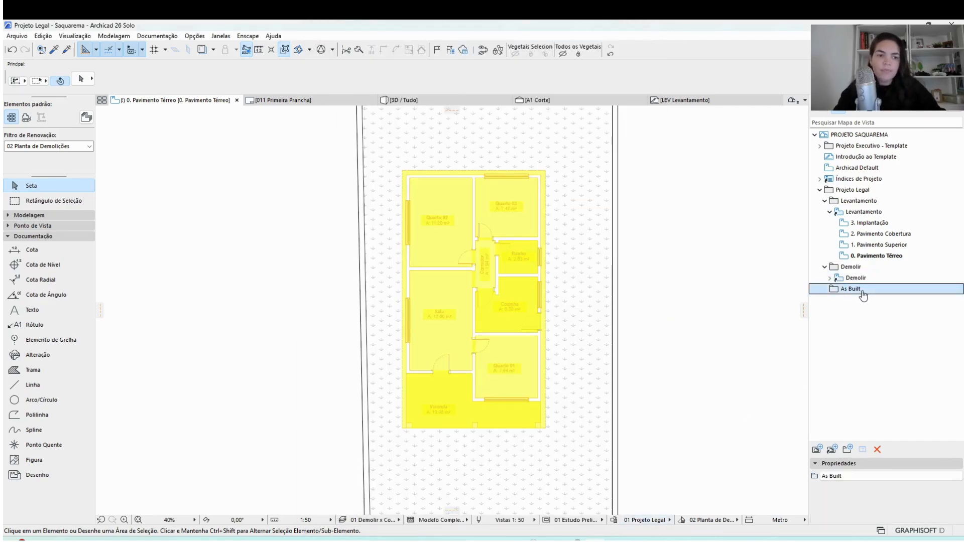
{"action": "left_click", "coordinate": [49, 146]}
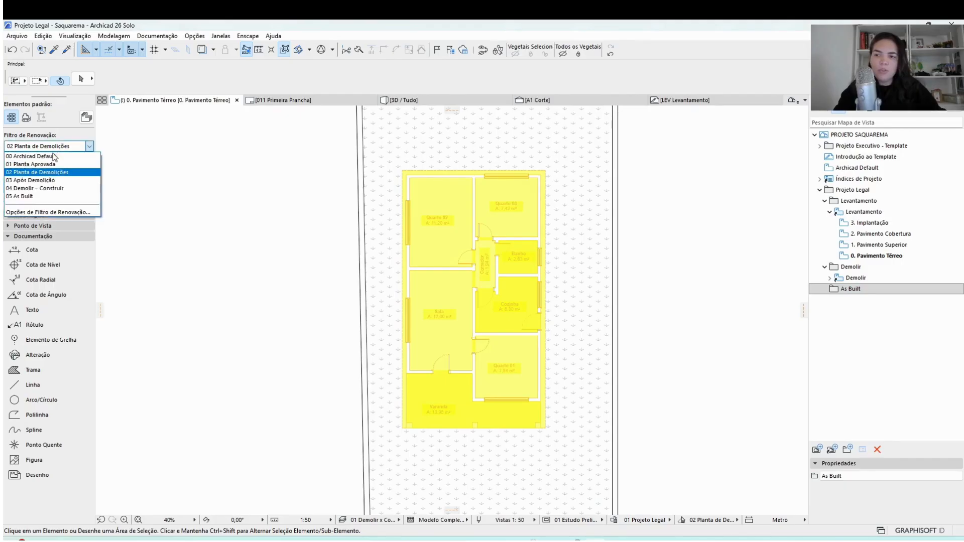
{"action": "left_click", "coordinate": [36, 199]}
{"action": "left_click", "coordinate": [369, 520]}
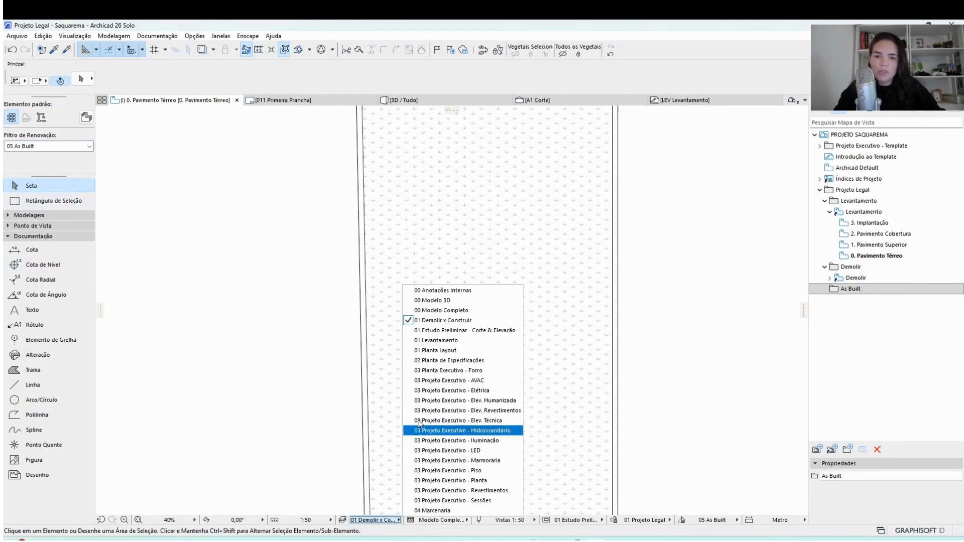
{"action": "left_click", "coordinate": [460, 340]}
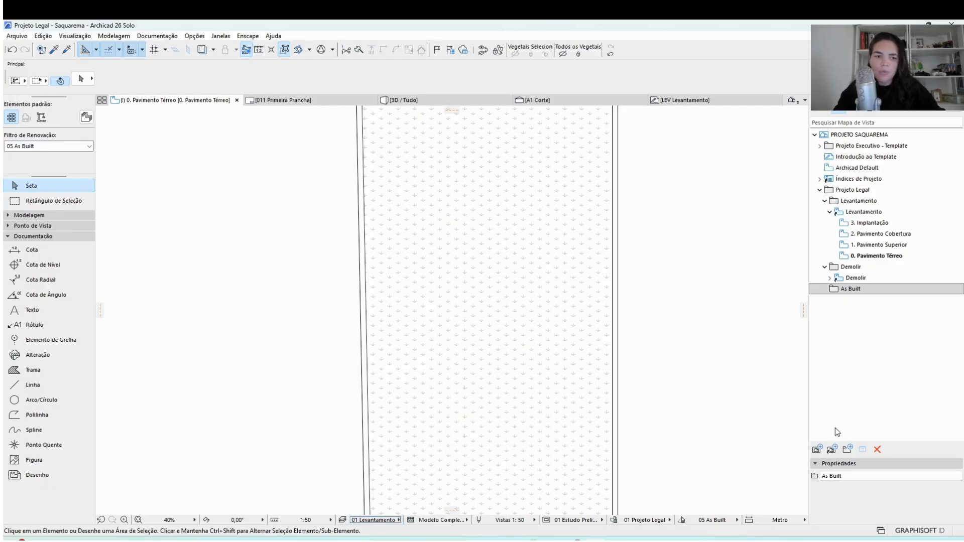
Step: Clone the Pisos folder of the project map into the As Built folder with the custom name As built
{"action": "left_click", "coordinate": [831, 450]}
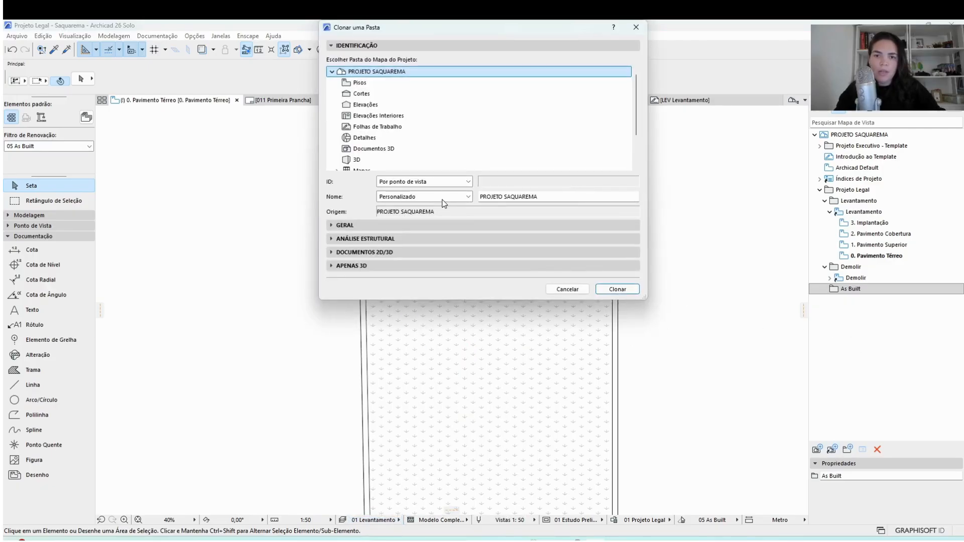
{"action": "left_click", "coordinate": [406, 83]}
{"action": "left_click", "coordinate": [431, 197]}
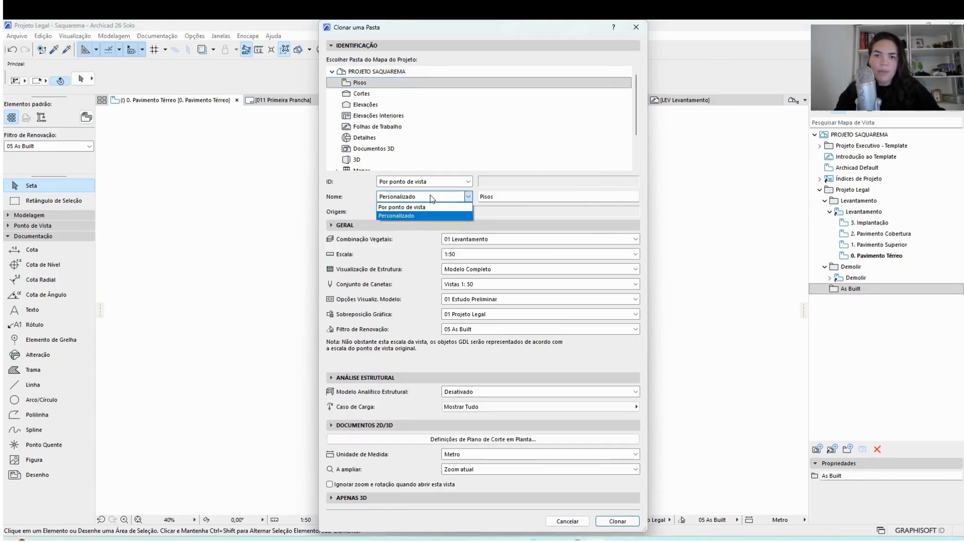
{"action": "left_click", "coordinate": [430, 216]}
{"action": "type", "text": "As built"}
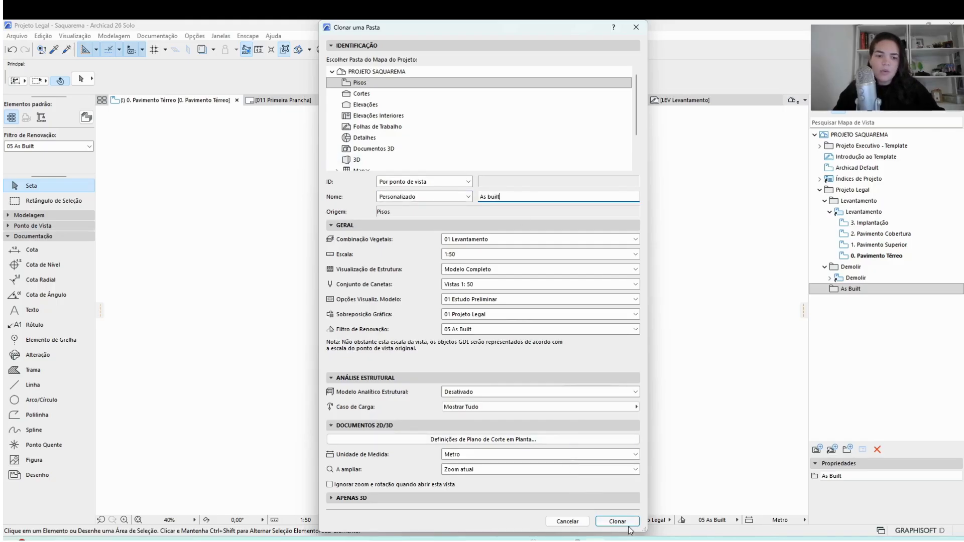
{"action": "left_click", "coordinate": [603, 522]}
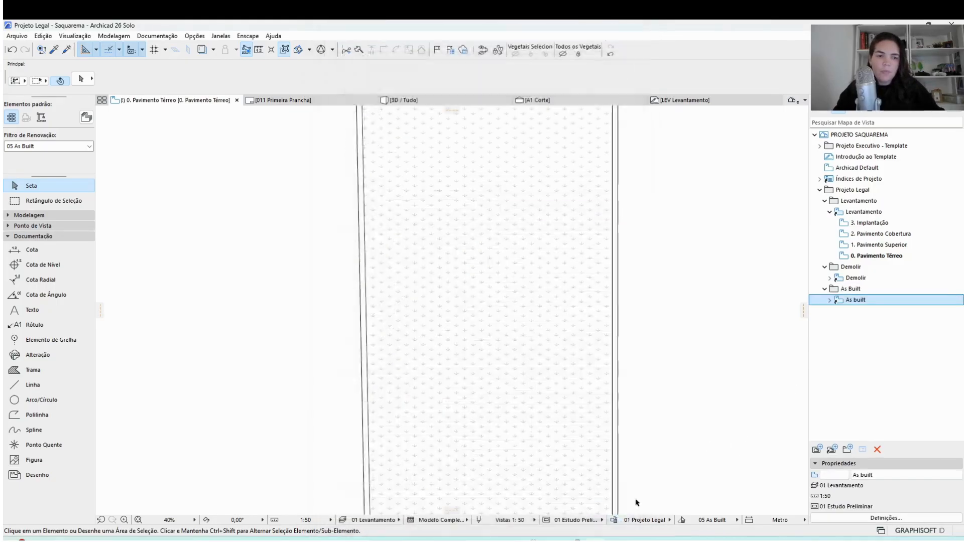
Step: Compare the 0. Pavimento Térreo views of the Levantamento, Demolir and As built folders, ending on the As built one
{"action": "left_click", "coordinate": [830, 300]}
{"action": "double_click", "coordinate": [876, 344]}
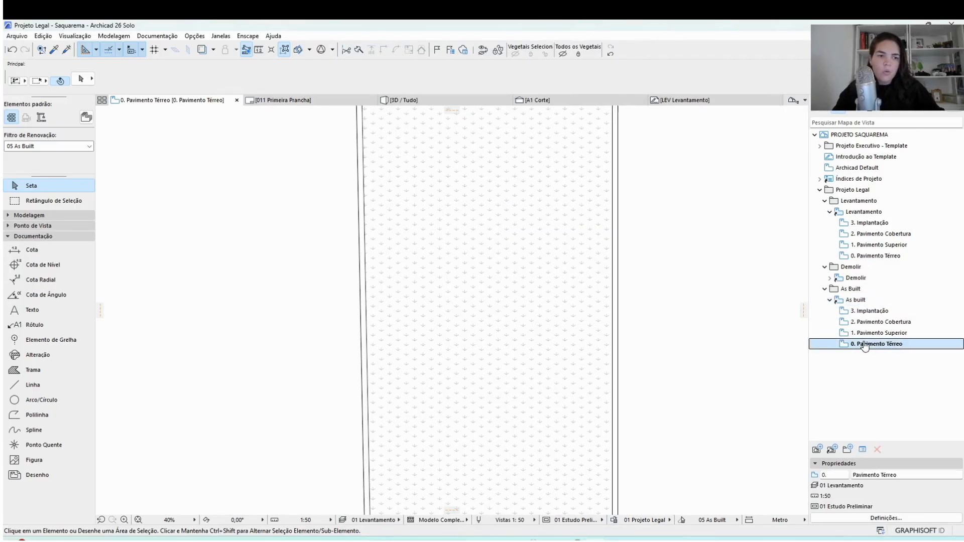
{"action": "left_click", "coordinate": [829, 278]}
{"action": "double_click", "coordinate": [876, 322]}
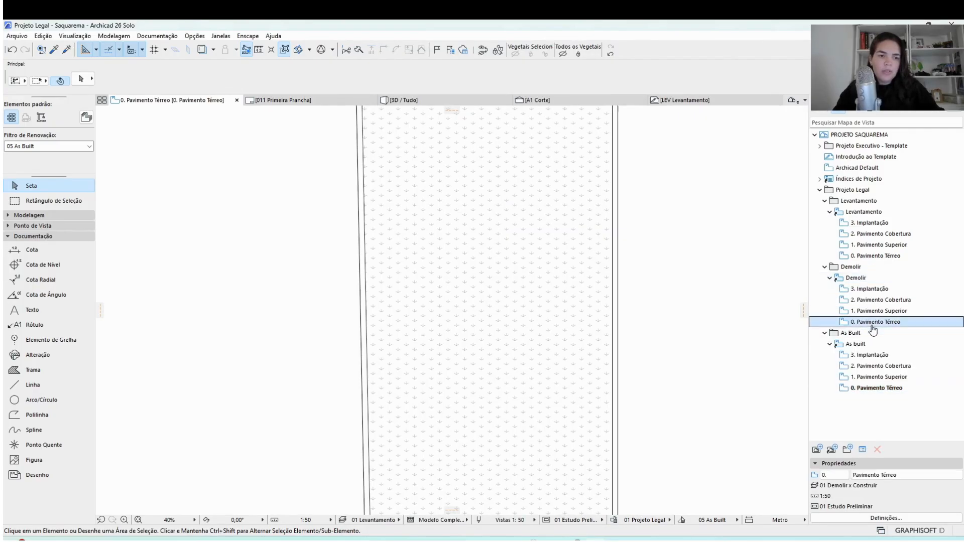
{"action": "double_click", "coordinate": [888, 256]}
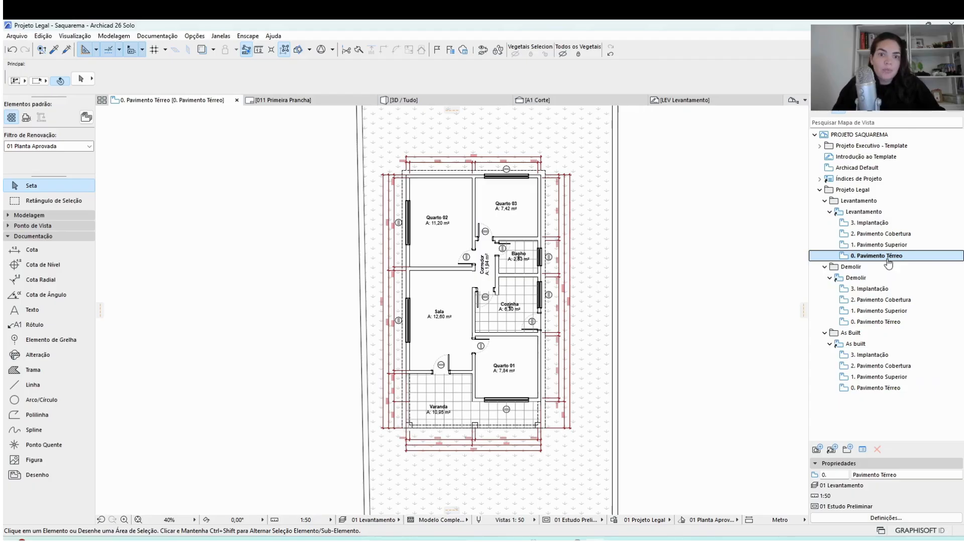
{"action": "double_click", "coordinate": [888, 322]}
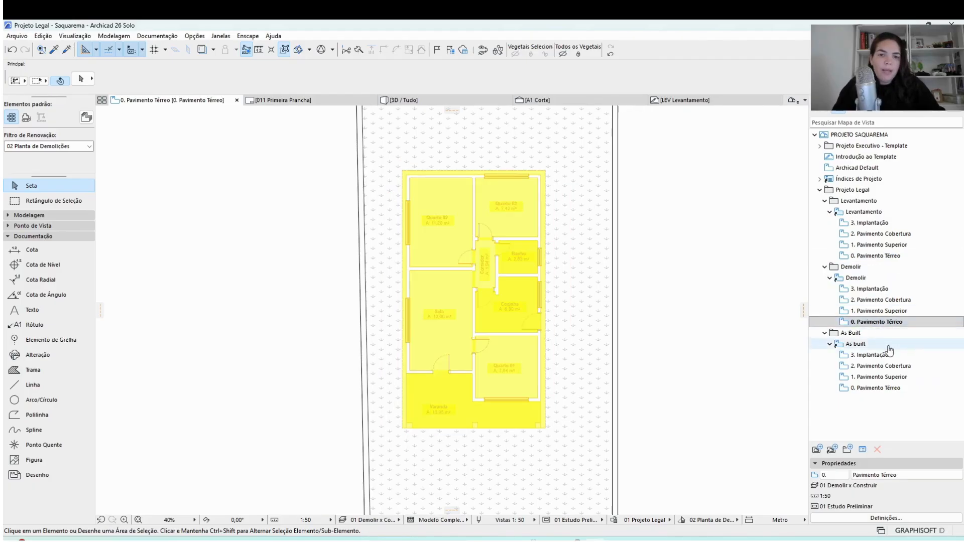
{"action": "double_click", "coordinate": [886, 390]}
Step: Collapse the Levantamento and Demolir folders in the view map
{"action": "left_click", "coordinate": [824, 201]}
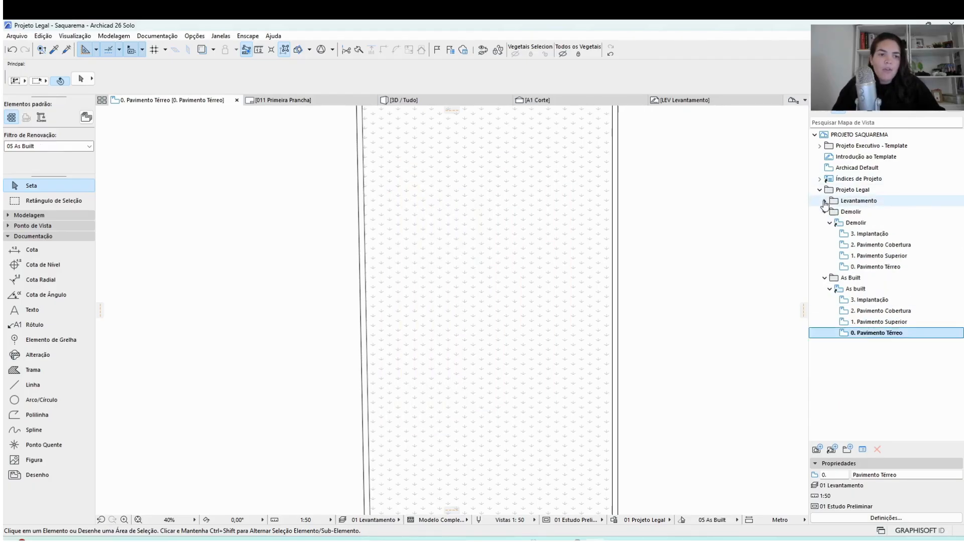
{"action": "left_click", "coordinate": [828, 222]}
{"action": "left_click", "coordinate": [824, 211]}
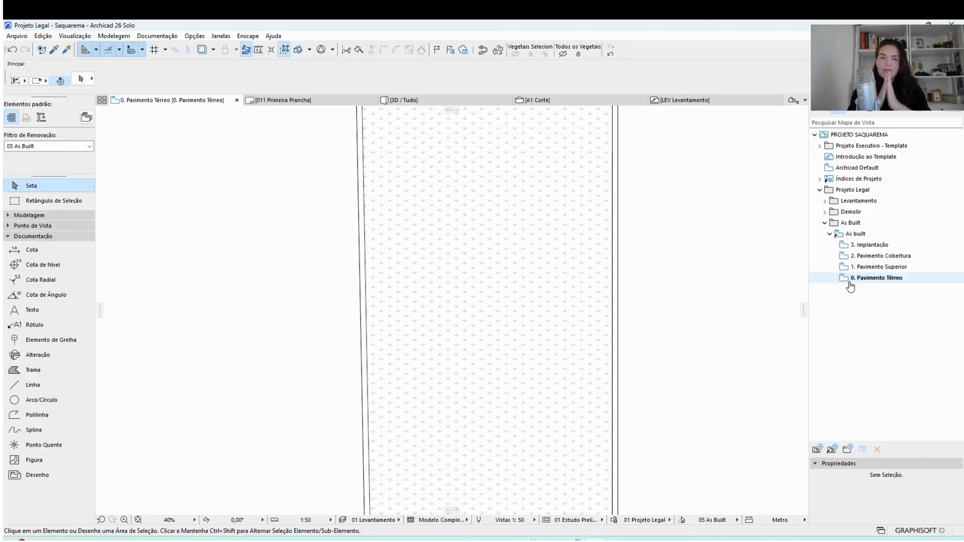
Step: Select the long boundary wall on the left side of the lot in the As built ground floor plan
{"action": "scroll", "coordinate": [365, 246], "scroll_direction": "down", "scroll_amount": 5}
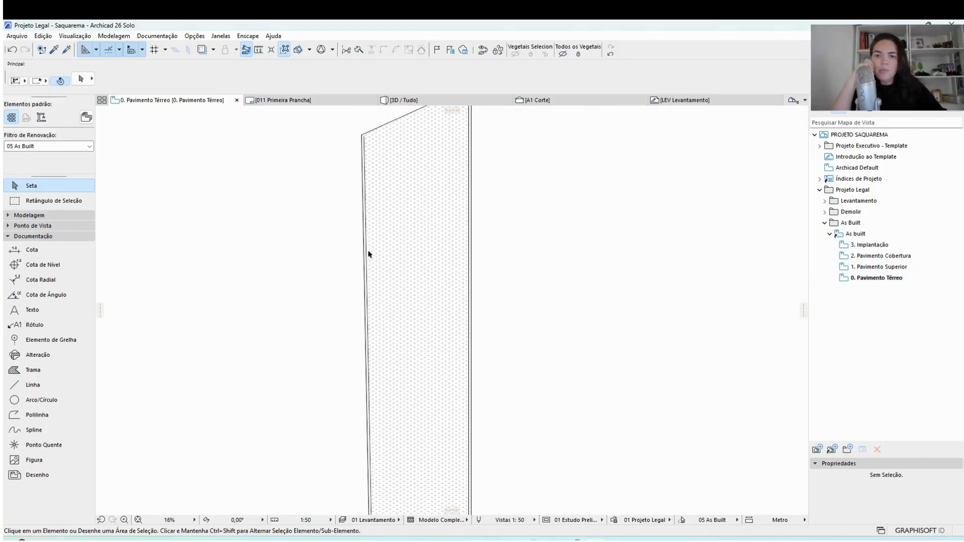
{"action": "scroll", "coordinate": [377, 254], "scroll_direction": "down", "scroll_amount": 2}
{"action": "left_click", "coordinate": [372, 221]}
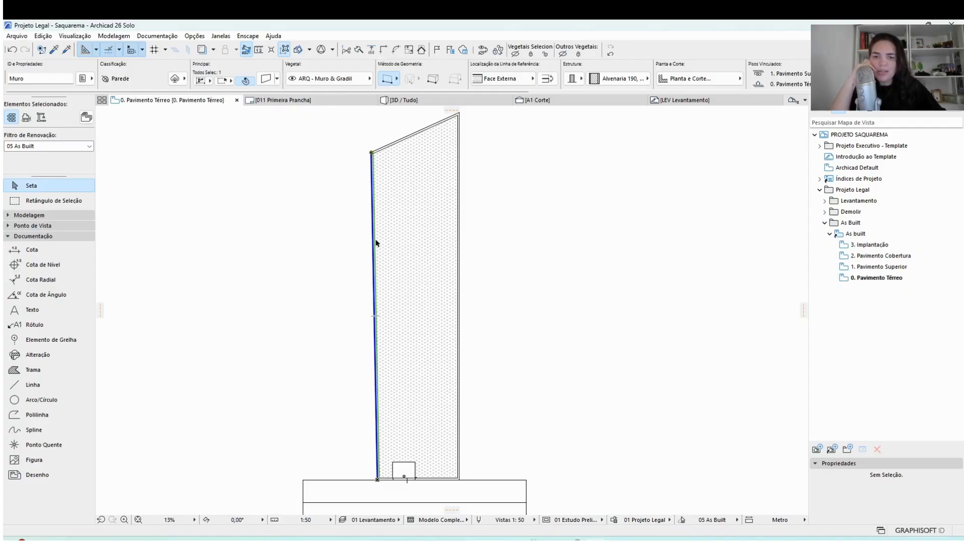
{"action": "mouse_move", "coordinate": [376, 243]}
{"action": "middle_click_drag", "start_coordinate": [432, 287], "coordinate": [457, 258]}
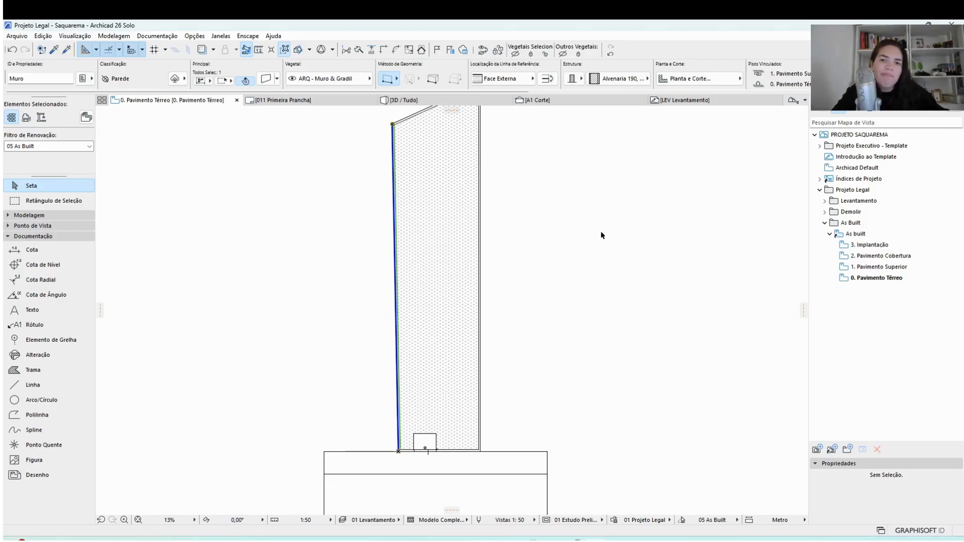
Step: Try out a wall beside the lot with a first segment 500 long at a 1° angle
{"action": "left_click", "coordinate": [50, 215]}
{"action": "left_click", "coordinate": [56, 231]}
{"action": "key", "text": "Escape"}
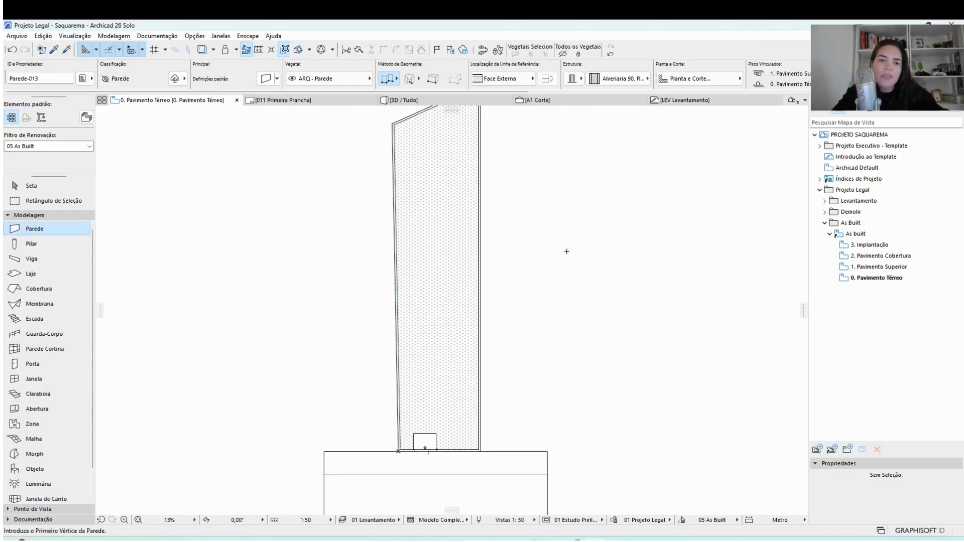
{"action": "left_click", "coordinate": [554, 240]}
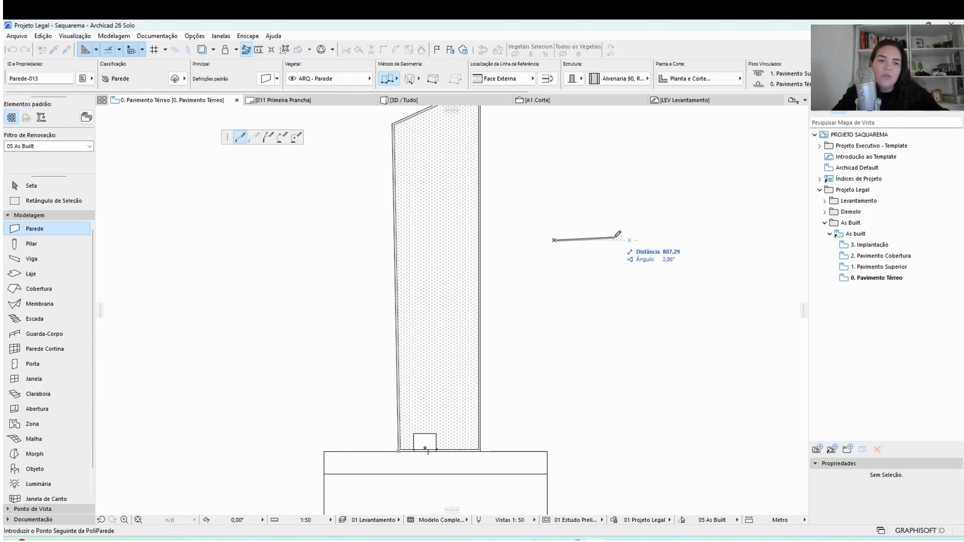
{"action": "scroll", "coordinate": [617, 234], "scroll_direction": "up", "scroll_amount": 2}
{"action": "scroll", "coordinate": [617, 234], "scroll_direction": "down", "scroll_amount": 3}
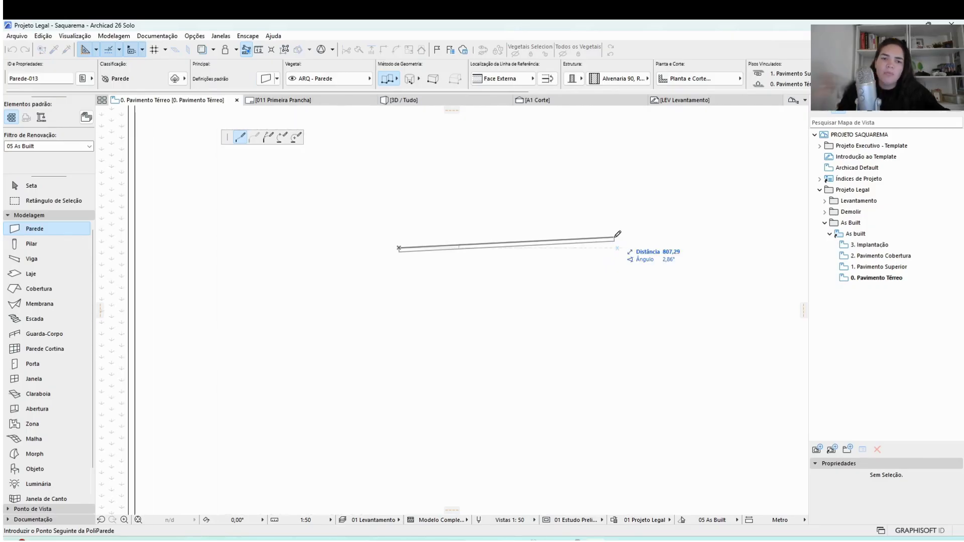
{"action": "key", "text": "Tab"}
{"action": "type", "text": "500"}
{"action": "key", "text": "Tab"}
{"action": "type", "text": "1"}
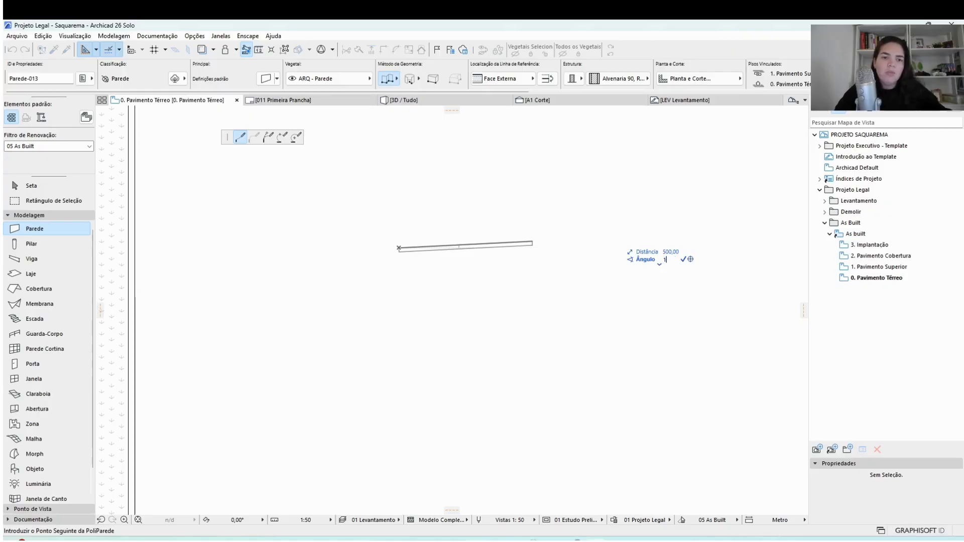
{"action": "key", "text": "Return"}
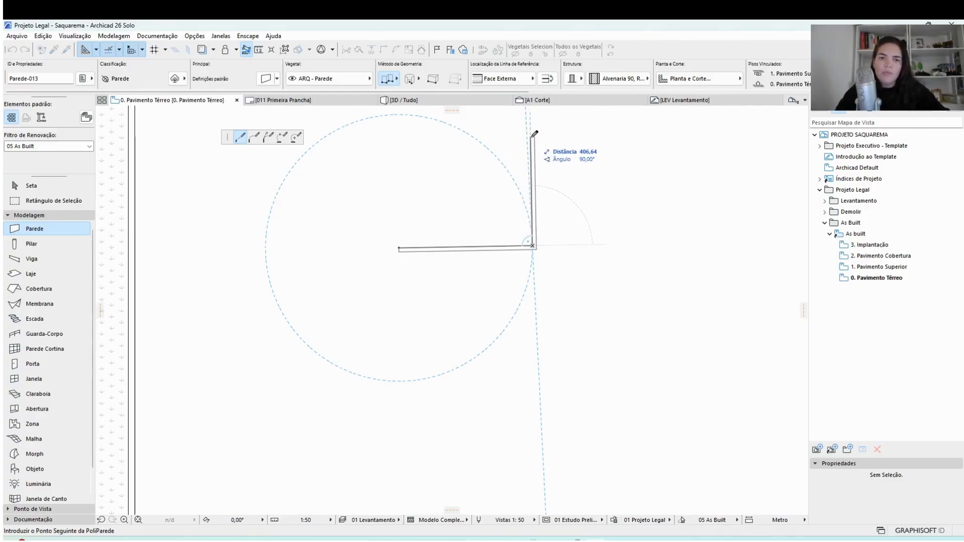
{"action": "key", "text": "Escape"}
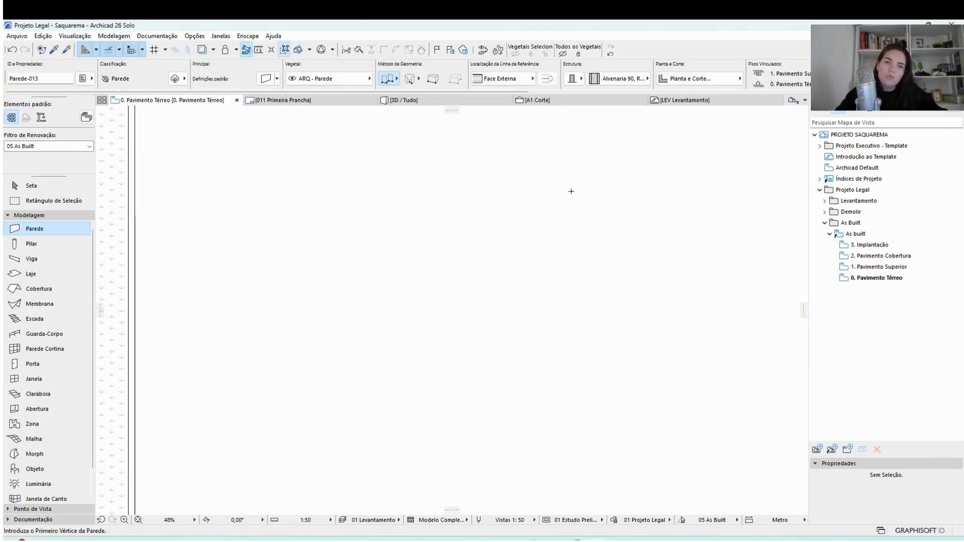
Step: Draw a vertical dashed line upward from the inner lower-left corner of the lot, beside the slanted boundary wall
{"action": "scroll", "coordinate": [570, 193], "scroll_direction": "down", "scroll_amount": 5}
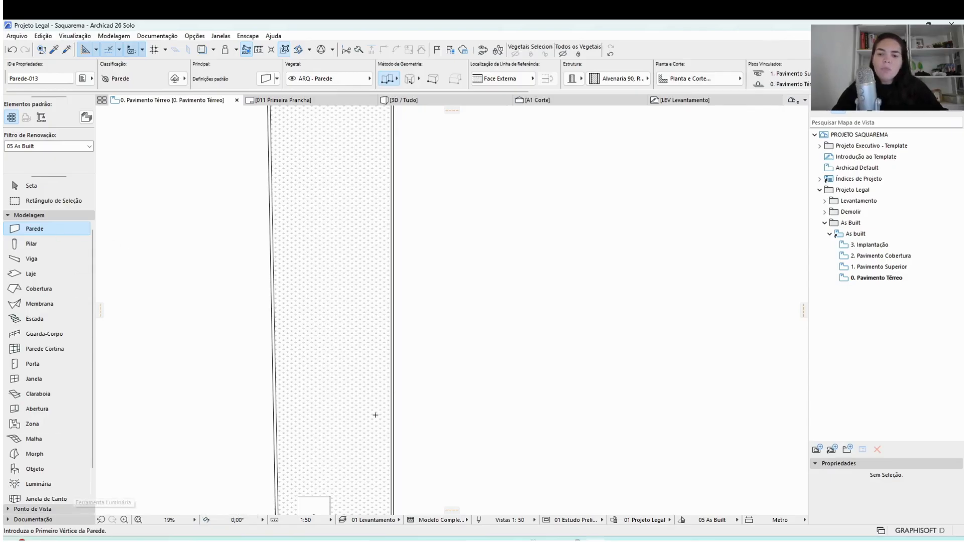
{"action": "middle_click_drag", "start_coordinate": [439, 399], "coordinate": [460, 321]}
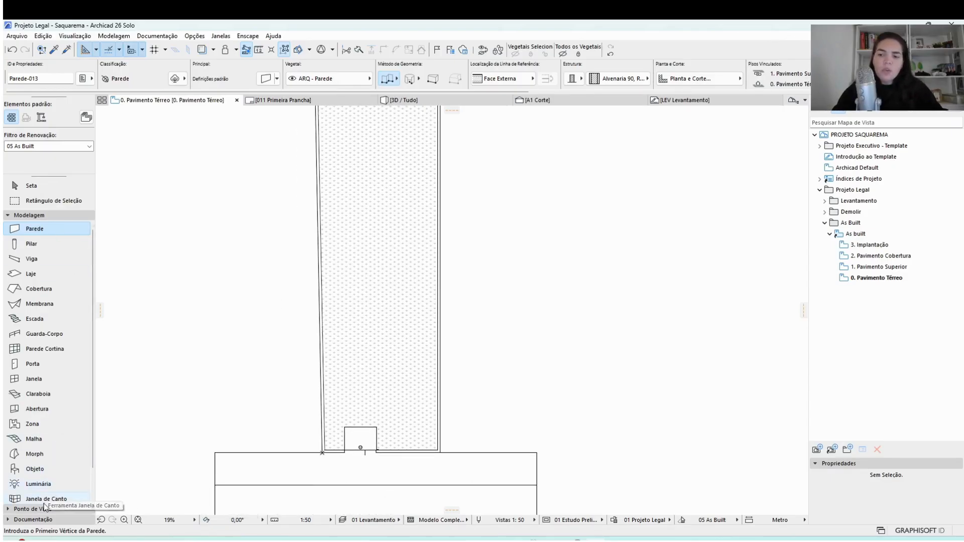
{"action": "left_click", "coordinate": [30, 519]}
{"action": "left_click", "coordinate": [51, 388]}
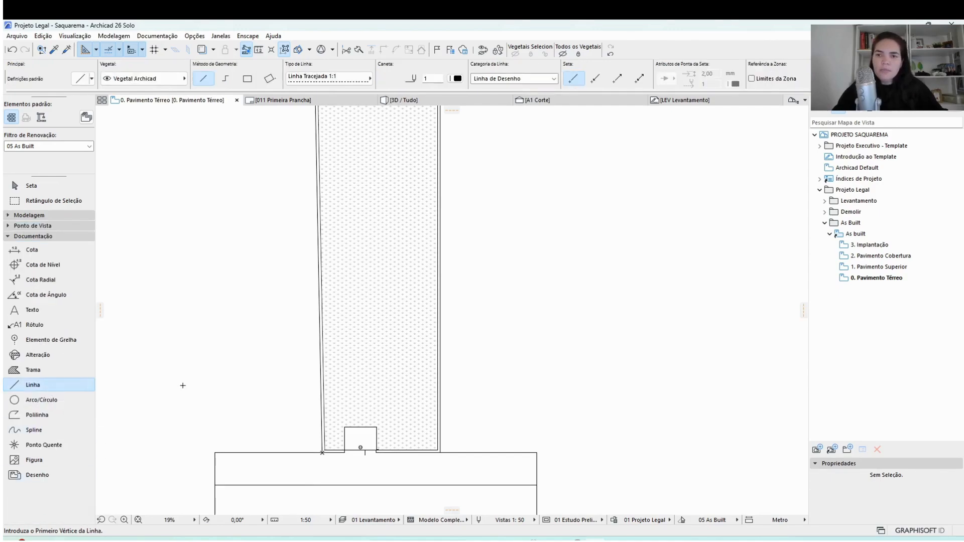
{"action": "scroll", "coordinate": [351, 398], "scroll_direction": "up", "scroll_amount": 3}
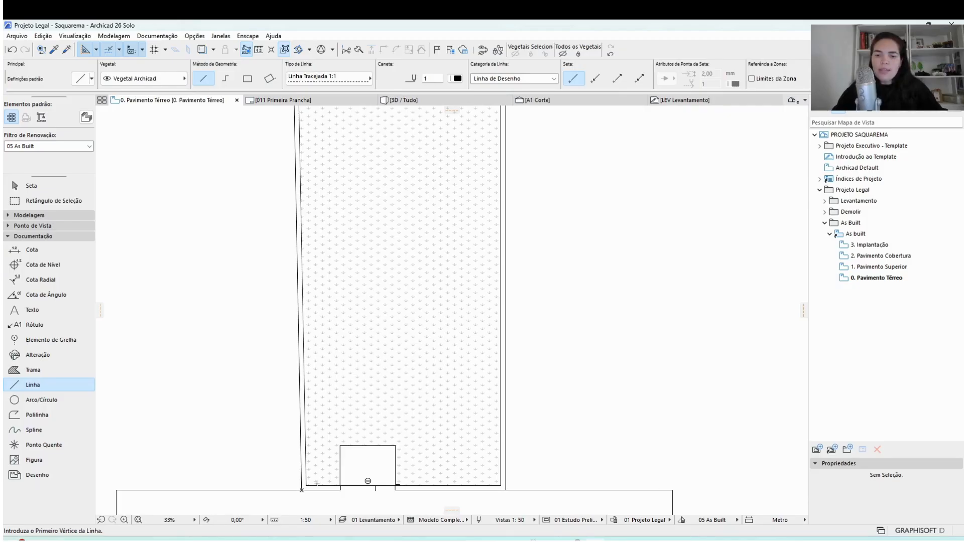
{"action": "left_click", "coordinate": [301, 490]}
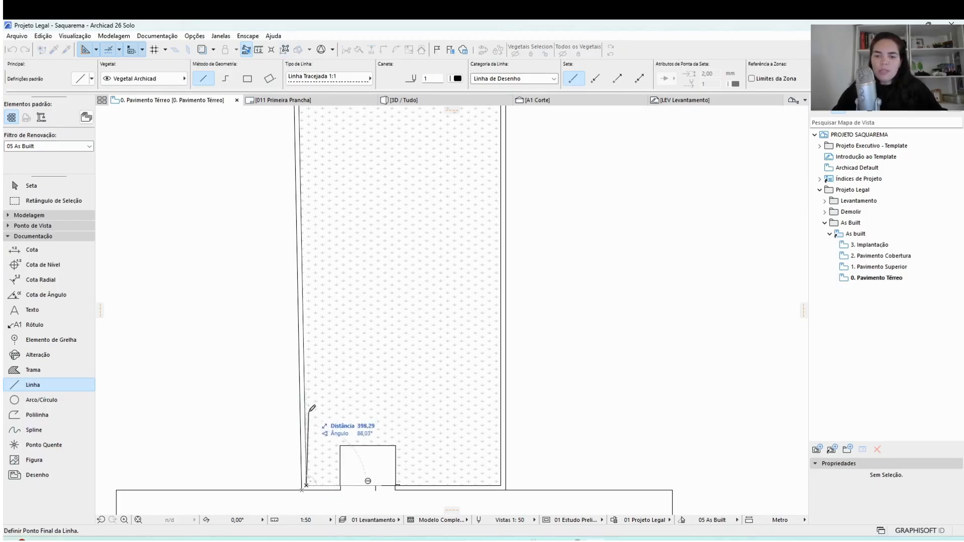
{"action": "scroll", "coordinate": [304, 464], "scroll_direction": "up", "scroll_amount": 3}
{"action": "middle_click_drag", "start_coordinate": [322, 440], "coordinate": [306, 314]}
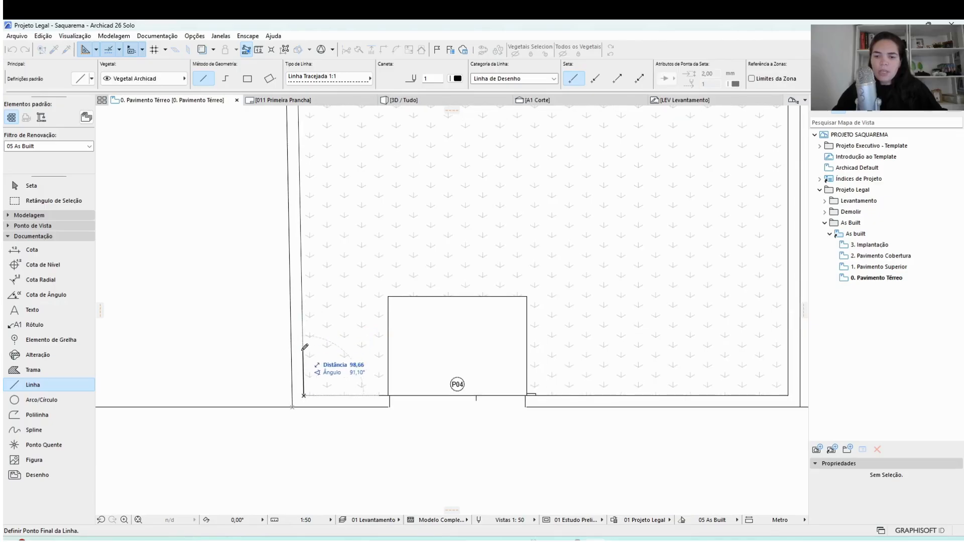
{"action": "scroll", "coordinate": [308, 341], "scroll_direction": "down", "scroll_amount": 4}
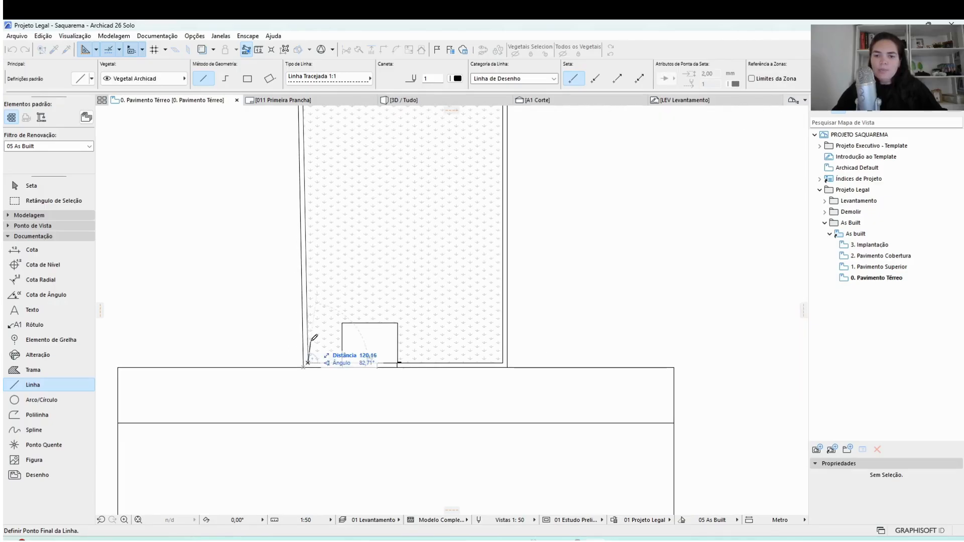
{"action": "type", "text": "235"}
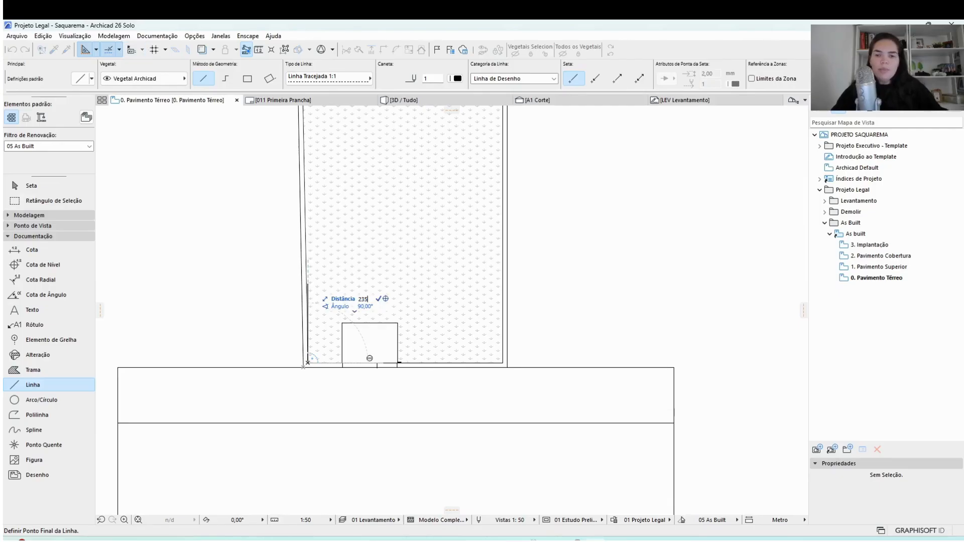
{"action": "key", "text": "Return"}
{"action": "mouse_move", "coordinate": [308, 104]}
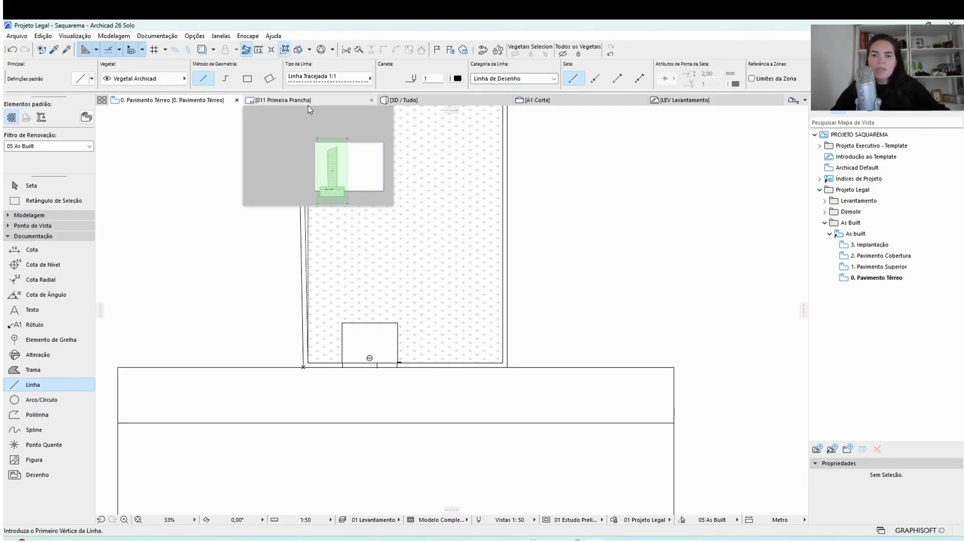
Step: Draw a horizontal dashed line from the left wall's inner face, passing through the upper end of the vertical dashed line
{"action": "scroll", "coordinate": [471, 264], "scroll_direction": "up", "scroll_amount": 4}
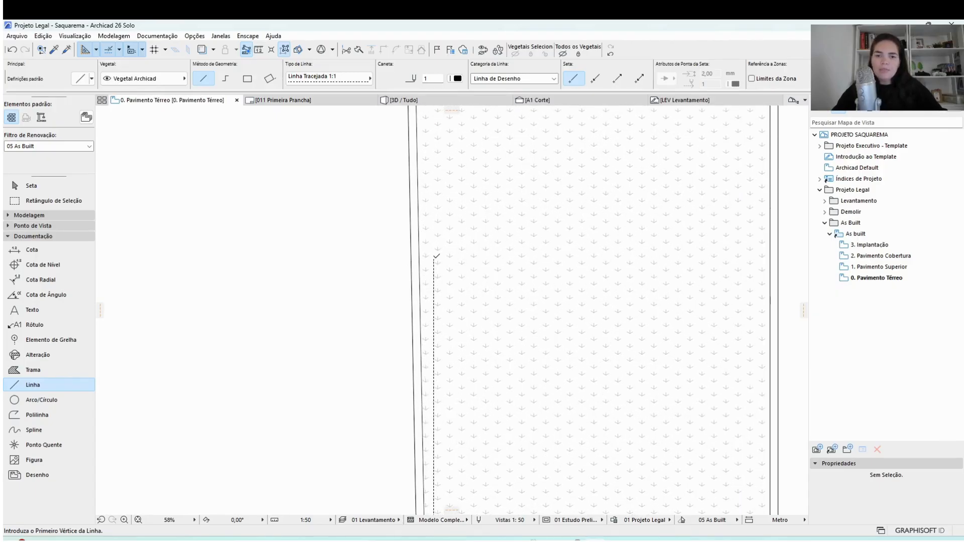
{"action": "left_click_drag", "start_coordinate": [452, 110], "coordinate": [451, 146]}
{"action": "left_click_drag", "start_coordinate": [434, 260], "coordinate": [434, 259]}
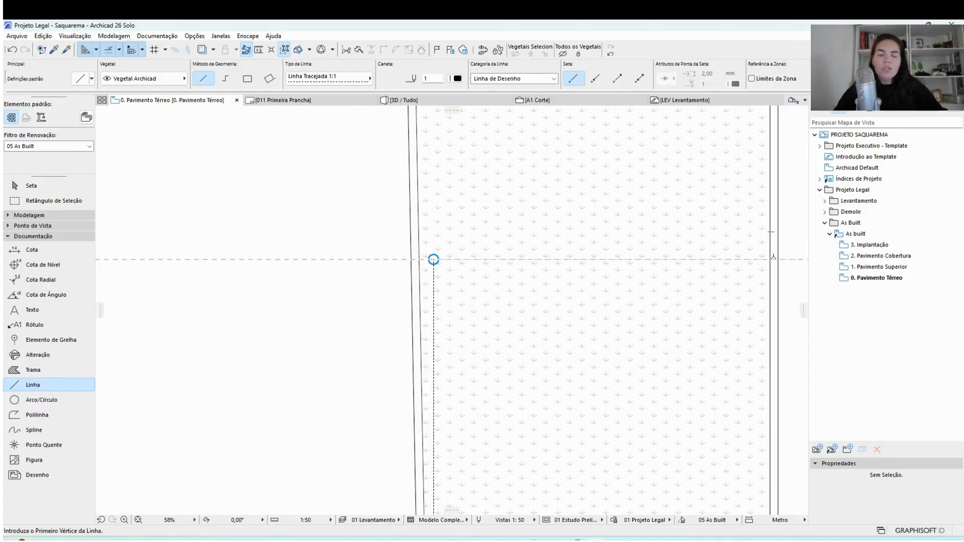
{"action": "scroll", "coordinate": [424, 260], "scroll_direction": "up", "scroll_amount": 6}
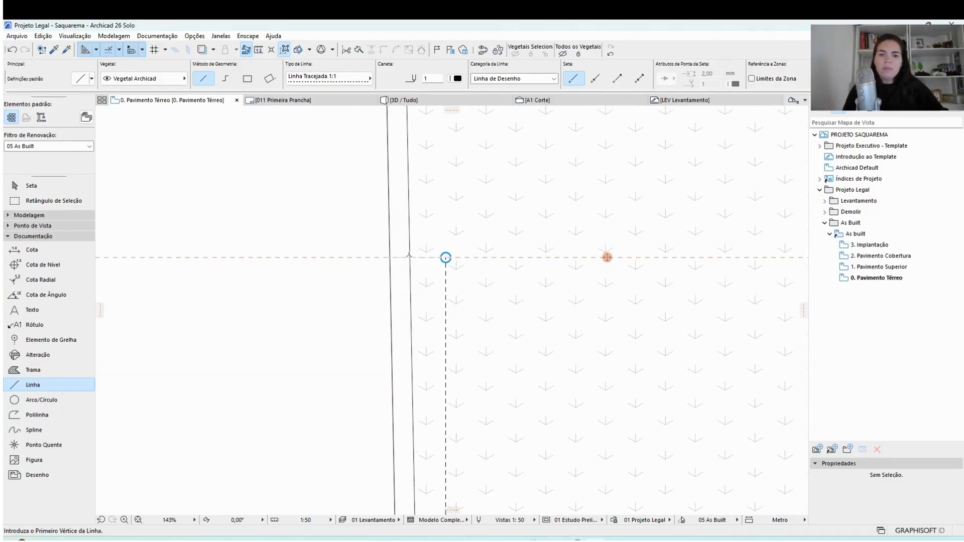
{"action": "left_click", "coordinate": [410, 257]}
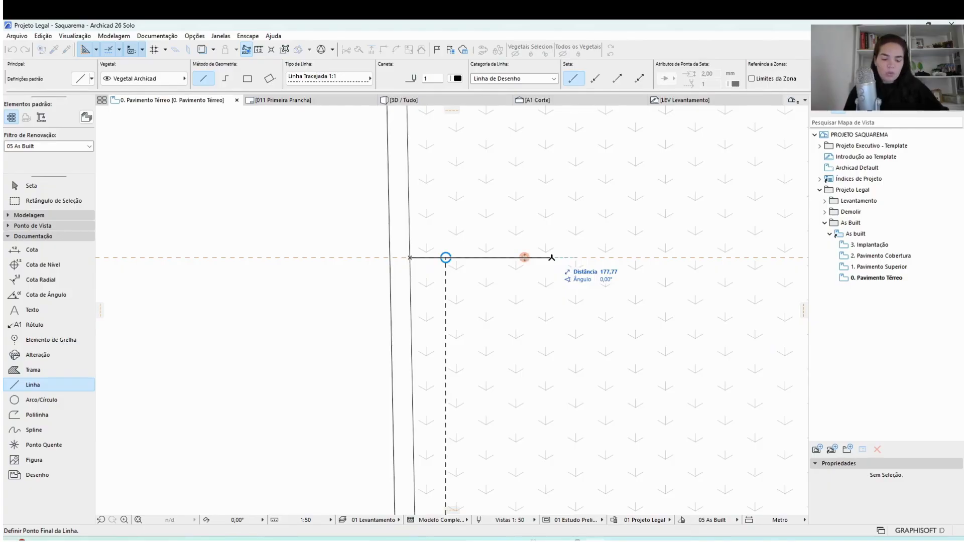
{"action": "left_click", "coordinate": [551, 257]}
{"action": "key", "text": "Escape"}
Step: Move the vertical dashed line horizontally so its upper end meets the free end of the horizontal line
{"action": "left_click", "coordinate": [446, 258]}
{"action": "left_click_drag", "start_coordinate": [445, 258], "coordinate": [541, 259]}
{"action": "scroll", "coordinate": [545, 261], "scroll_direction": "up", "scroll_amount": 5}
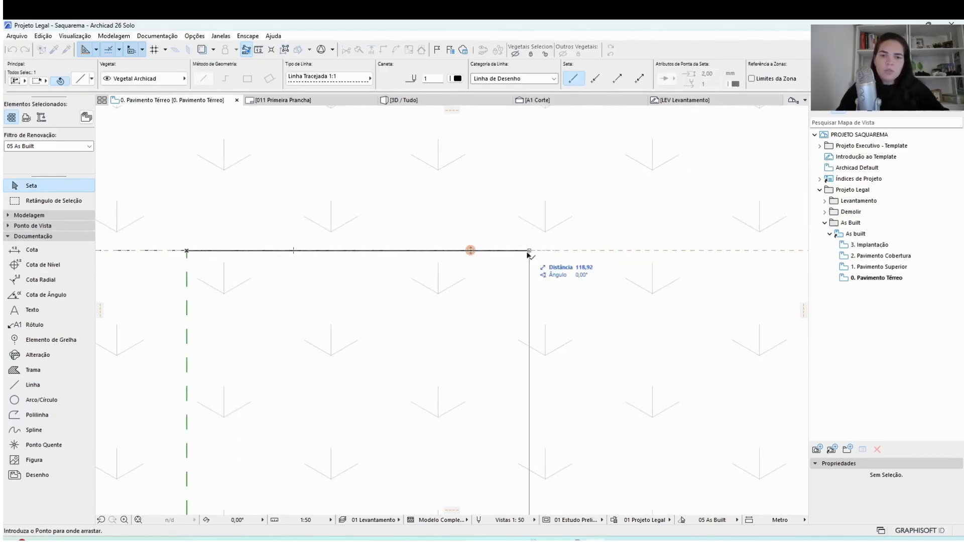
{"action": "left_click", "coordinate": [529, 252]}
{"action": "scroll", "coordinate": [532, 252], "scroll_direction": "down", "scroll_amount": 4}
{"action": "left_click", "coordinate": [511, 250]}
{"action": "key", "text": "Escape"}
{"action": "scroll", "coordinate": [478, 240], "scroll_direction": "down", "scroll_amount": 4}
{"action": "key", "text": "Escape"}
Step: Set both dashed lines to the dark red pen 58
{"action": "left_click", "coordinate": [478, 243]}
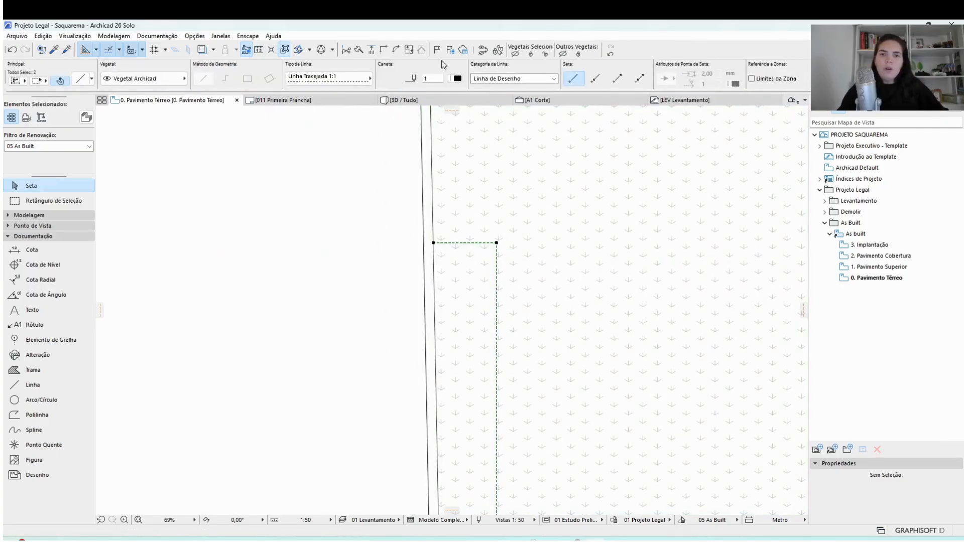
{"action": "left_click", "coordinate": [454, 79]}
{"action": "left_click", "coordinate": [621, 95]}
{"action": "key", "text": "Escape"}
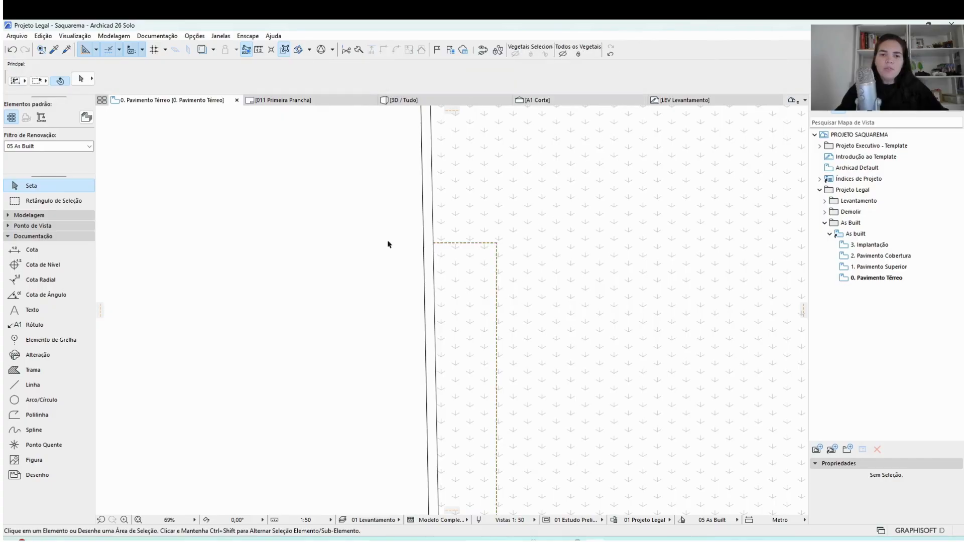
Step: Change the pen colour of both dashed lines to bright red
{"action": "left_click", "coordinate": [465, 243]}
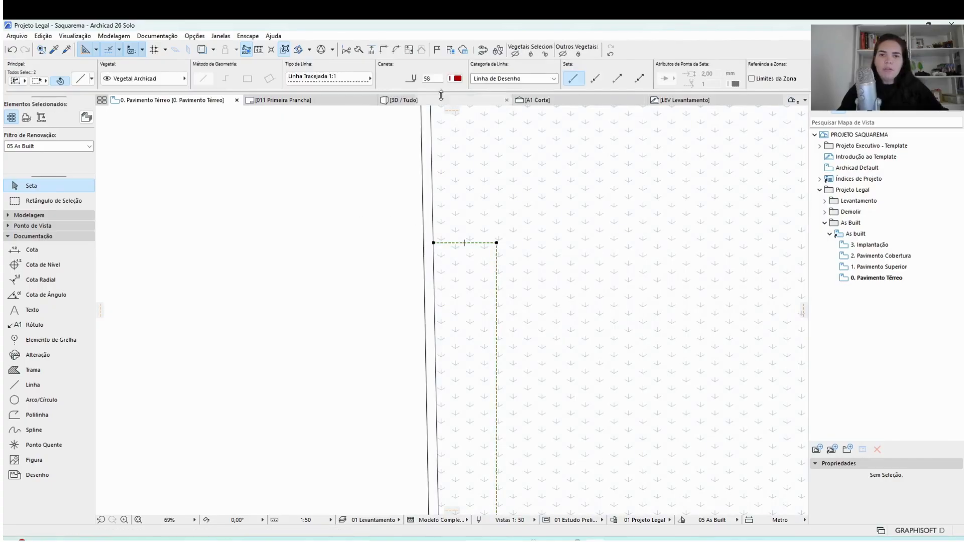
{"action": "left_click", "coordinate": [453, 79]}
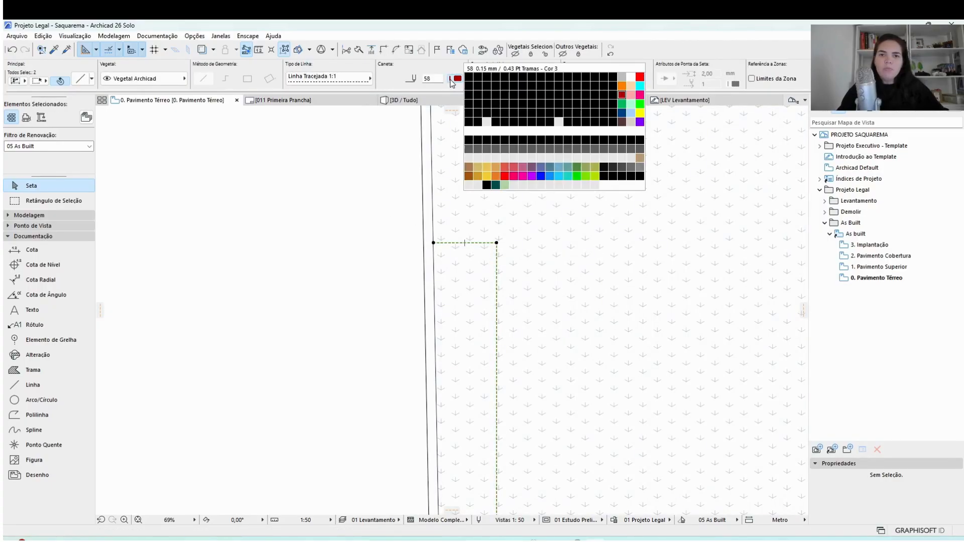
{"action": "left_click", "coordinate": [640, 79]}
{"action": "key", "text": "Escape"}
{"action": "scroll", "coordinate": [383, 190], "scroll_direction": "up", "scroll_amount": 3}
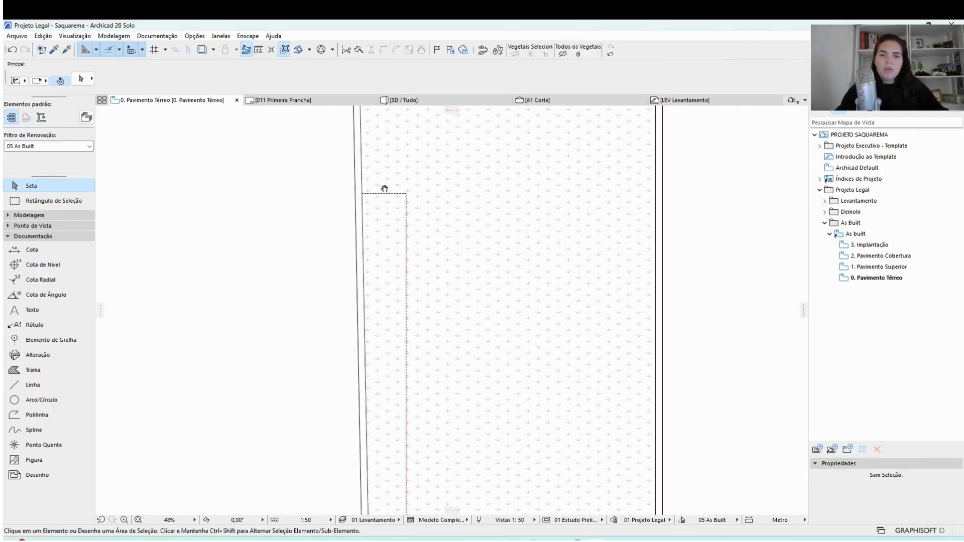
{"action": "scroll", "coordinate": [398, 197], "scroll_direction": "up", "scroll_amount": 6}
{"action": "scroll", "coordinate": [495, 195], "scroll_direction": "down", "scroll_amount": 15}
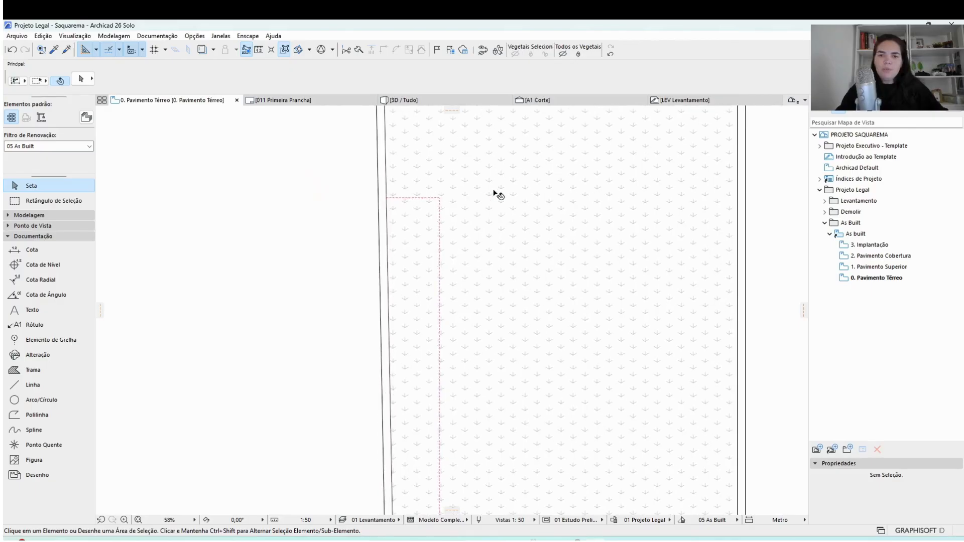
{"action": "middle_click_drag", "start_coordinate": [524, 167], "coordinate": [516, 312]}
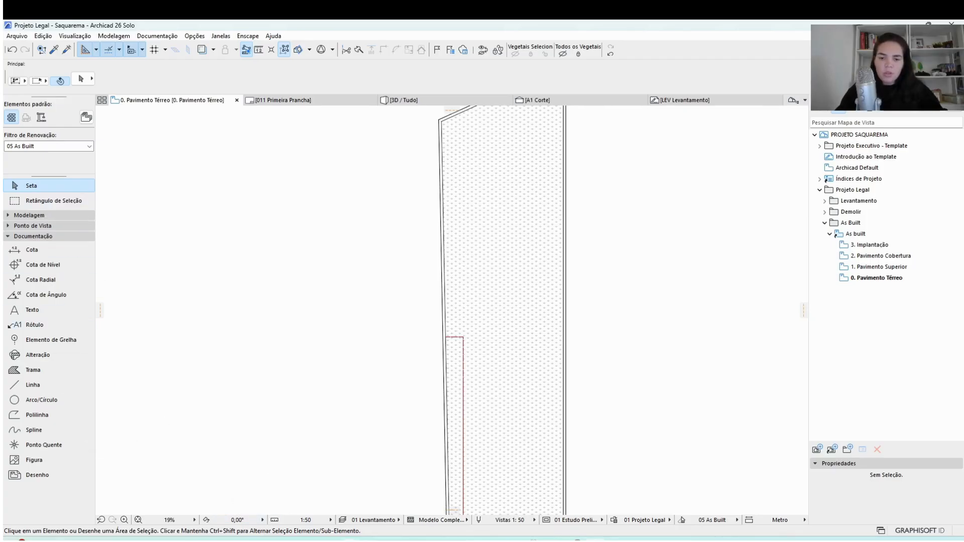
Step: Switch to the Windows calculator, add 1140 + 135, and close it
{"action": "key", "text": "super"}
{"action": "left_click", "coordinate": [396, 217]}
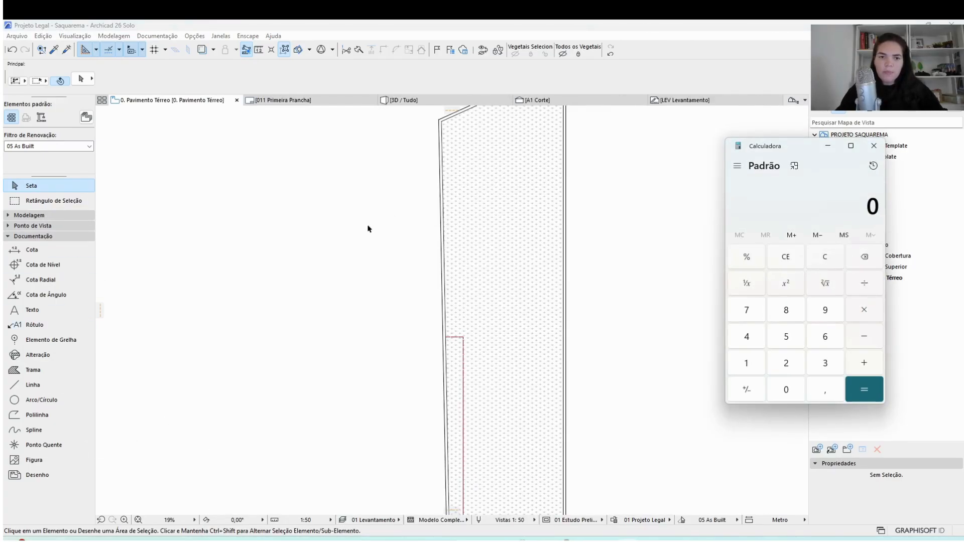
{"action": "type", "text": "14"}
{"action": "key", "text": "BackSpace"}
{"action": "type", "text": "1"}
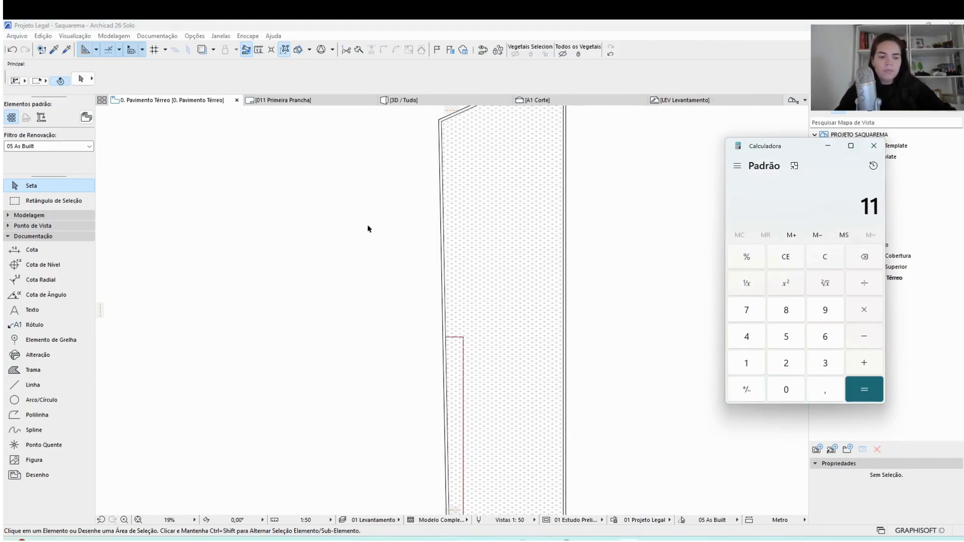
{"action": "type", "text": "40 + 135"}
{"action": "key", "text": "Return"}
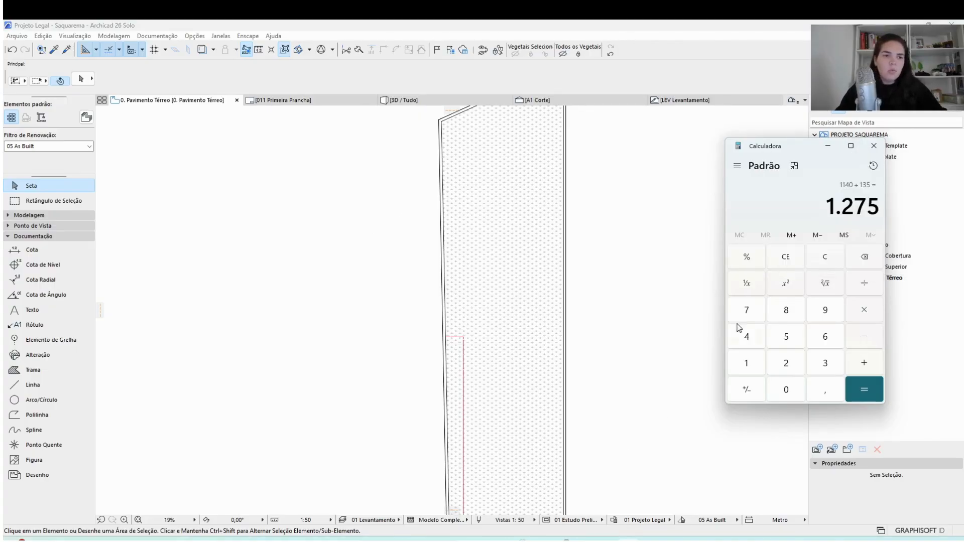
{"action": "left_click", "coordinate": [873, 146]}
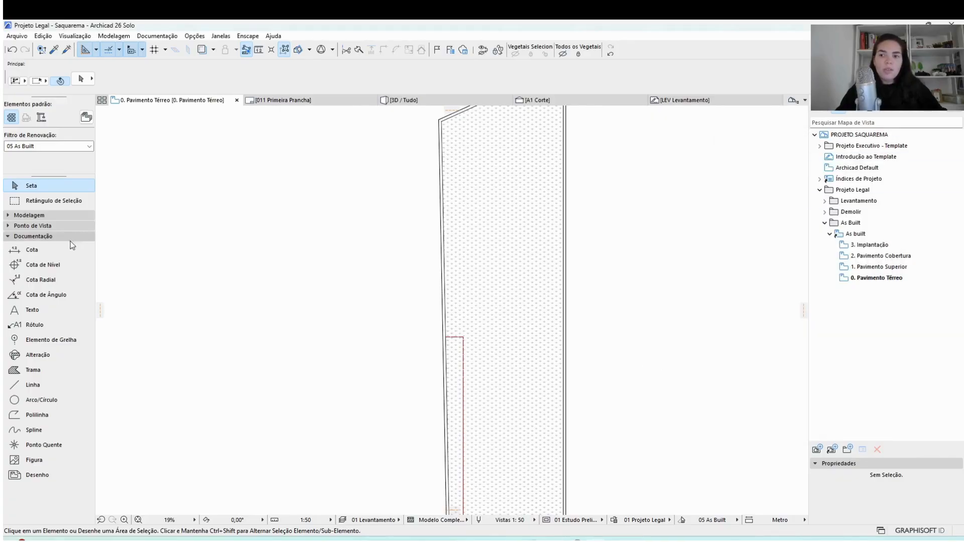
Step: Draw a 660 by 1280 polyline rectangle in the empty area beside the lot, using the rectangular geometry method
{"action": "left_click", "coordinate": [50, 415]}
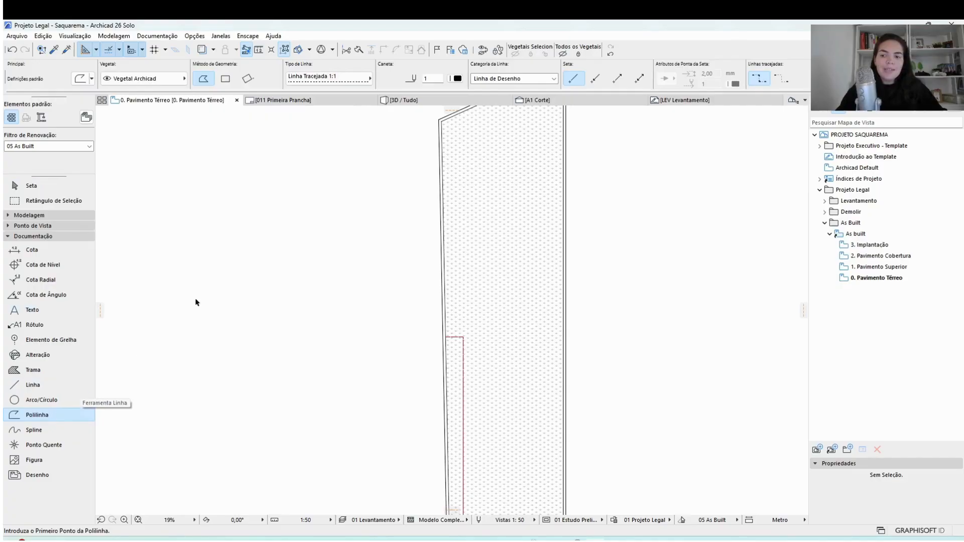
{"action": "left_click", "coordinate": [252, 207]}
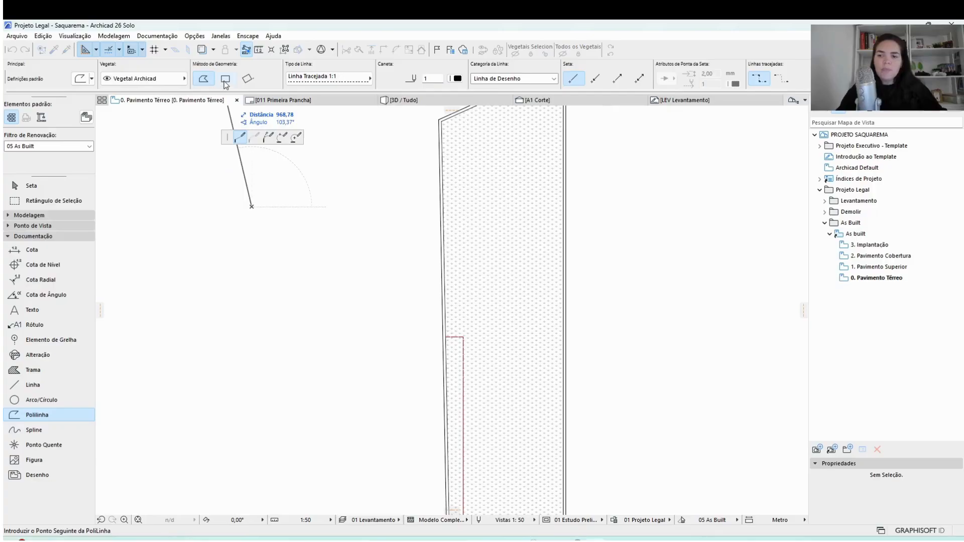
{"action": "left_click", "coordinate": [225, 80]}
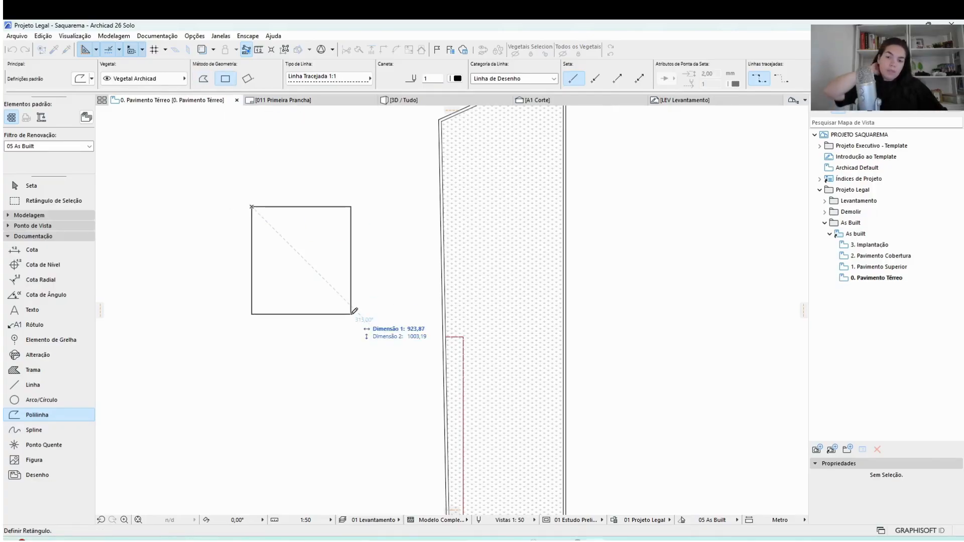
{"action": "type", "text": "660"}
{"action": "key", "text": "Tab"}
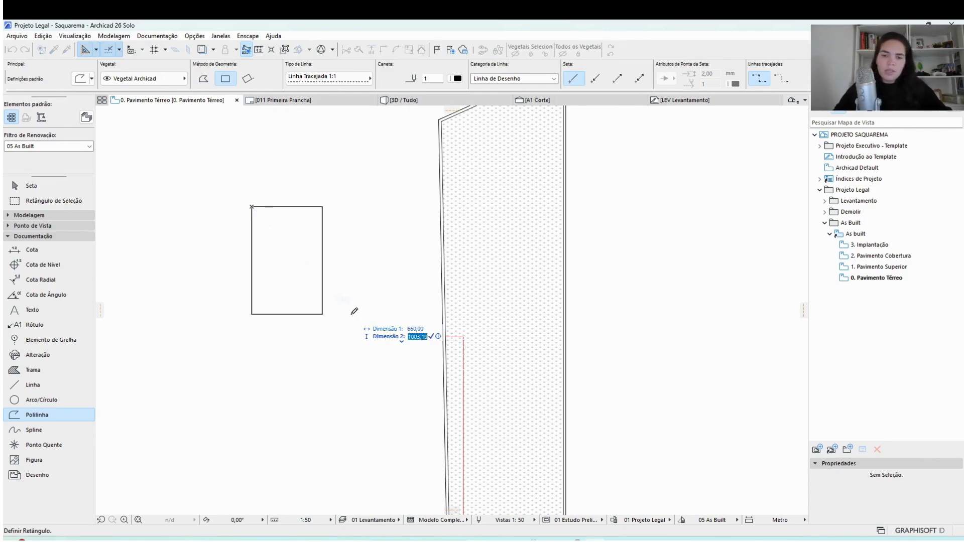
{"action": "type", "text": "1280"}
{"action": "key", "text": "Return"}
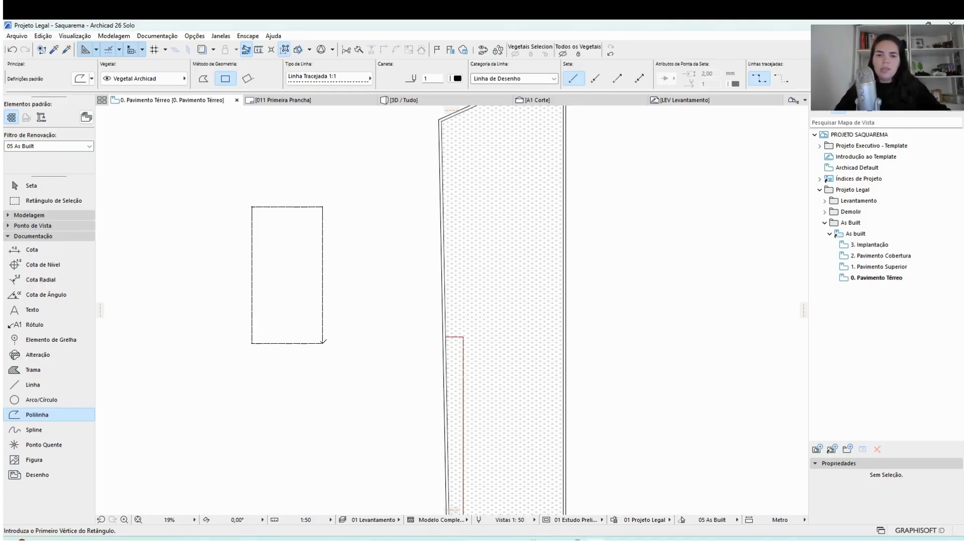
{"action": "key", "text": "Escape"}
Step: Set the new rectangle's pen to blue 229
{"action": "left_click_drag", "start_coordinate": [363, 196], "coordinate": [230, 362]}
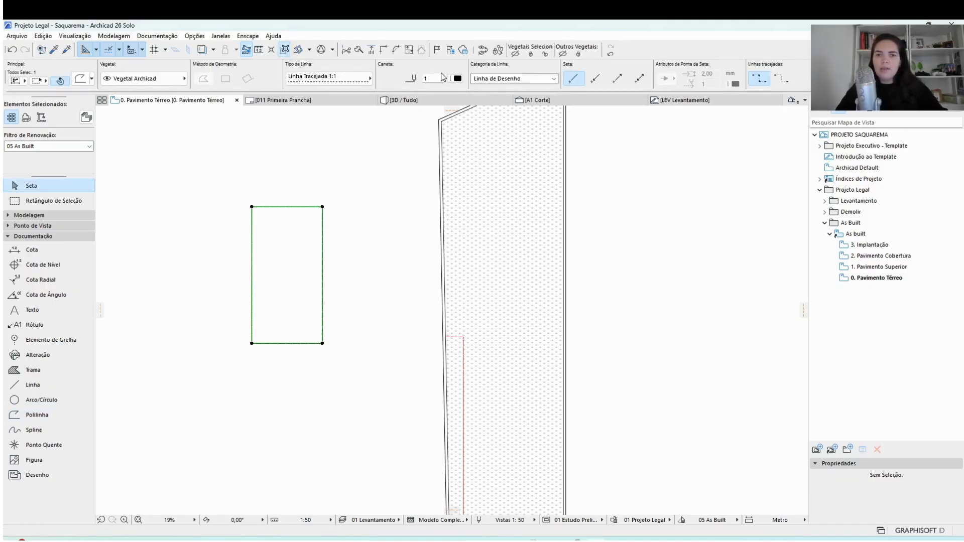
{"action": "left_click", "coordinate": [457, 78]}
{"action": "left_click", "coordinate": [541, 174]}
Step: Move the rectangle onto the lot so its lower-left corner meets the corner of the two red dashed lines
{"action": "left_click", "coordinate": [260, 324]}
{"action": "left_click", "coordinate": [252, 345]}
{"action": "left_click_drag", "start_coordinate": [252, 344], "coordinate": [464, 337]}
{"action": "scroll", "coordinate": [467, 337], "scroll_direction": "up", "scroll_amount": 4}
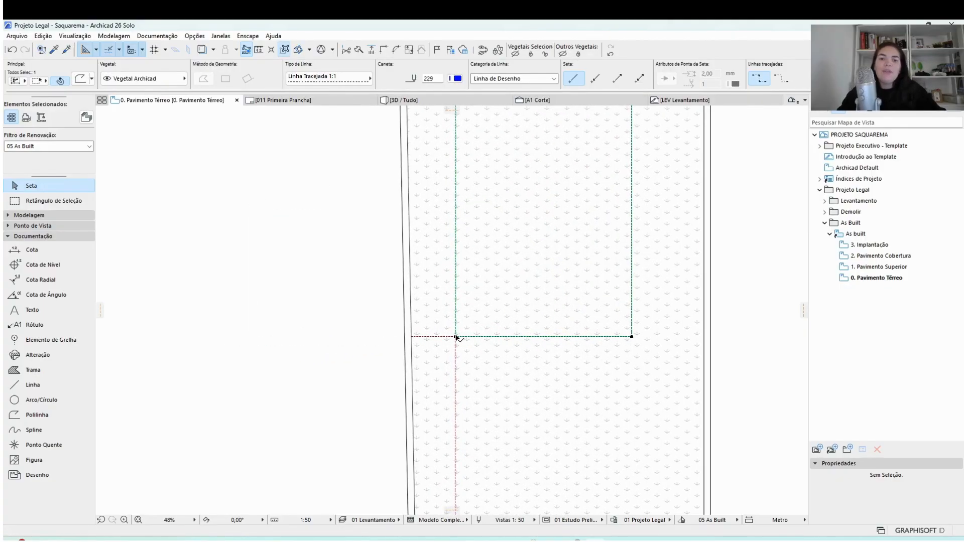
{"action": "scroll", "coordinate": [454, 346], "scroll_direction": "down", "scroll_amount": 2}
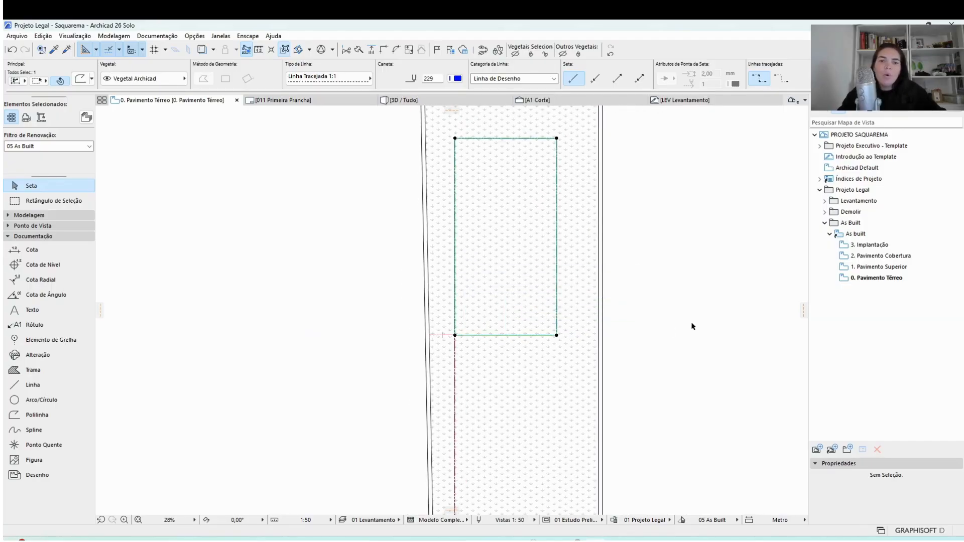
Step: Measure the horizontal distance from the rectangle's upper-left corner to the left boundary wall's inner face
{"action": "scroll", "coordinate": [454, 138], "scroll_direction": "up", "scroll_amount": 4}
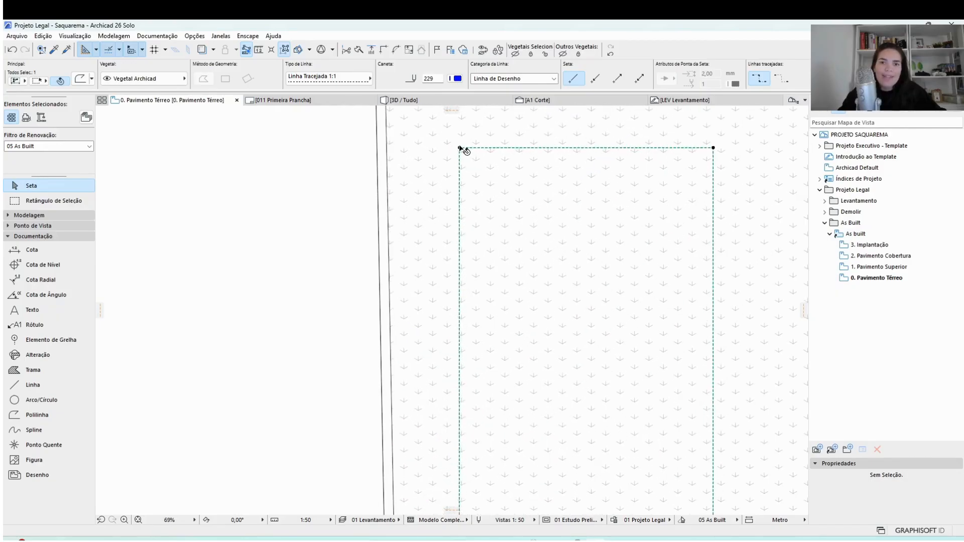
{"action": "key", "text": "m"}
{"action": "left_click", "coordinate": [459, 147]}
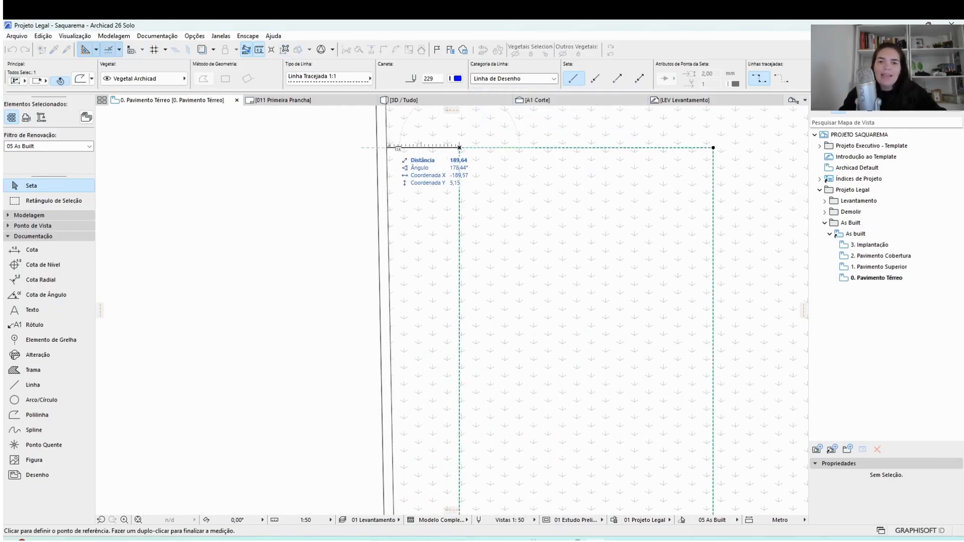
{"action": "scroll", "coordinate": [387, 145], "scroll_direction": "up", "scroll_amount": 4}
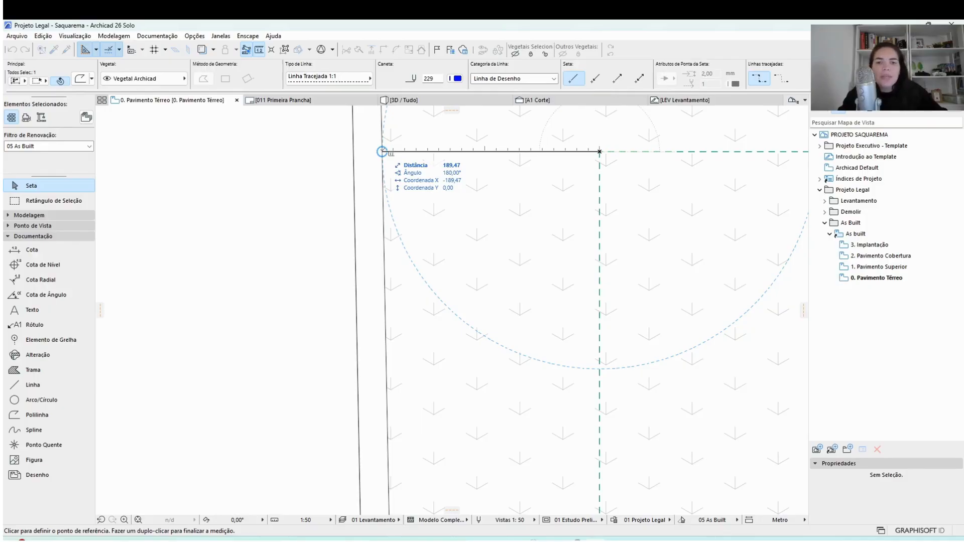
{"action": "key", "text": "Escape"}
Step: Draw a red dashed line 155 long from the rectangle's upper-left corner horizontally towards the left boundary wall
{"action": "scroll", "coordinate": [564, 166], "scroll_direction": "down", "scroll_amount": 5}
{"action": "key", "text": "l"}
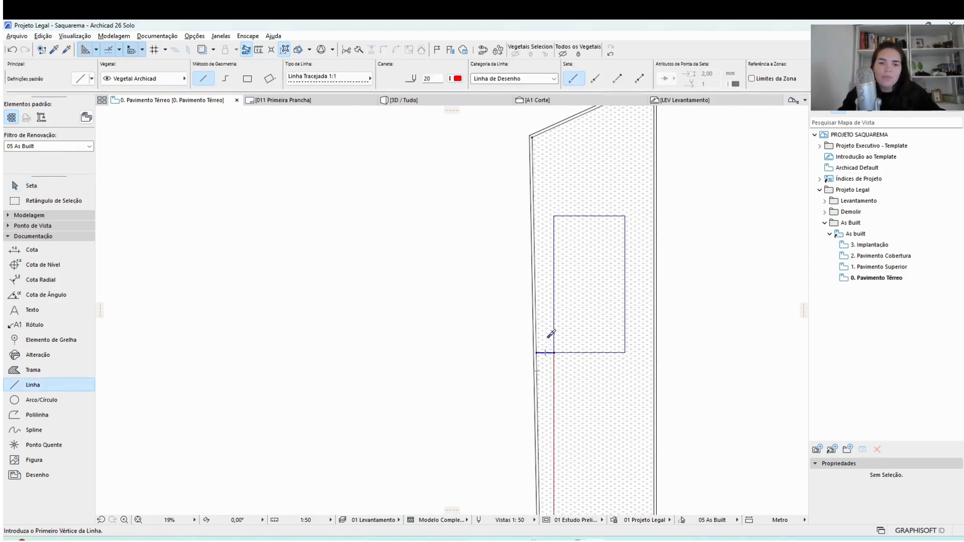
{"action": "scroll", "coordinate": [553, 210], "scroll_direction": "up", "scroll_amount": 5}
{"action": "left_click", "coordinate": [545, 308]}
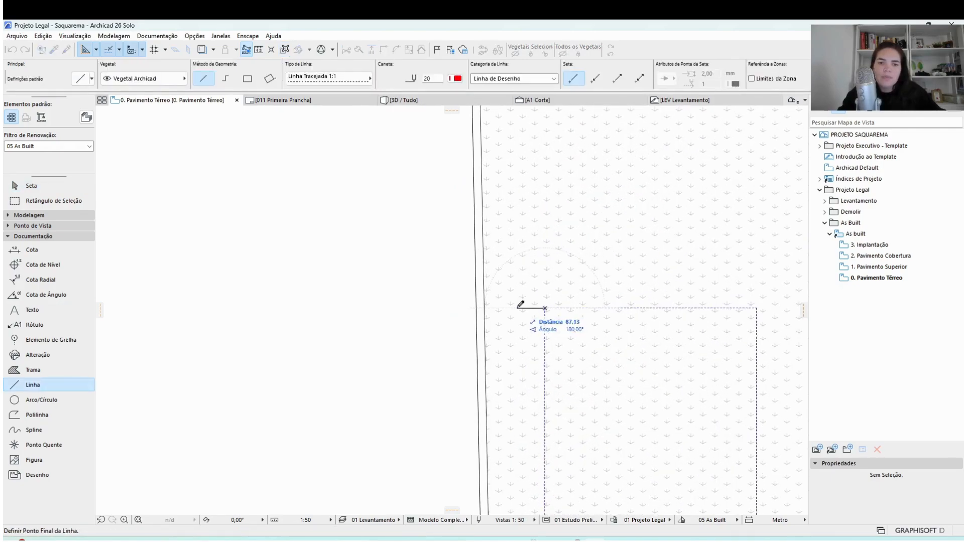
{"action": "type", "text": "155"}
{"action": "key", "text": "Return"}
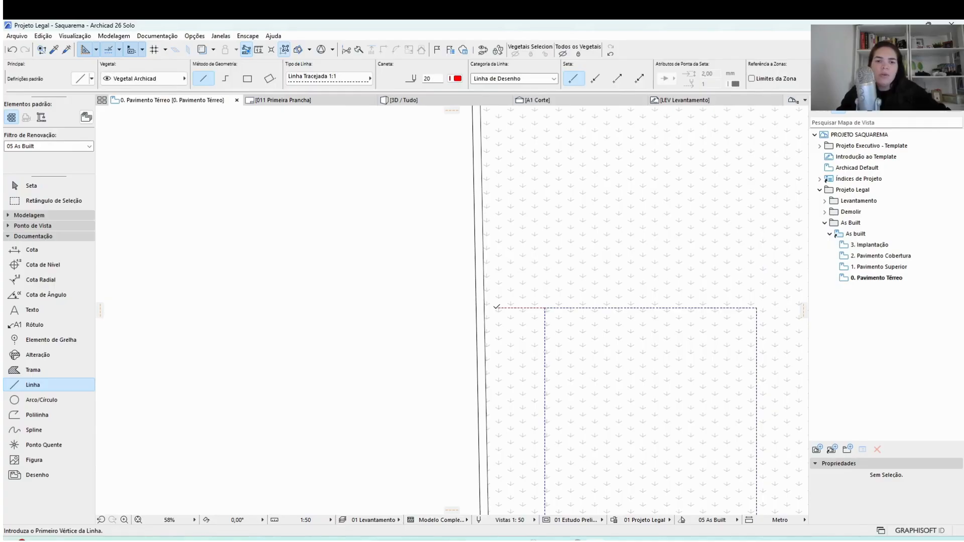
Step: Draw a red dashed offset line from the rectangle's lower-right corner horizontally into the right boundary wall
{"action": "scroll", "coordinate": [543, 243], "scroll_direction": "down", "scroll_amount": 4}
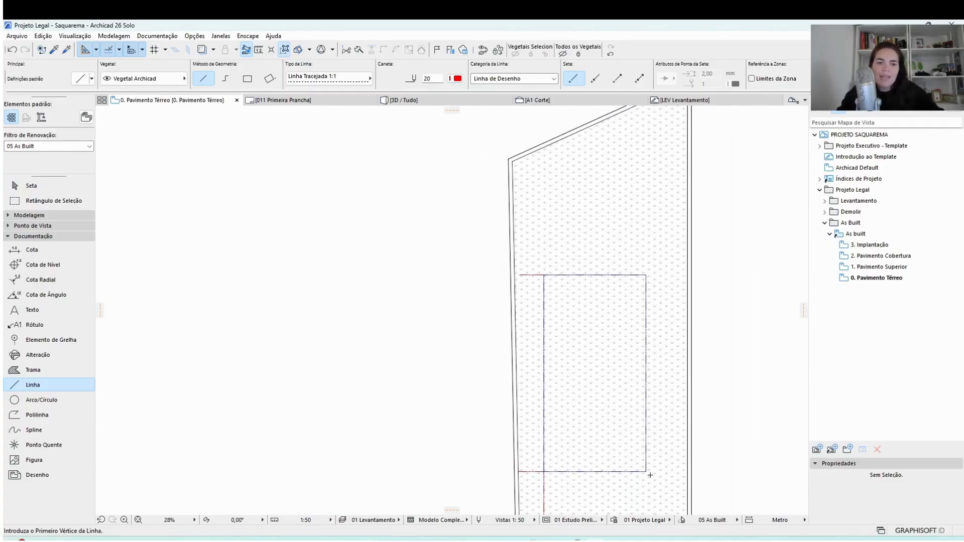
{"action": "scroll", "coordinate": [650, 476], "scroll_direction": "up", "scroll_amount": 5}
{"action": "left_click", "coordinate": [640, 460]}
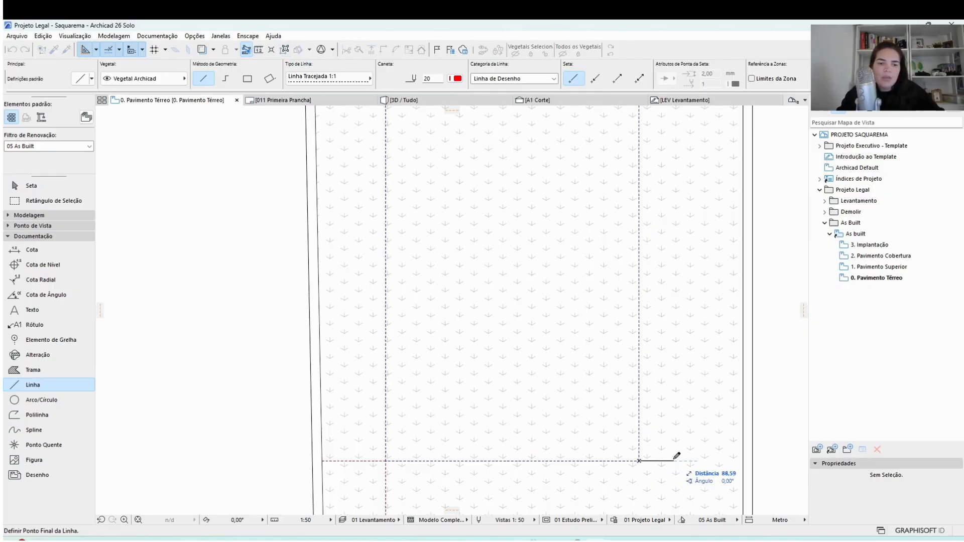
{"action": "type", "text": "27"}
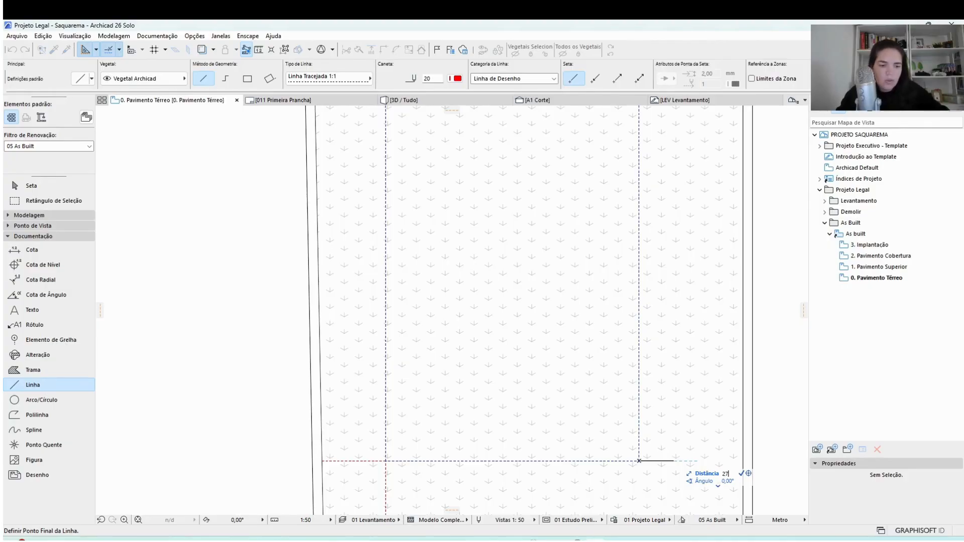
{"action": "key", "text": "Return"}
{"action": "scroll", "coordinate": [747, 459], "scroll_direction": "down", "scroll_amount": 6}
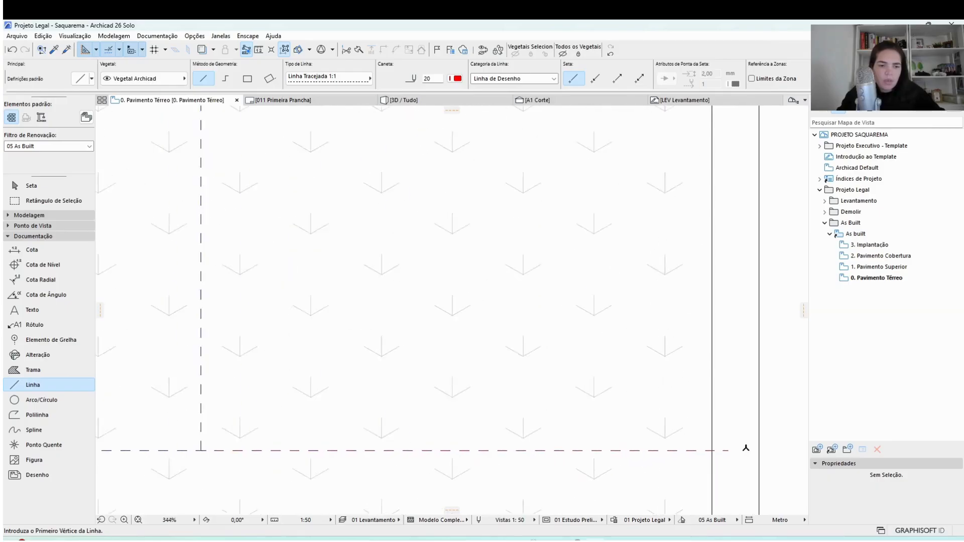
{"action": "left_click", "coordinate": [692, 212]}
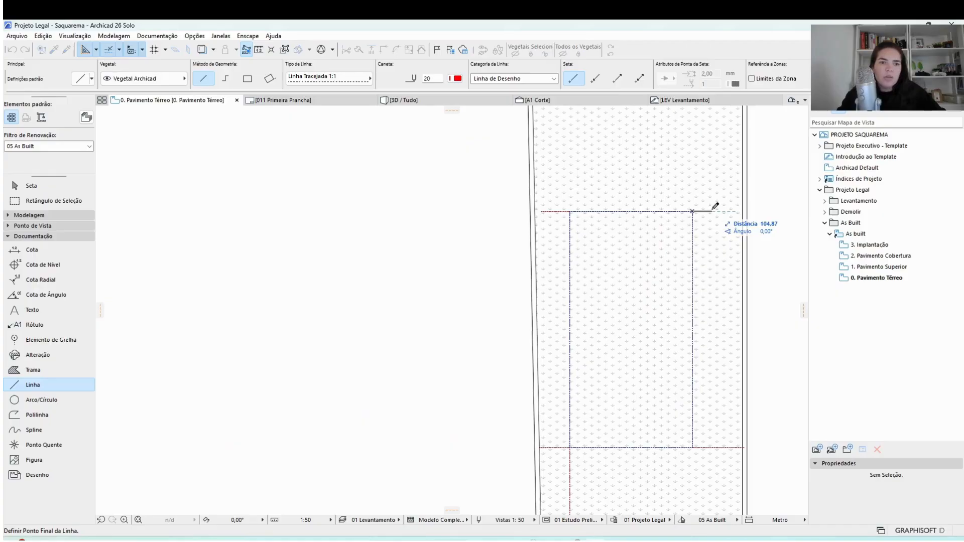
{"action": "key", "text": "Escape"}
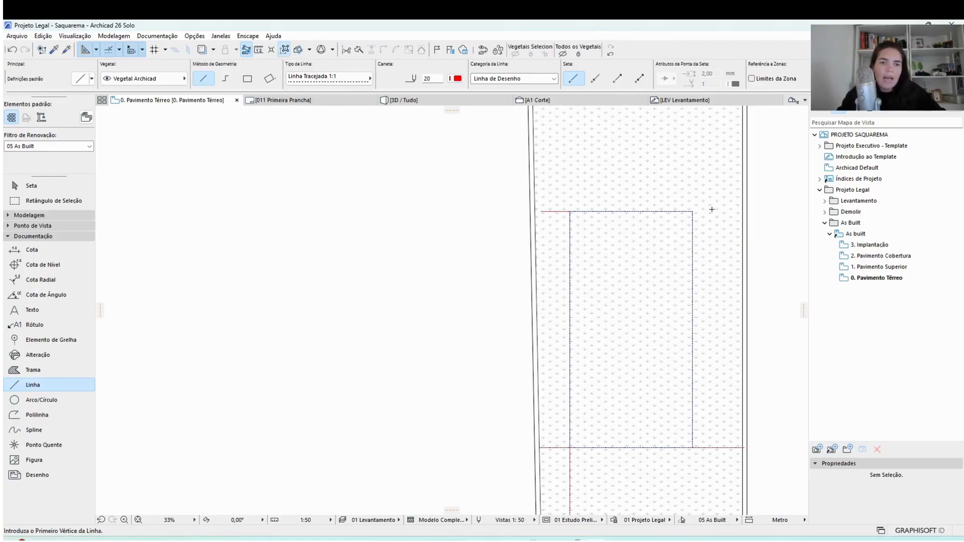
{"action": "key", "text": "Escape"}
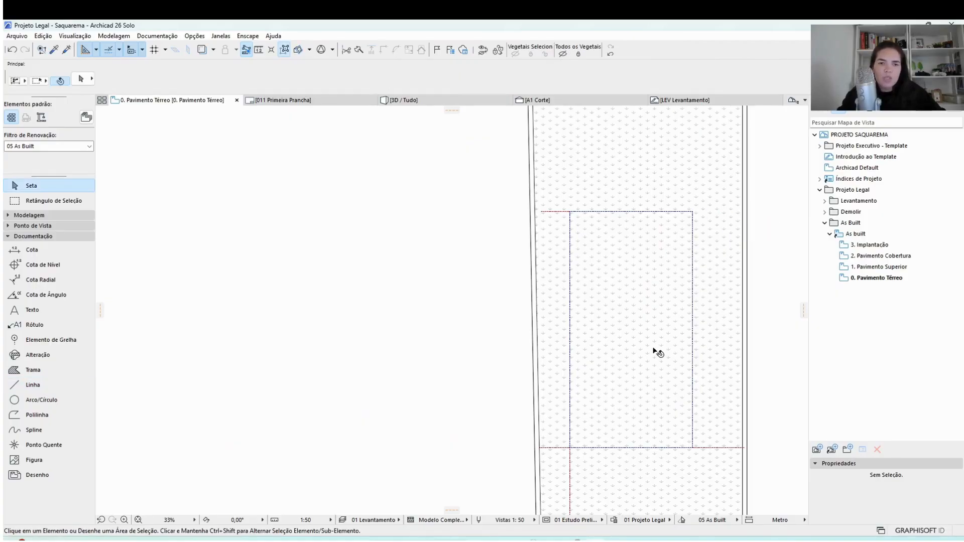
Step: Examine how the free ends of the lower-right and upper-left offset lines sit against the boundary walls
{"action": "scroll", "coordinate": [685, 352], "scroll_direction": "down", "scroll_amount": 2}
{"action": "middle_click_drag", "start_coordinate": [698, 359], "coordinate": [624, 320]}
{"action": "scroll", "coordinate": [657, 385], "scroll_direction": "up", "scroll_amount": 10}
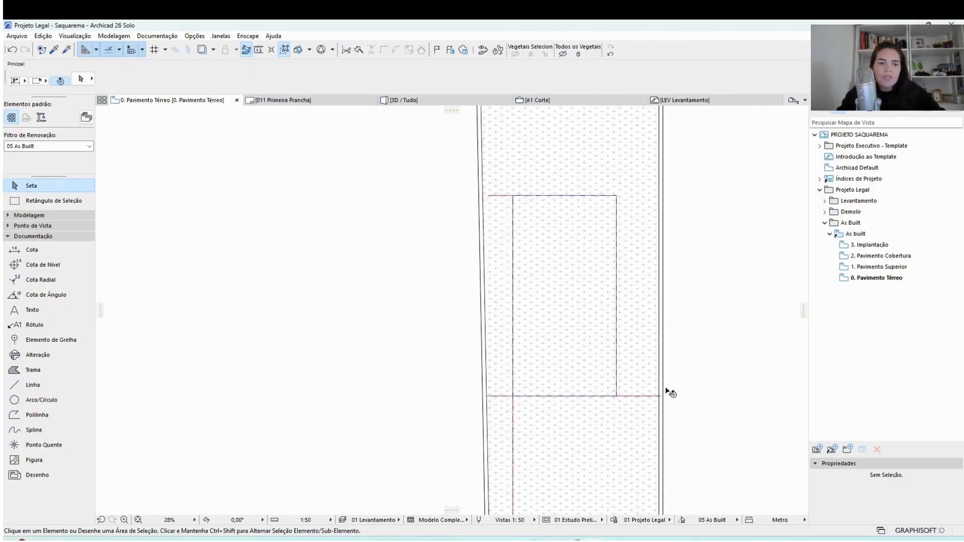
{"action": "left_click", "coordinate": [648, 419]}
{"action": "left_click", "coordinate": [646, 417]}
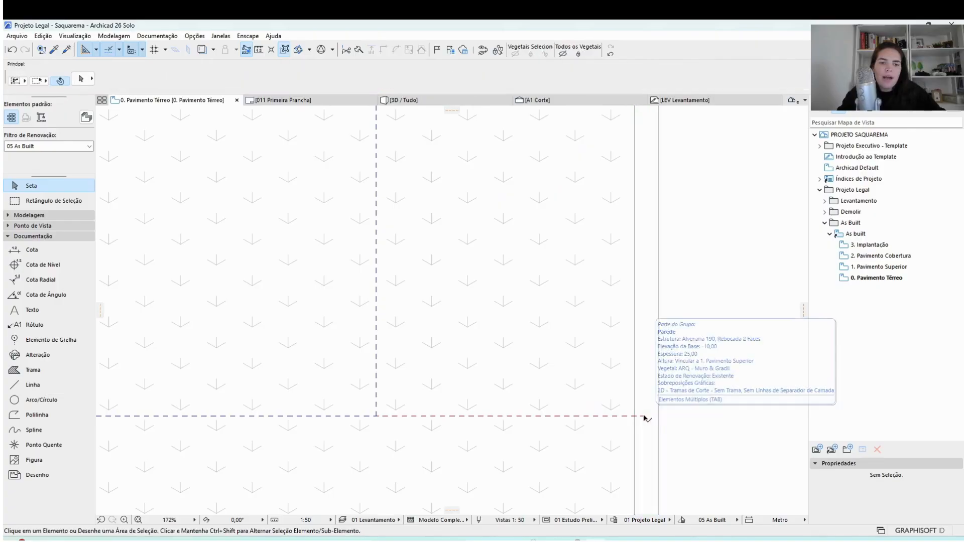
{"action": "scroll", "coordinate": [698, 394], "scroll_direction": "down", "scroll_amount": 6}
{"action": "scroll", "coordinate": [697, 395], "scroll_direction": "down", "scroll_amount": 2}
{"action": "middle_click_drag", "start_coordinate": [570, 281], "coordinate": [633, 438]}
{"action": "scroll", "coordinate": [460, 242], "scroll_direction": "up", "scroll_amount": 6}
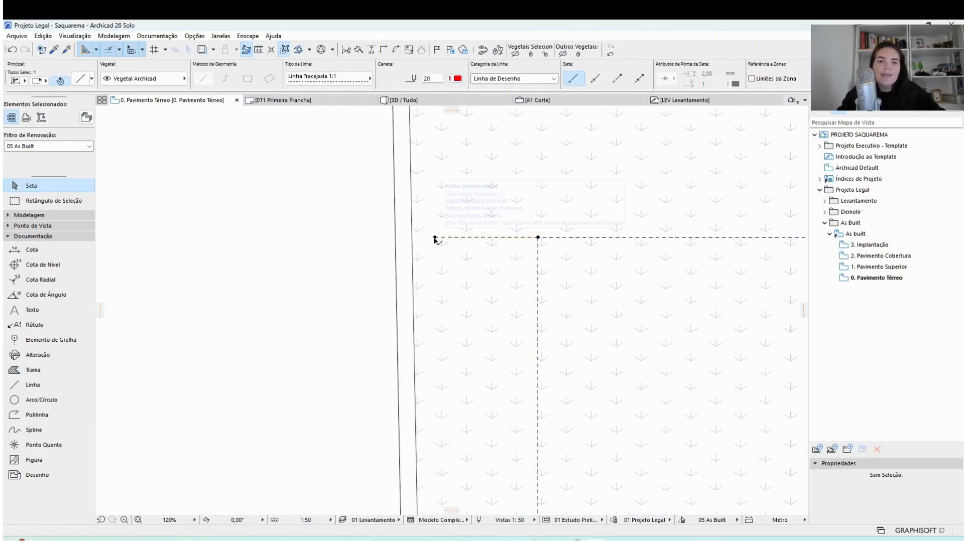
{"action": "key", "text": "Escape"}
{"action": "scroll", "coordinate": [363, 234], "scroll_direction": "down", "scroll_amount": 3}
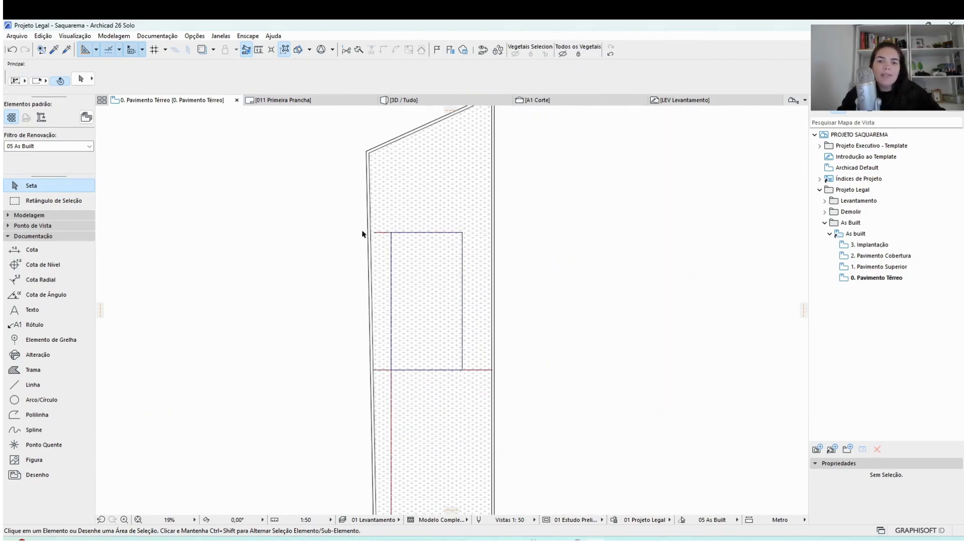
Step: Rotate the blue rectangle and its three horizontal offset lines slightly counterclockwise so the upper offset line's free end reaches the left boundary wall
{"action": "left_click_drag", "start_coordinate": [339, 214], "coordinate": [522, 376]}
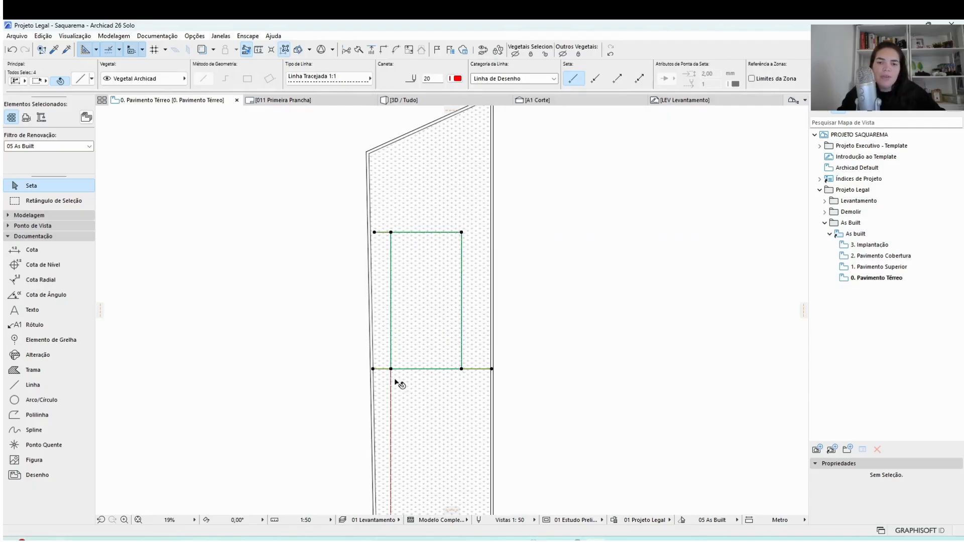
{"action": "scroll", "coordinate": [392, 372], "scroll_direction": "up", "scroll_amount": 4}
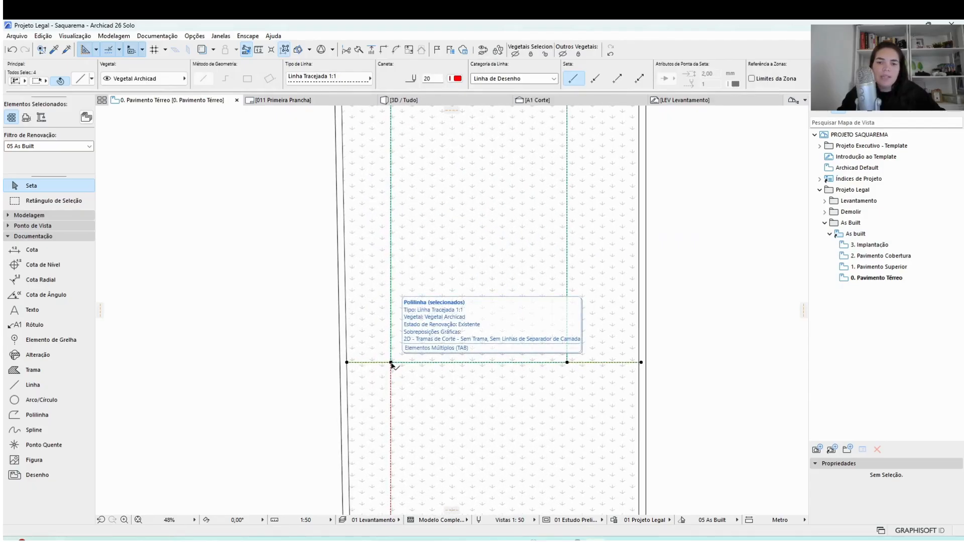
{"action": "left_click", "coordinate": [391, 362], "text": "shift"}
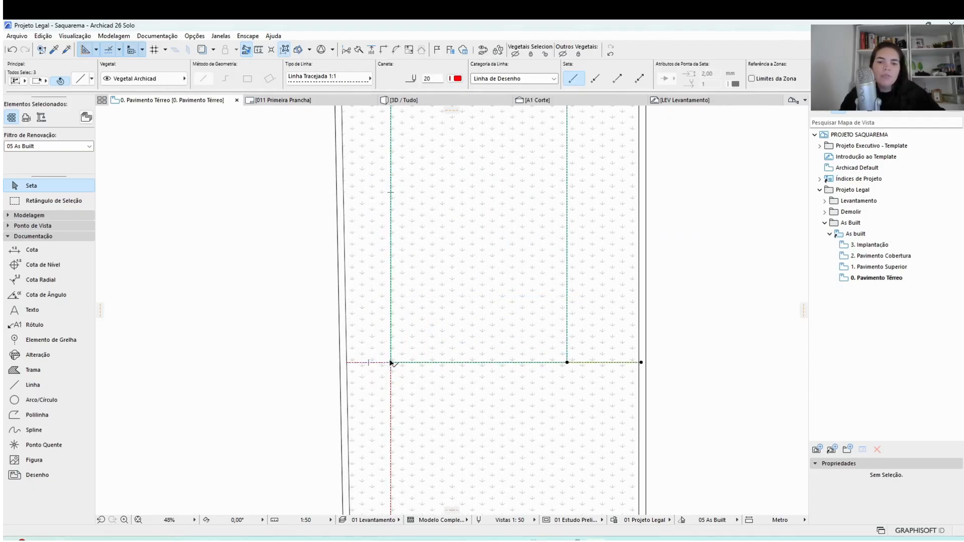
{"action": "left_click", "coordinate": [389, 363], "text": "shift"}
{"action": "scroll", "coordinate": [392, 363], "scroll_direction": "down", "scroll_amount": 4}
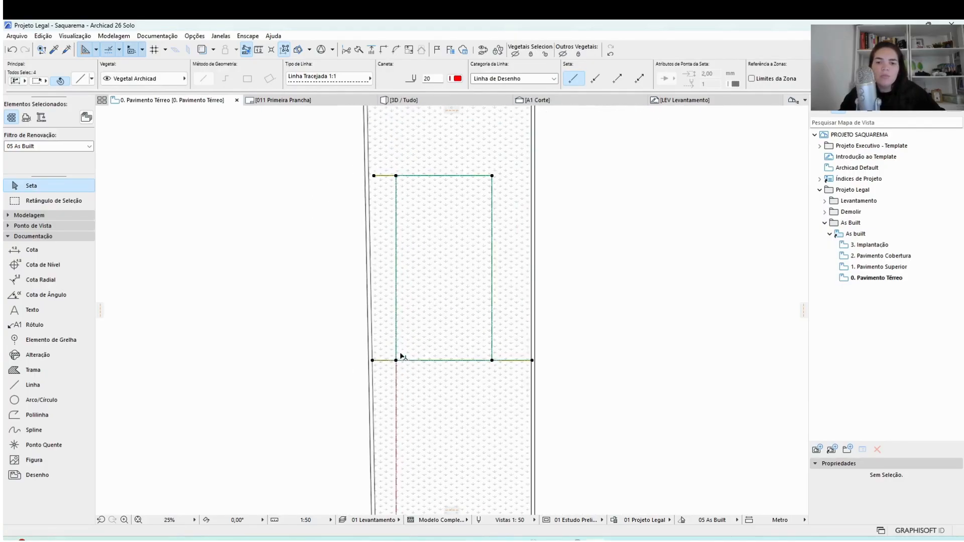
{"action": "scroll", "coordinate": [404, 221], "scroll_direction": "up", "scroll_amount": 3}
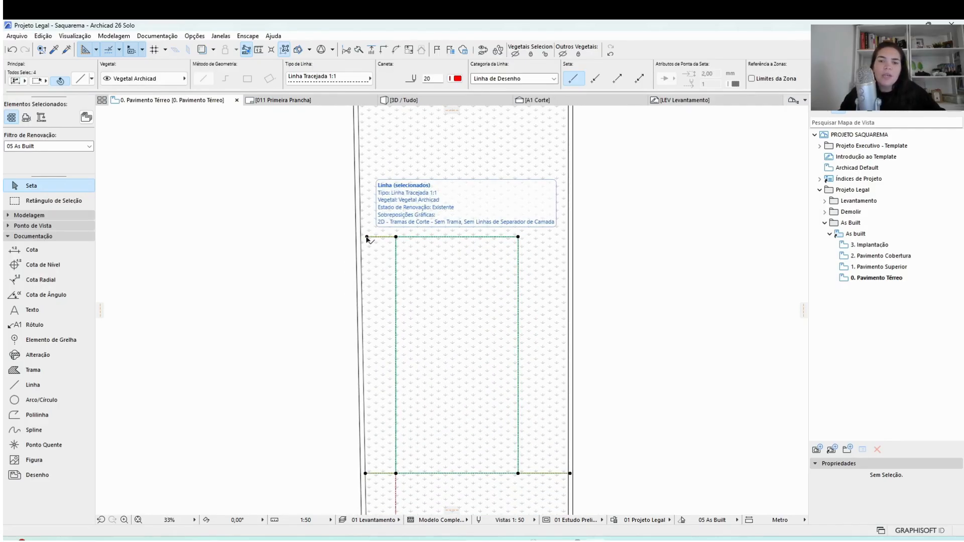
{"action": "left_click_drag", "start_coordinate": [367, 238], "coordinate": [361, 238]}
{"action": "key", "text": "ctrl+e"}
{"action": "left_click", "coordinate": [361, 238]}
{"action": "scroll", "coordinate": [365, 497], "scroll_direction": "up", "scroll_amount": 5}
{"action": "middle_click_drag", "start_coordinate": [365, 497], "coordinate": [421, 248]}
{"action": "left_click", "coordinate": [423, 249]}
{"action": "left_click", "coordinate": [446, 249]}
{"action": "scroll", "coordinate": [555, 251], "scroll_direction": "up", "scroll_amount": 5}
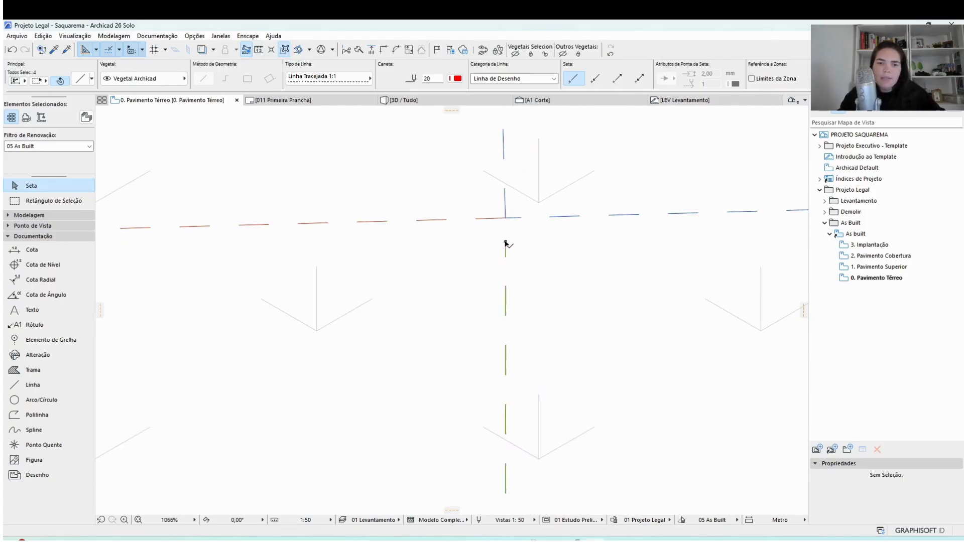
{"action": "scroll", "coordinate": [505, 215], "scroll_direction": "down", "scroll_amount": 4}
{"action": "scroll", "coordinate": [514, 214], "scroll_direction": "down", "scroll_amount": 8}
{"action": "middle_click_drag", "start_coordinate": [520, 222], "coordinate": [493, 344]}
{"action": "key", "text": "Escape"}
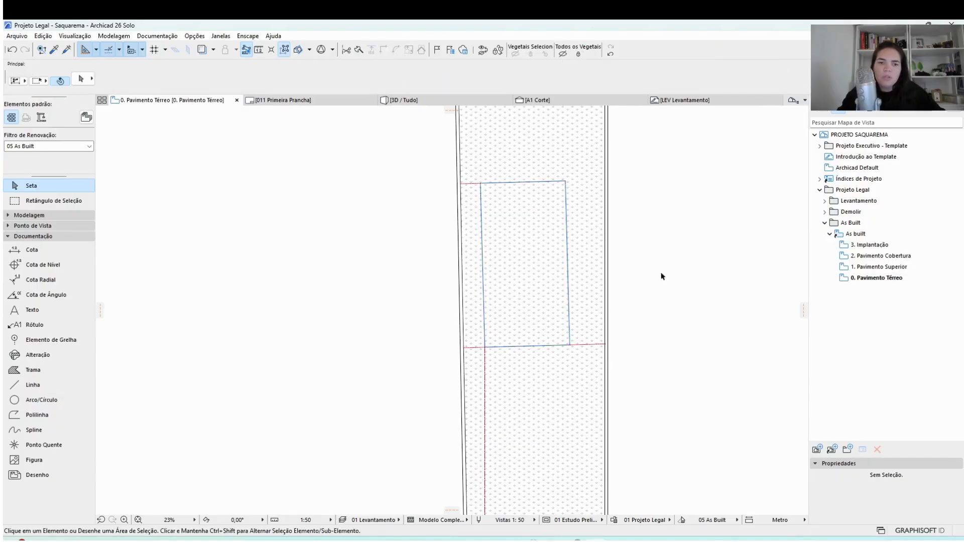
Step: Move the rotated rectangle and its offset lines down so the rectangle's lower-left corner meets the vertical red line's upper end
{"action": "left_click_drag", "start_coordinate": [377, 159], "coordinate": [661, 359]}
{"action": "scroll", "coordinate": [502, 364], "scroll_direction": "up", "scroll_amount": 3}
{"action": "scroll", "coordinate": [366, 278], "scroll_direction": "up", "scroll_amount": 12}
{"action": "left_click", "coordinate": [353, 254]}
{"action": "key", "text": "ctrl+d"}
{"action": "left_click", "coordinate": [354, 289]}
{"action": "scroll", "coordinate": [491, 254], "scroll_direction": "down", "scroll_amount": 12}
{"action": "scroll", "coordinate": [529, 249], "scroll_direction": "down", "scroll_amount": 3}
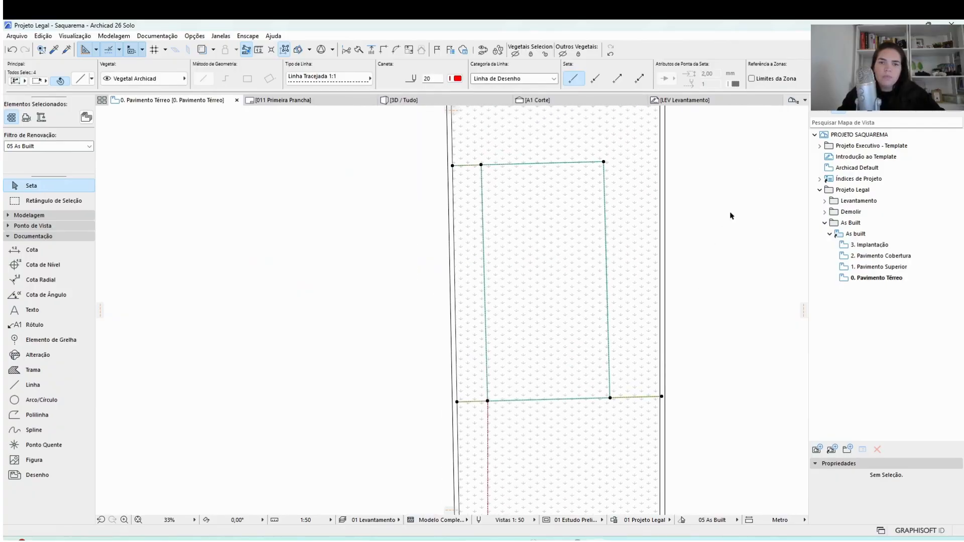
{"action": "key", "text": "Escape"}
Step: Measure the distances from the blue rectangle's upper-right and lower-right corners to the right boundary wall
{"action": "scroll", "coordinate": [767, 194], "scroll_direction": "down", "scroll_amount": 1}
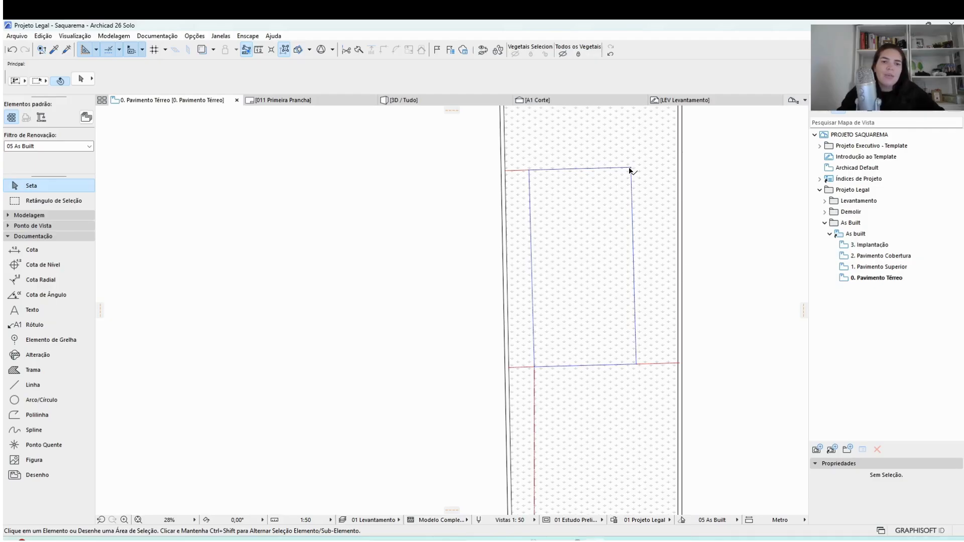
{"action": "key", "text": "m"}
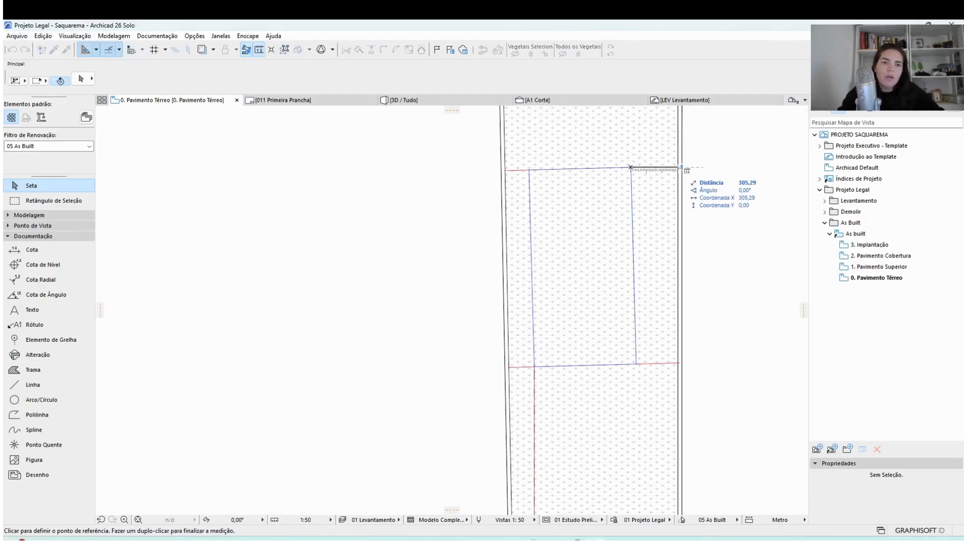
{"action": "key", "text": "Escape"}
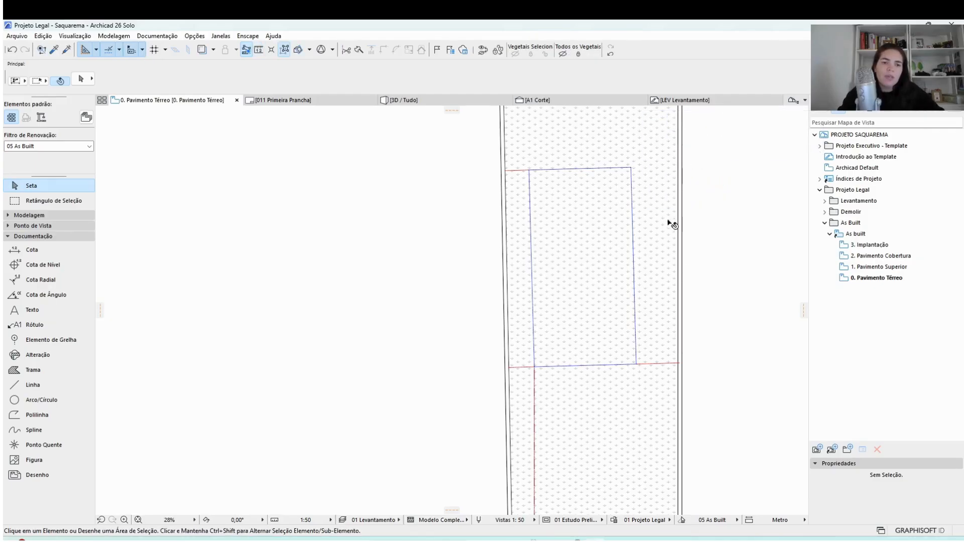
{"action": "left_click", "coordinate": [636, 365]}
{"action": "scroll", "coordinate": [636, 365], "scroll_direction": "up", "scroll_amount": 4}
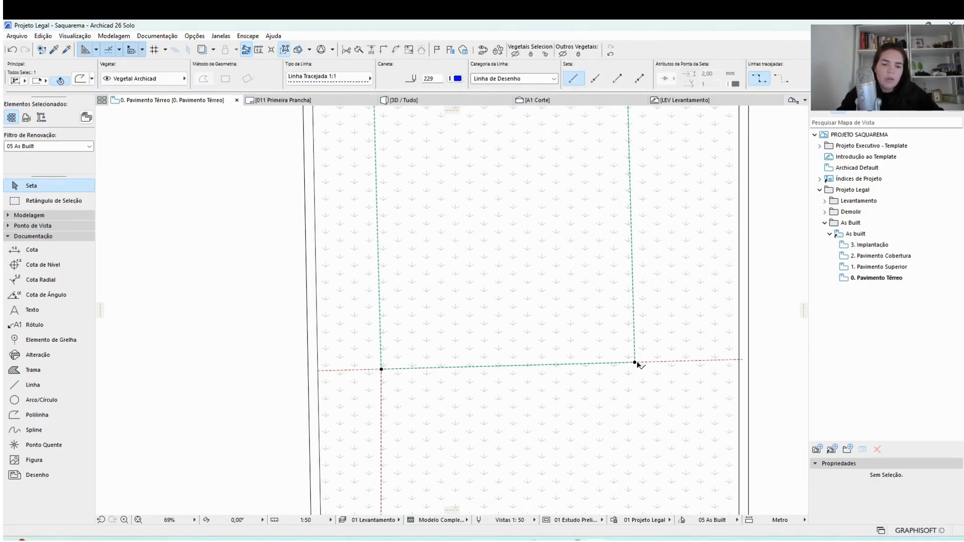
{"action": "key", "text": "m"}
{"action": "left_click", "coordinate": [635, 362]}
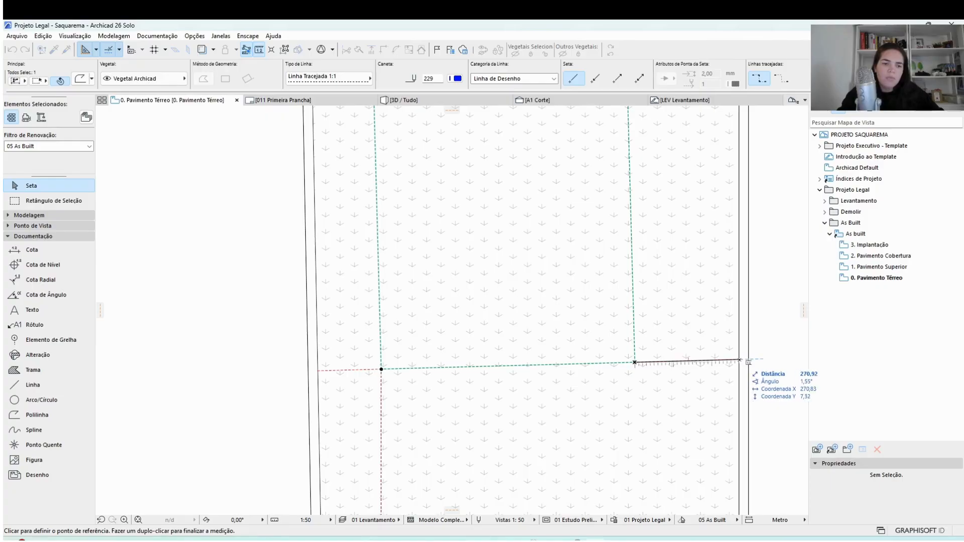
{"action": "key", "text": "Escape"}
{"action": "key", "text": "Escape"}
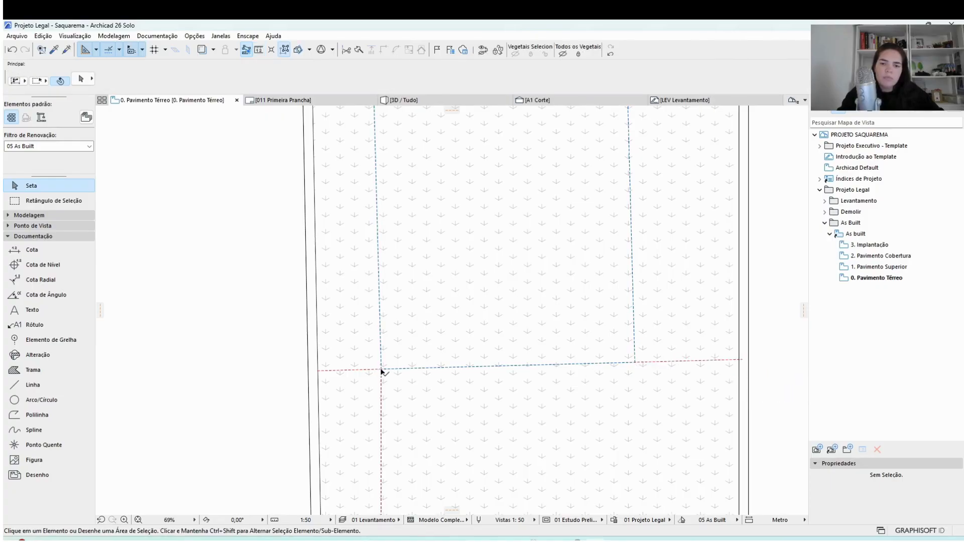
{"action": "key", "text": "m"}
{"action": "left_click", "coordinate": [635, 362]}
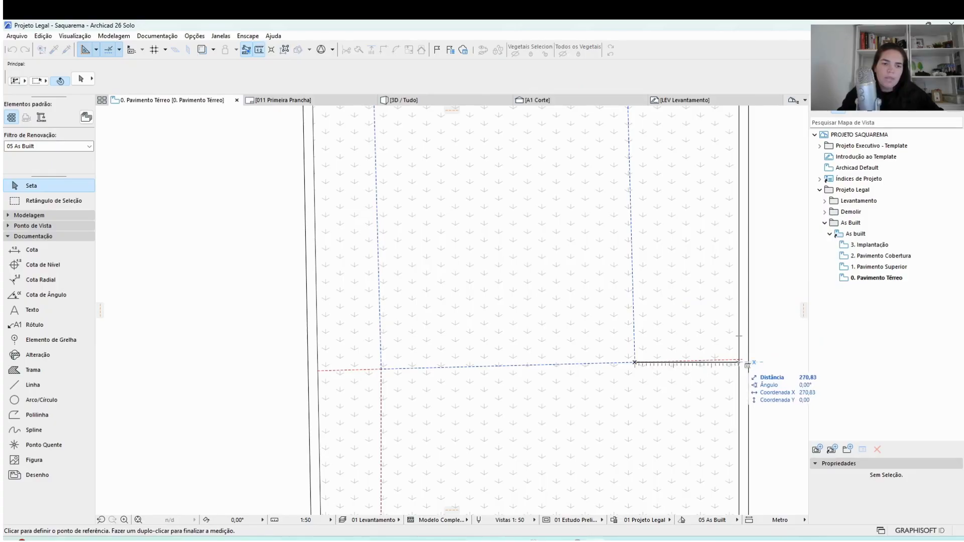
{"action": "key", "text": "Escape"}
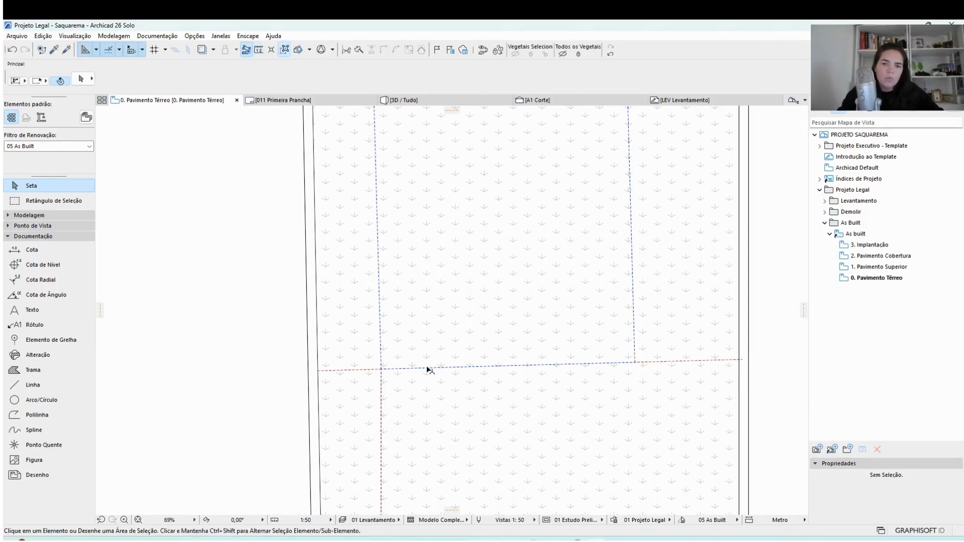
Step: Measure the distance from the rectangle's lower-left corner to the left boundary wall and check the upper-left offset line's end there
{"action": "key", "text": "m"}
{"action": "left_click", "coordinate": [381, 370]}
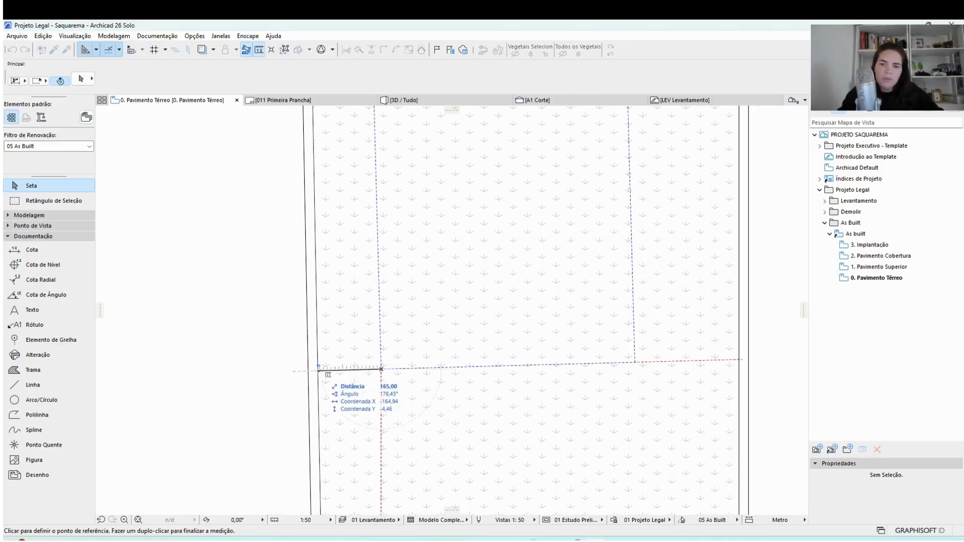
{"action": "key", "text": "Escape"}
{"action": "scroll", "coordinate": [632, 268], "scroll_direction": "down", "scroll_amount": 3}
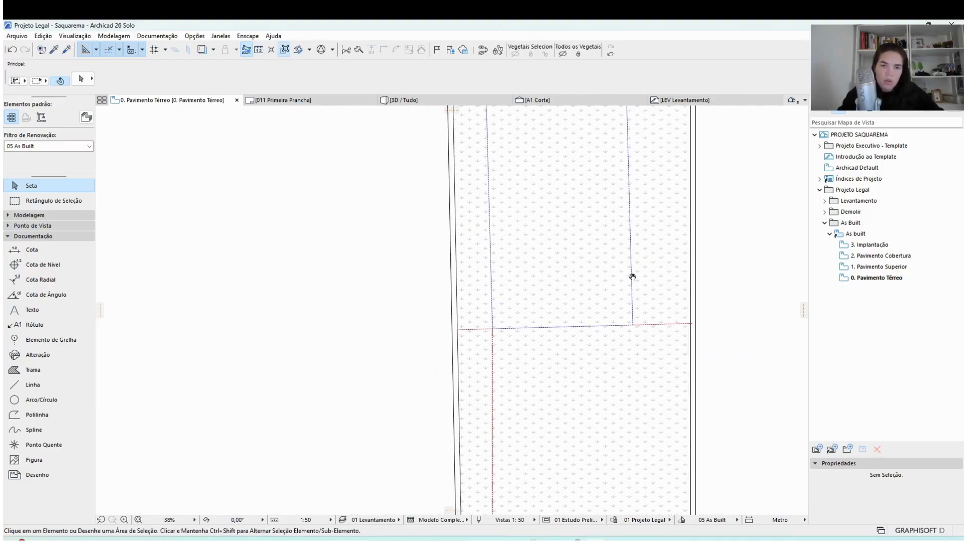
{"action": "scroll", "coordinate": [447, 329], "scroll_direction": "up", "scroll_amount": 5}
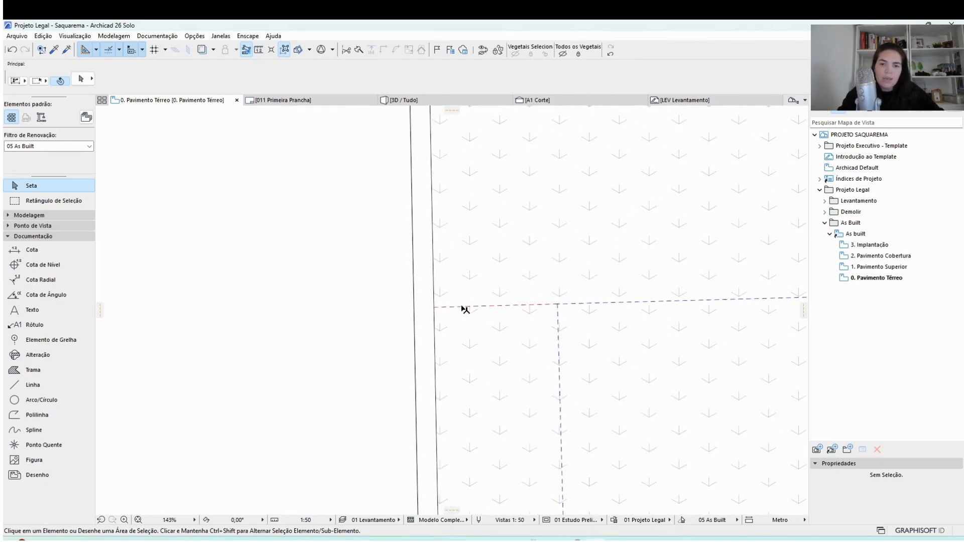
{"action": "left_click", "coordinate": [451, 307]}
{"action": "key", "text": "Escape"}
{"action": "scroll", "coordinate": [443, 268], "scroll_direction": "down", "scroll_amount": 6}
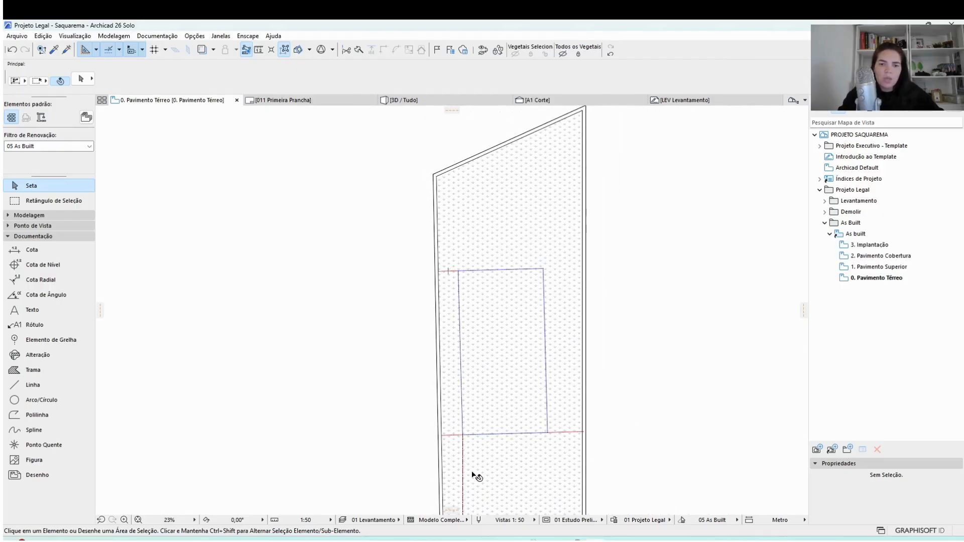
Step: Delete the red dashed offset line between the rectangle's lower-right corner and the right boundary wall
{"action": "scroll", "coordinate": [479, 462], "scroll_direction": "up", "scroll_amount": 2}
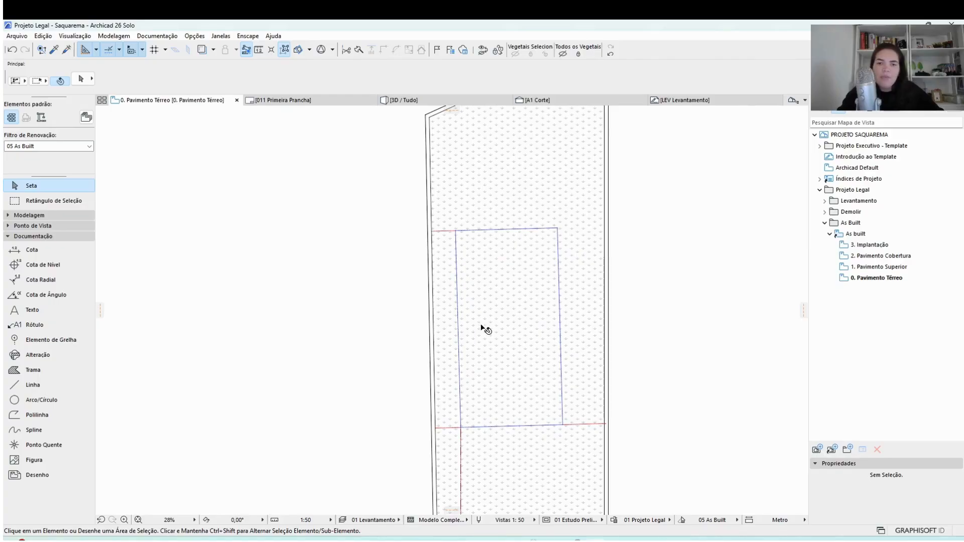
{"action": "left_click", "coordinate": [446, 231]}
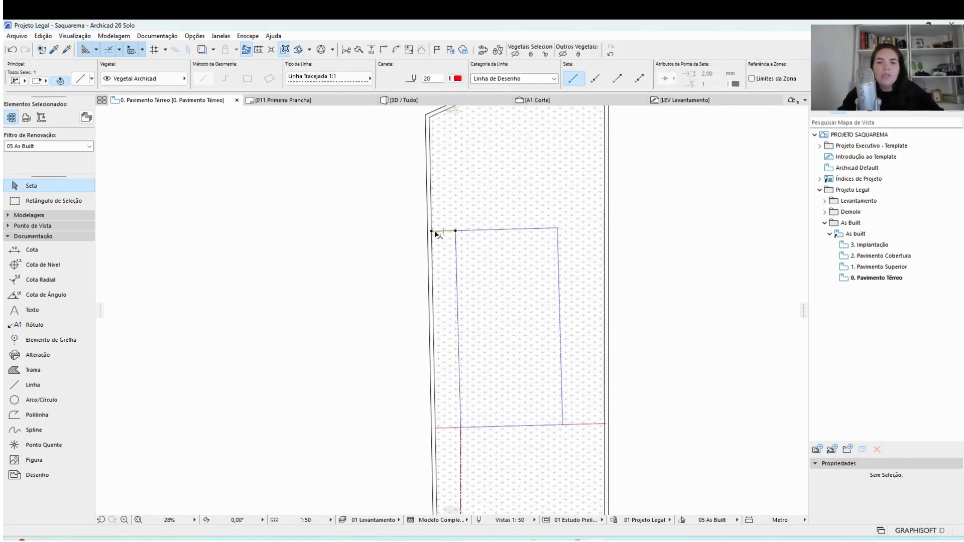
{"action": "left_click", "coordinate": [448, 429]}
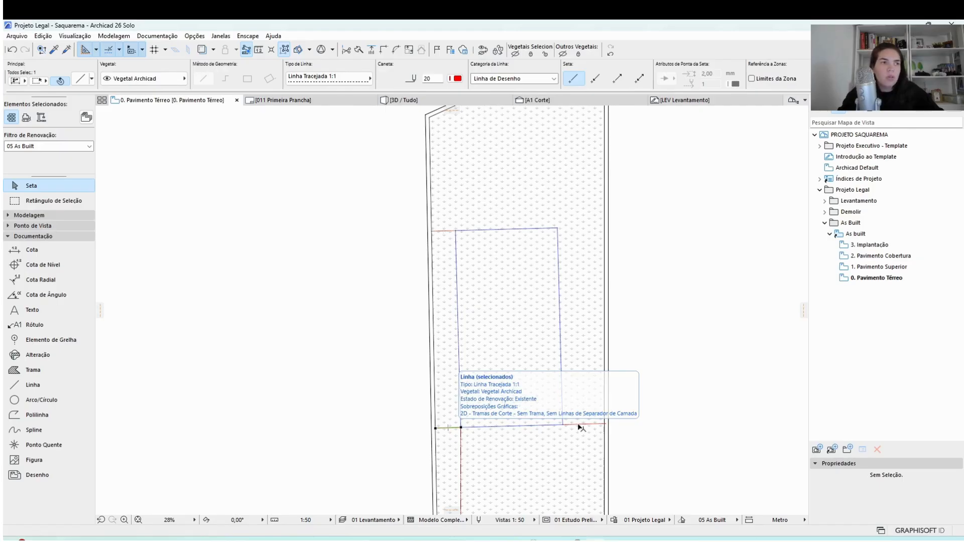
{"action": "left_click", "coordinate": [613, 429]}
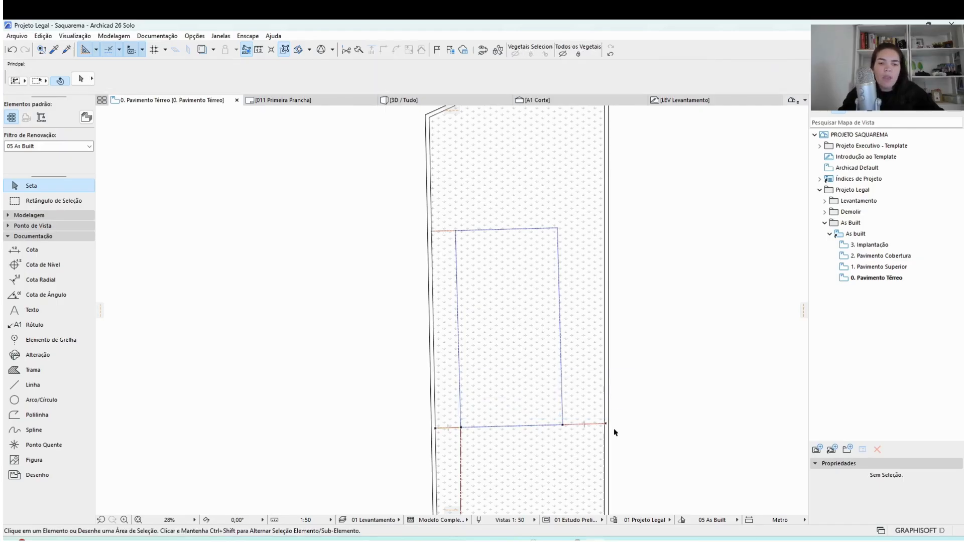
{"action": "left_click", "coordinate": [586, 425]}
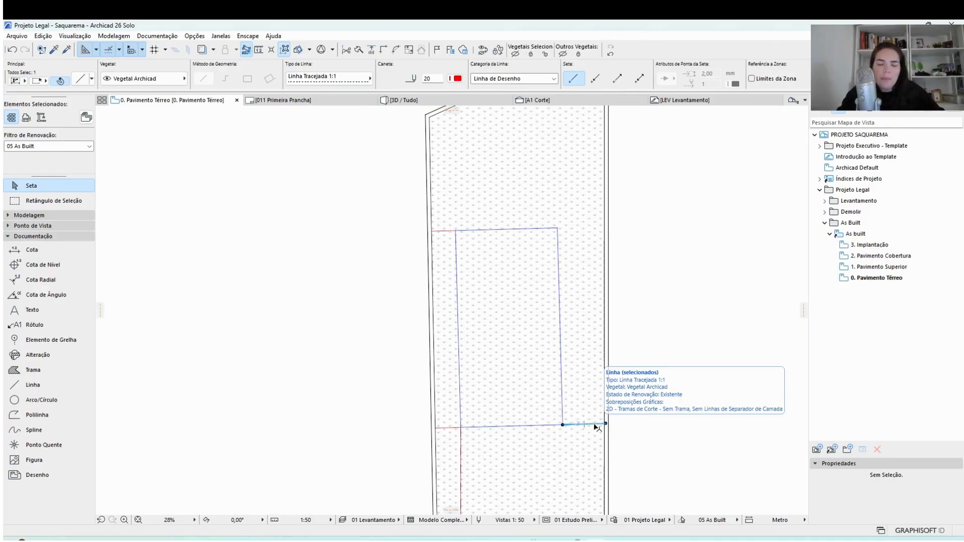
{"action": "key", "text": "Escape"}
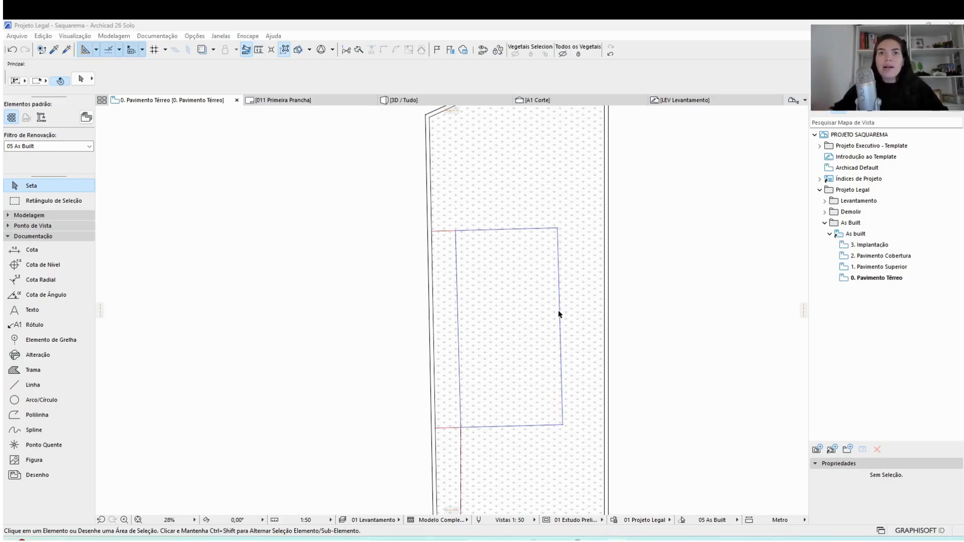
{"action": "scroll", "coordinate": [602, 281], "scroll_direction": "down", "scroll_amount": 3}
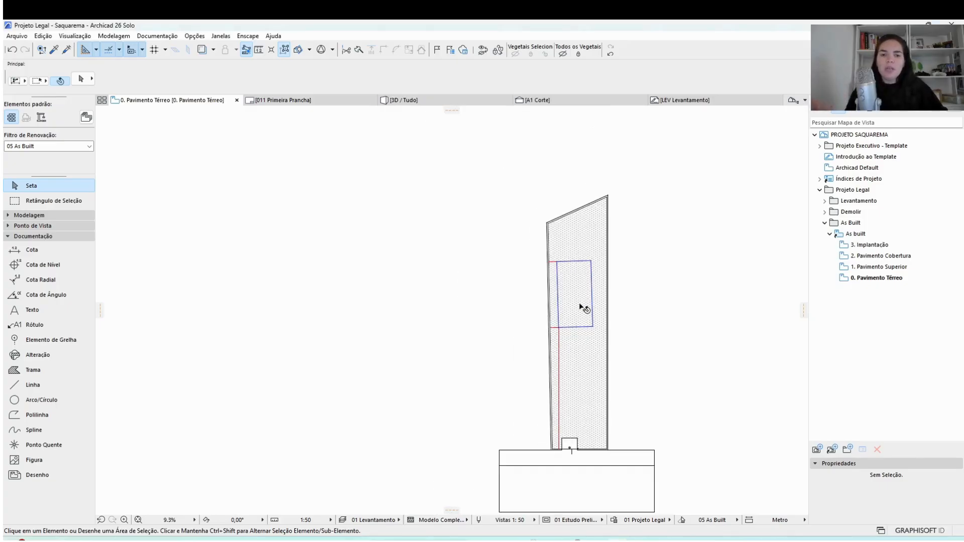
{"action": "scroll", "coordinate": [580, 306], "scroll_direction": "up", "scroll_amount": 2}
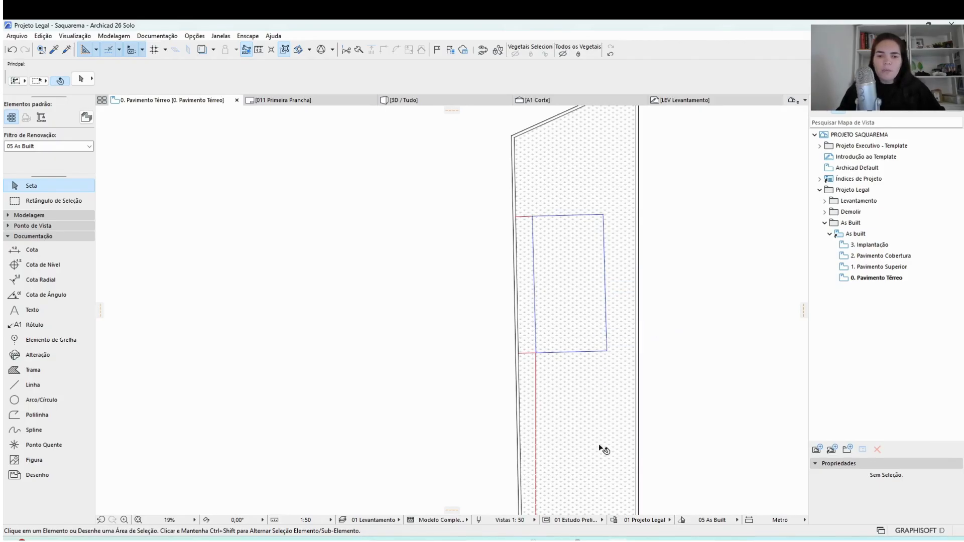
{"action": "scroll", "coordinate": [572, 413], "scroll_direction": "down", "scroll_amount": 5}
{"action": "scroll", "coordinate": [533, 405], "scroll_direction": "down", "scroll_amount": 4}
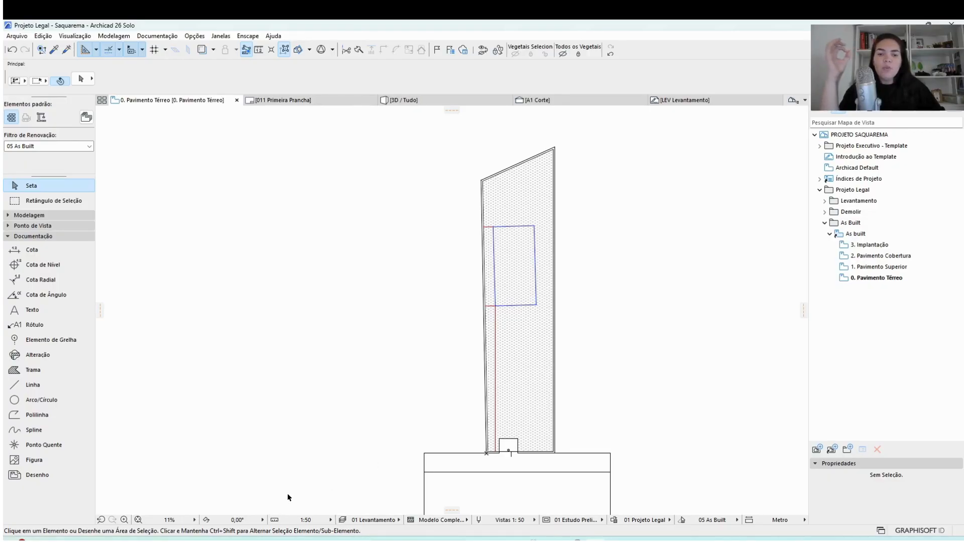
{"action": "left_click", "coordinate": [249, 520]}
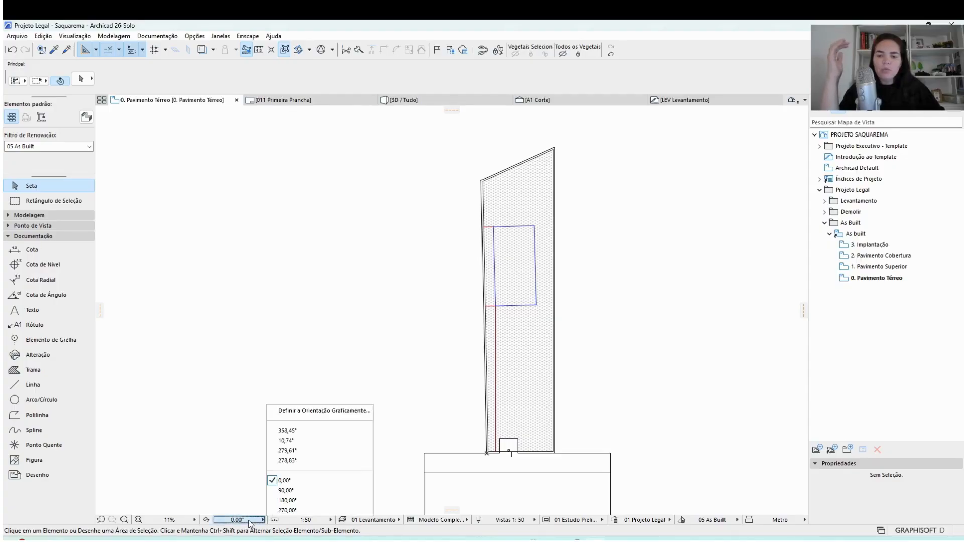
{"action": "left_click", "coordinate": [249, 520]}
{"action": "left_click", "coordinate": [206, 519]}
{"action": "scroll", "coordinate": [497, 306], "scroll_direction": "up", "scroll_amount": 5}
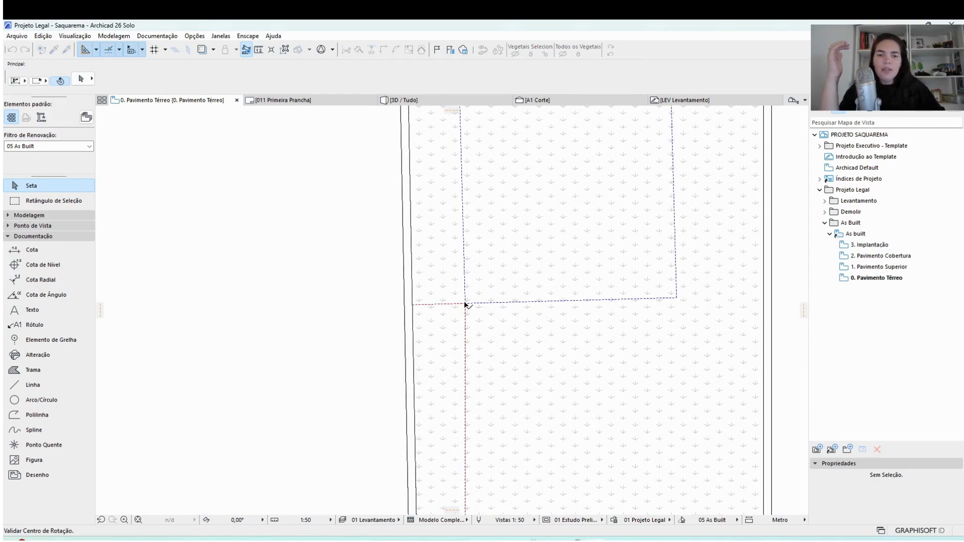
{"action": "left_click", "coordinate": [465, 304]}
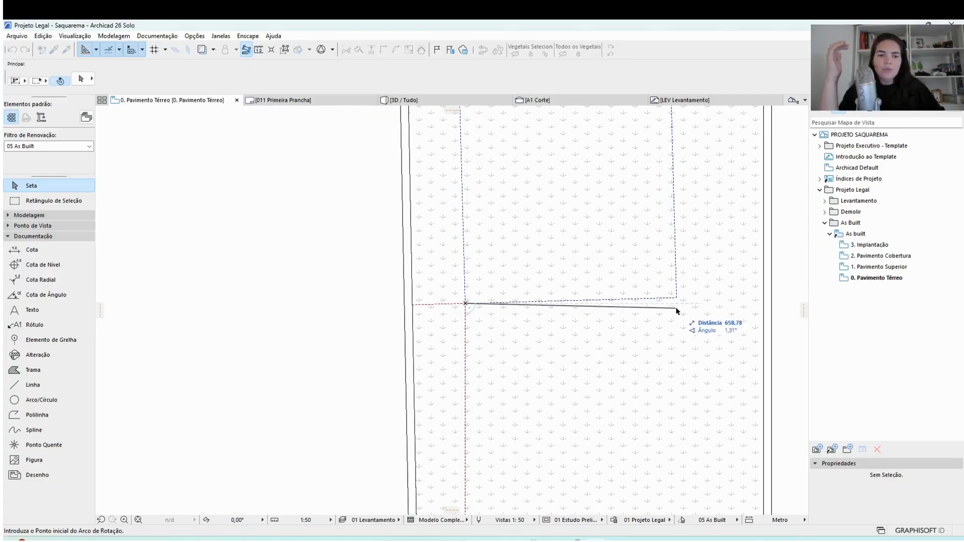
{"action": "key", "text": "Escape"}
Step: Place a horizontal guide line through the rectangle's lower-left corner and rotate the view orientation 1,55° about it until the rectangle's lower edge is horizontal
{"action": "left_click_drag", "start_coordinate": [453, 110], "coordinate": [466, 199]}
{"action": "left_click_drag", "start_coordinate": [471, 301], "coordinate": [467, 303]}
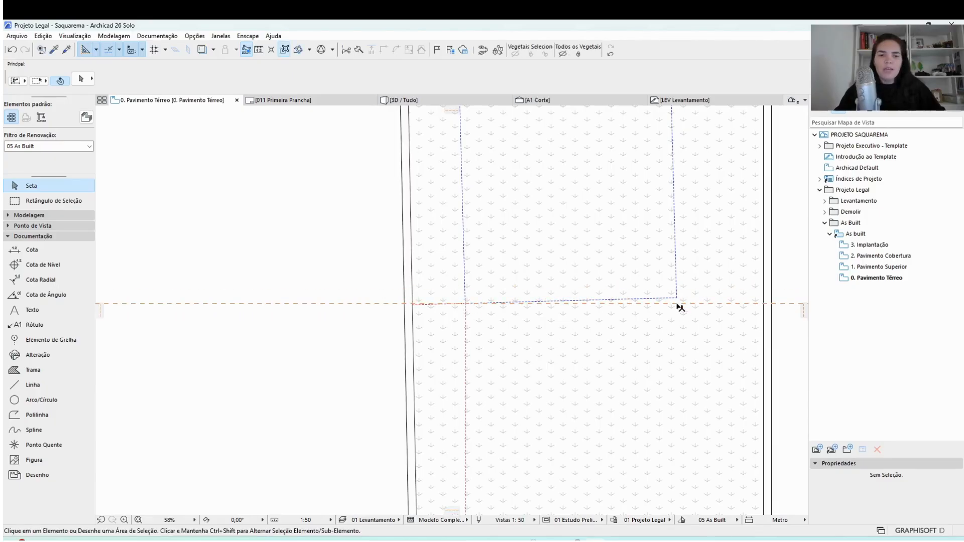
{"action": "left_click", "coordinate": [207, 522]}
{"action": "left_click", "coordinate": [466, 303]}
{"action": "scroll", "coordinate": [680, 291], "scroll_direction": "up", "scroll_amount": 3}
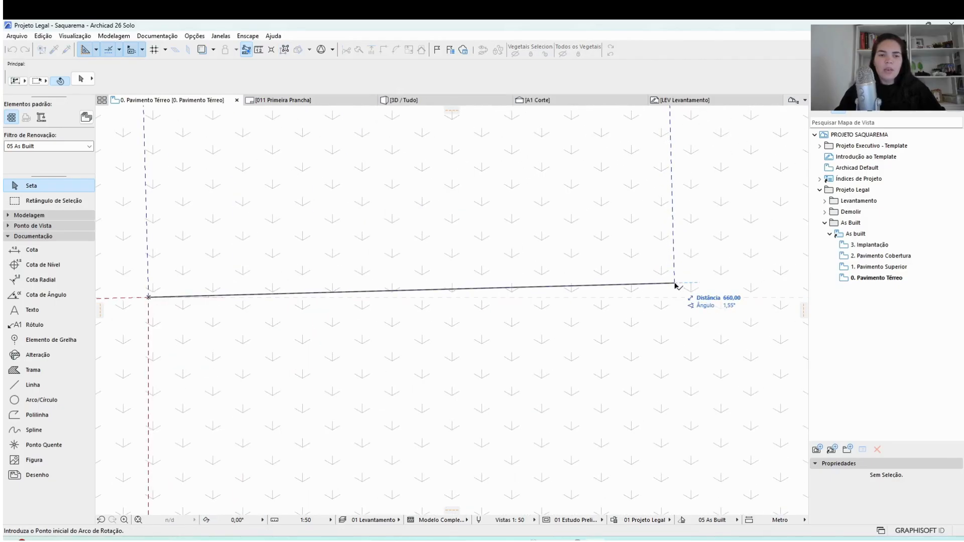
{"action": "left_click", "coordinate": [674, 284]}
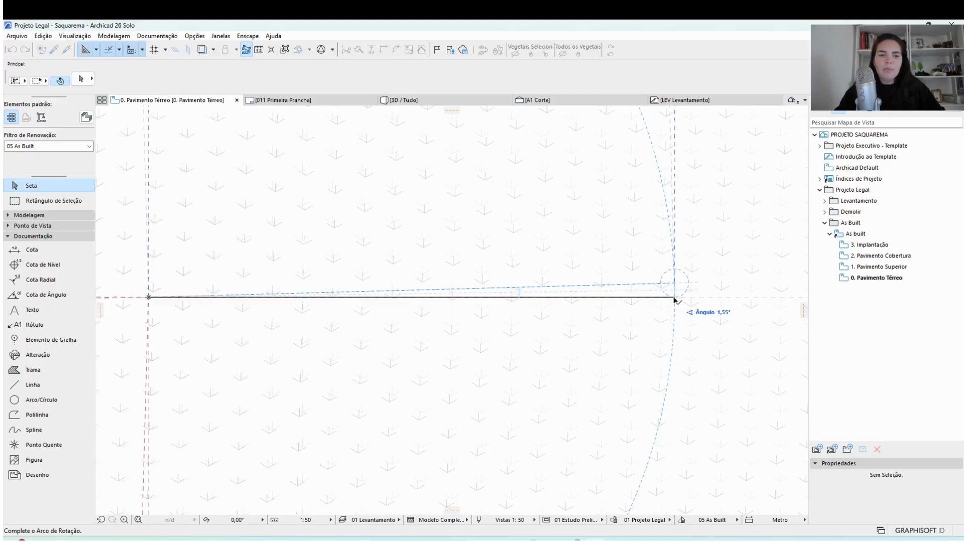
{"action": "left_click", "coordinate": [674, 298]}
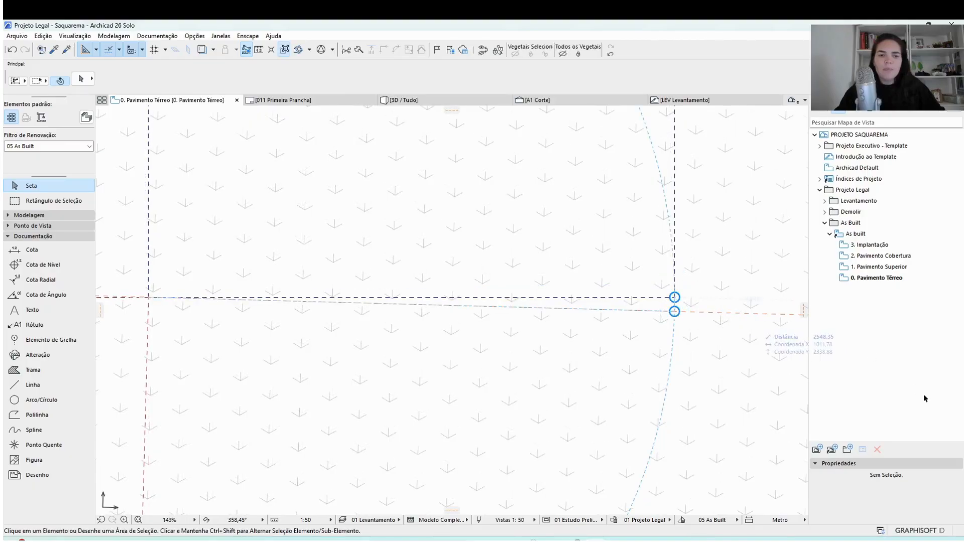
Step: Remove the guide line that crosses the rectangle's lower-left corner
{"action": "scroll", "coordinate": [583, 338], "scroll_direction": "down", "scroll_amount": 4}
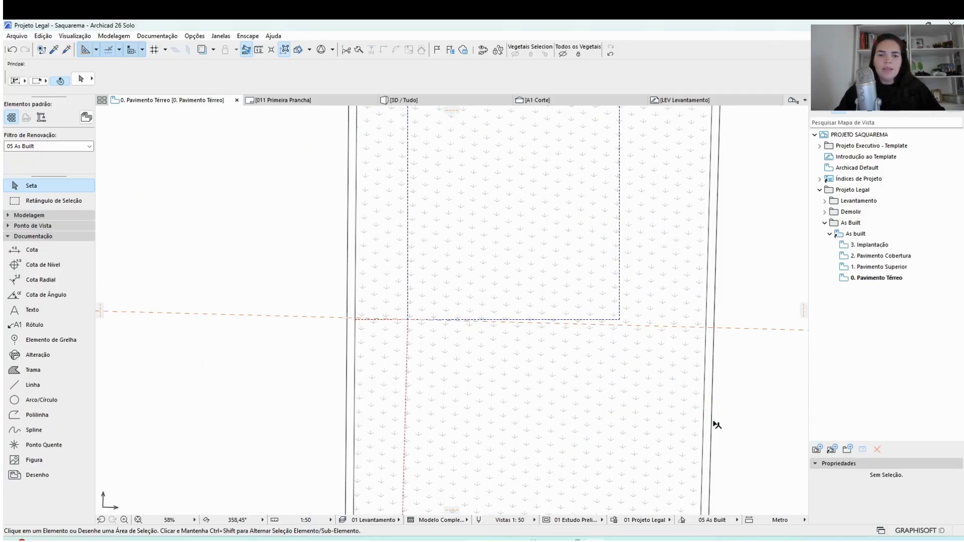
{"action": "scroll", "coordinate": [714, 409], "scroll_direction": "down", "scroll_amount": 4}
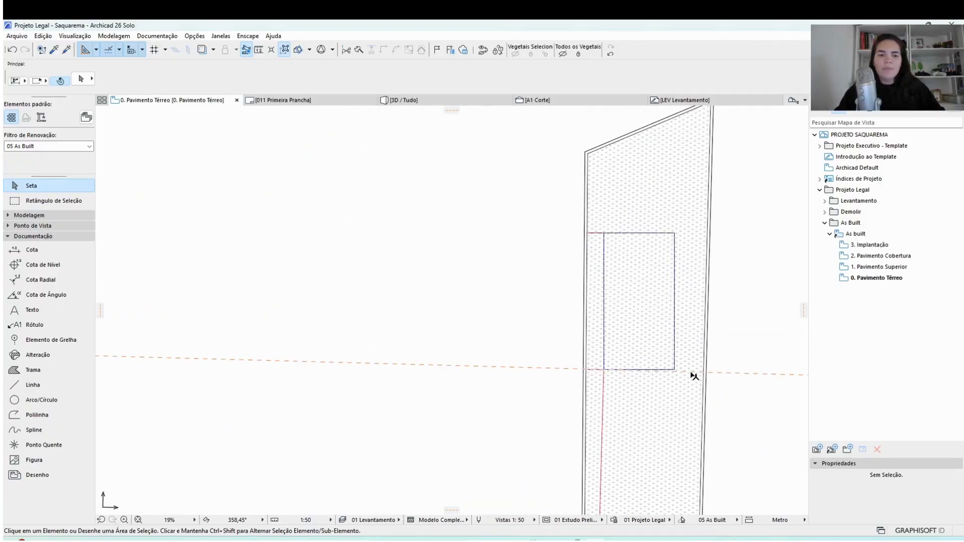
{"action": "left_click_drag", "start_coordinate": [665, 372], "coordinate": [451, 112]}
{"action": "scroll", "coordinate": [622, 368], "scroll_direction": "up", "scroll_amount": 2}
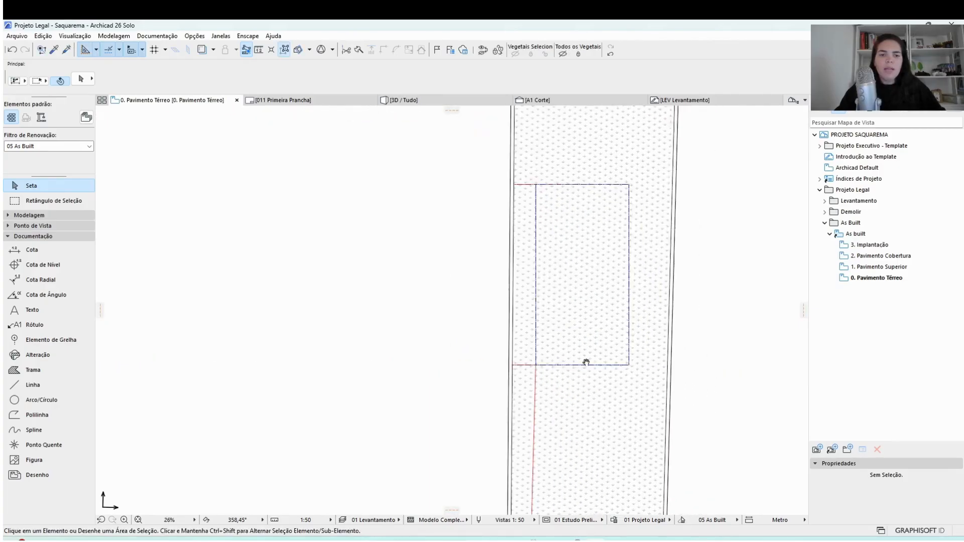
{"action": "left_click", "coordinate": [500, 357]}
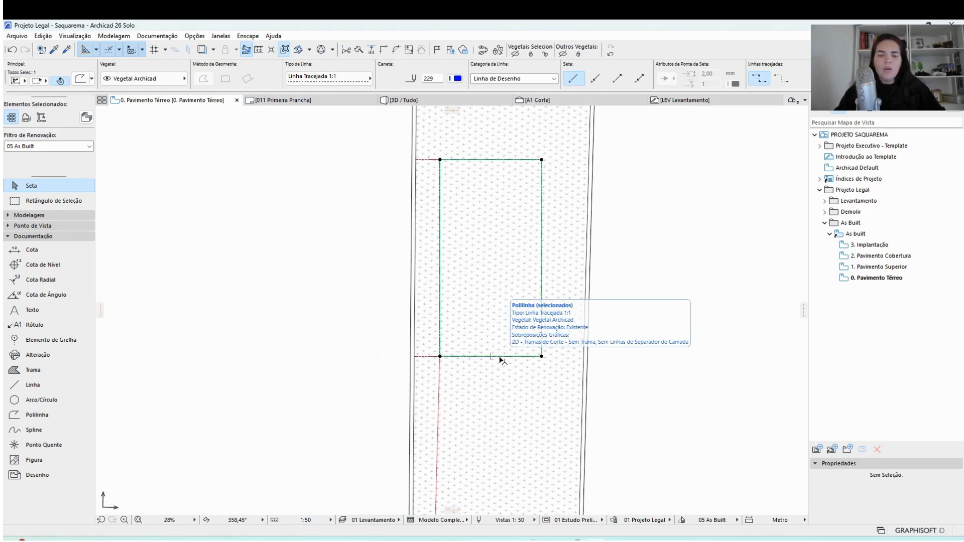
{"action": "scroll", "coordinate": [646, 304], "scroll_direction": "down", "scroll_amount": 3}
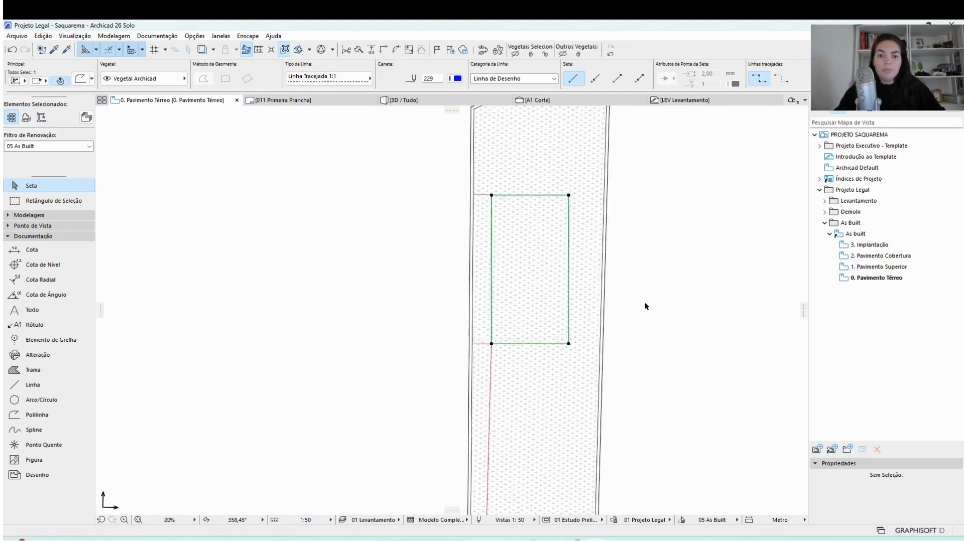
{"action": "scroll", "coordinate": [628, 326], "scroll_direction": "up", "scroll_amount": 2}
{"action": "key", "text": "Escape"}
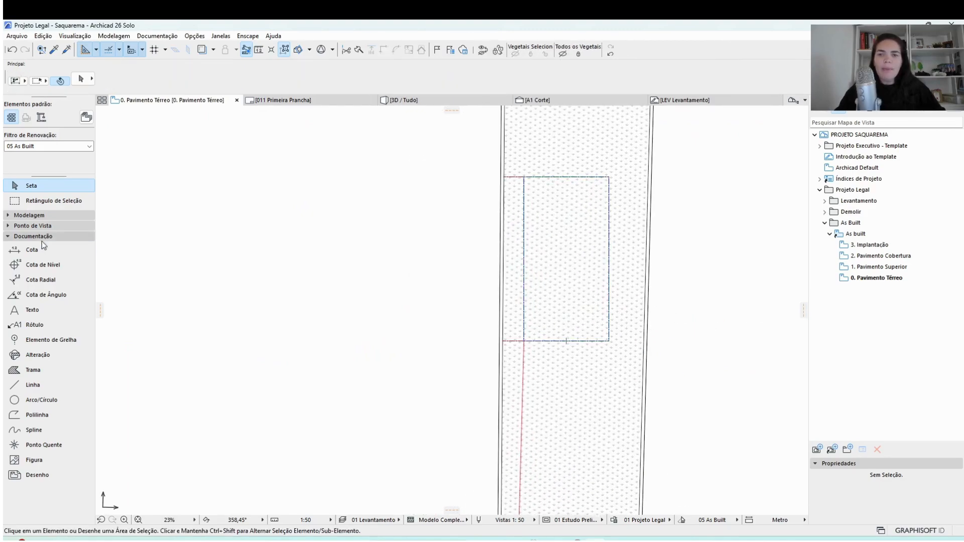
Step: Start the Wall tool and try a first wall point at the reference outline's upper-left corner
{"action": "left_click", "coordinate": [29, 215]}
{"action": "left_click", "coordinate": [34, 228]}
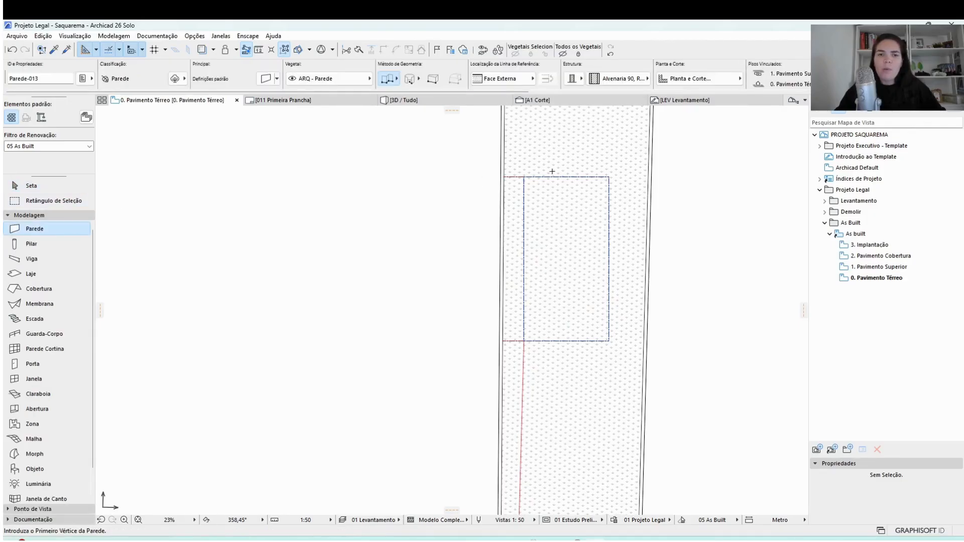
{"action": "scroll", "coordinate": [552, 173], "scroll_direction": "up", "scroll_amount": 3}
{"action": "left_click", "coordinate": [482, 184]}
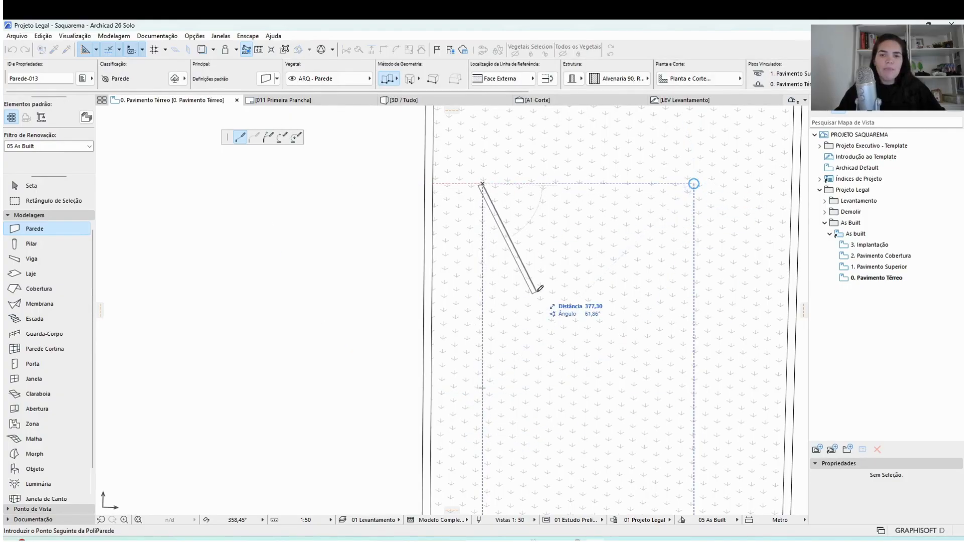
{"action": "key", "text": "Escape"}
{"action": "scroll", "coordinate": [577, 311], "scroll_direction": "down", "scroll_amount": 2}
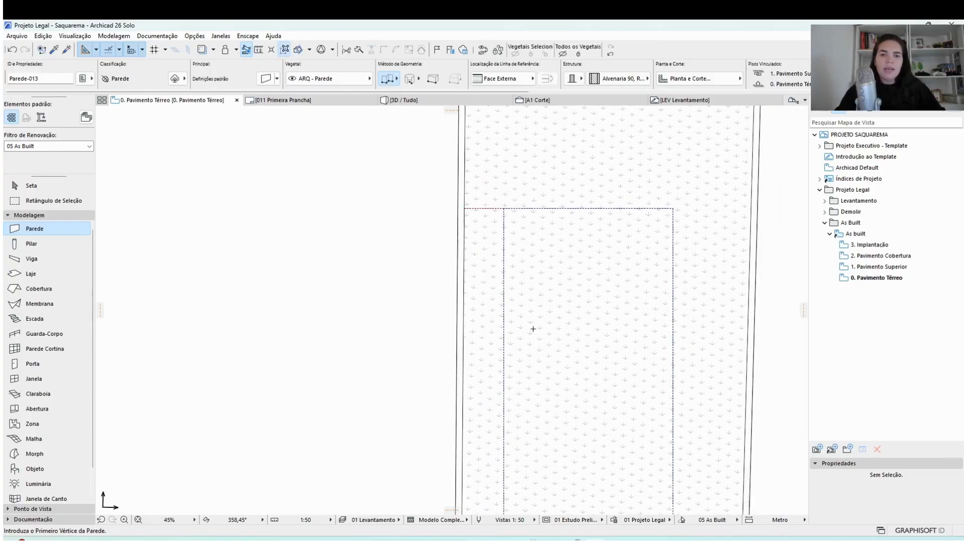
Step: Switch the view orientation to 0,00° to compare the outline's tilt with the lot, and restore it to 358,45°
{"action": "left_click", "coordinate": [262, 520]}
{"action": "left_click", "coordinate": [284, 480]}
{"action": "scroll", "coordinate": [641, 435], "scroll_direction": "down", "scroll_amount": 3}
{"action": "middle_click_drag", "start_coordinate": [641, 435], "coordinate": [646, 318]}
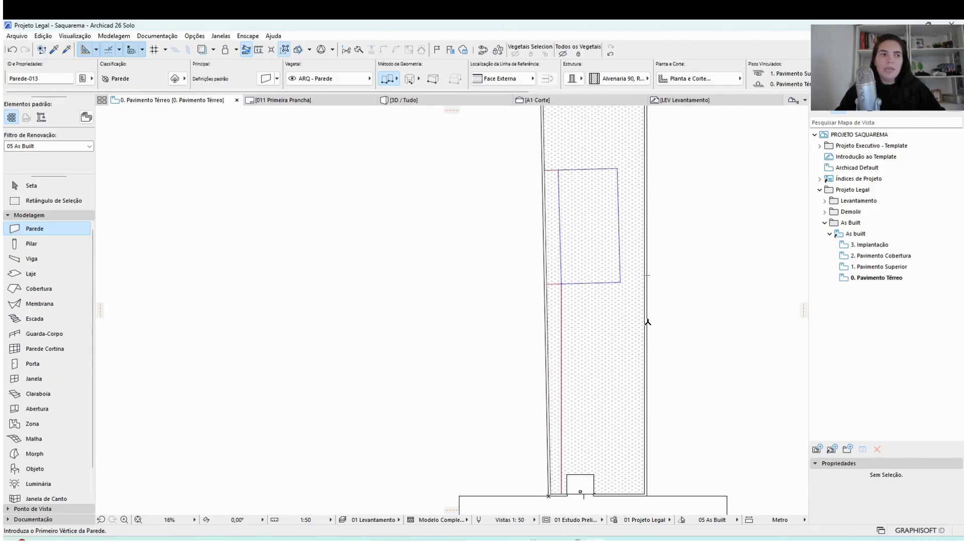
{"action": "scroll", "coordinate": [648, 322], "scroll_direction": "up", "scroll_amount": 3}
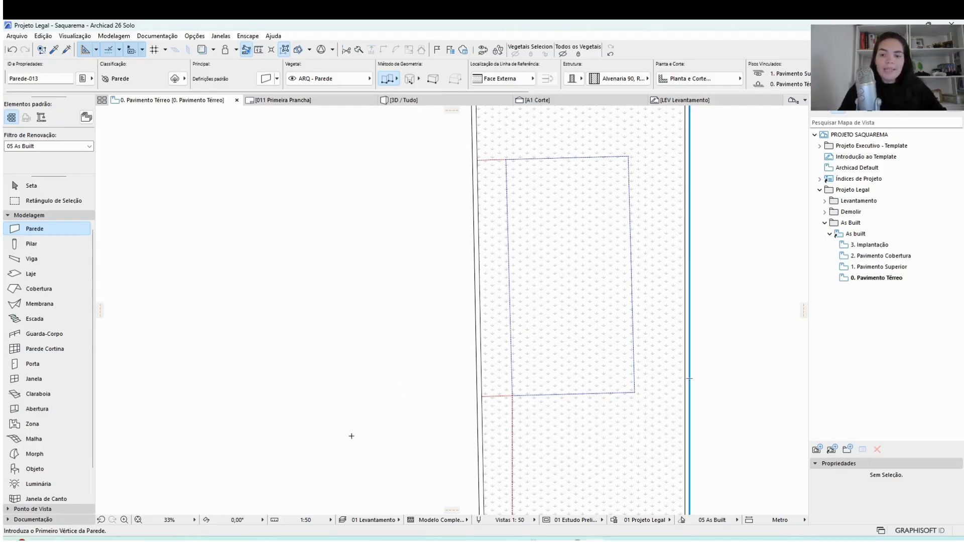
{"action": "left_click", "coordinate": [249, 522]}
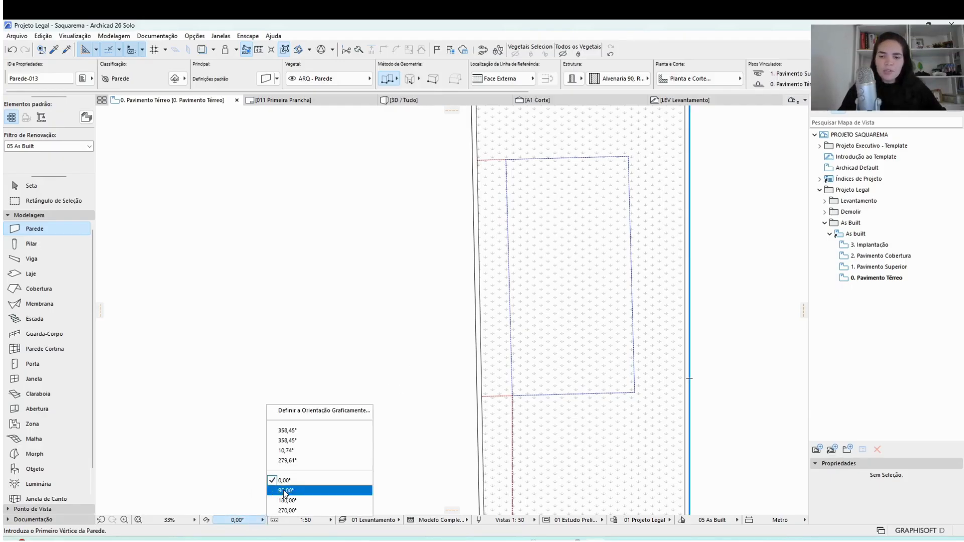
{"action": "left_click", "coordinate": [315, 431]}
Step: Begin the wall chain at the outline's upper-left corner and try running the upper wall to the upper-right corner, removing that endpoint
{"action": "scroll", "coordinate": [538, 166], "scroll_direction": "up", "scroll_amount": 5}
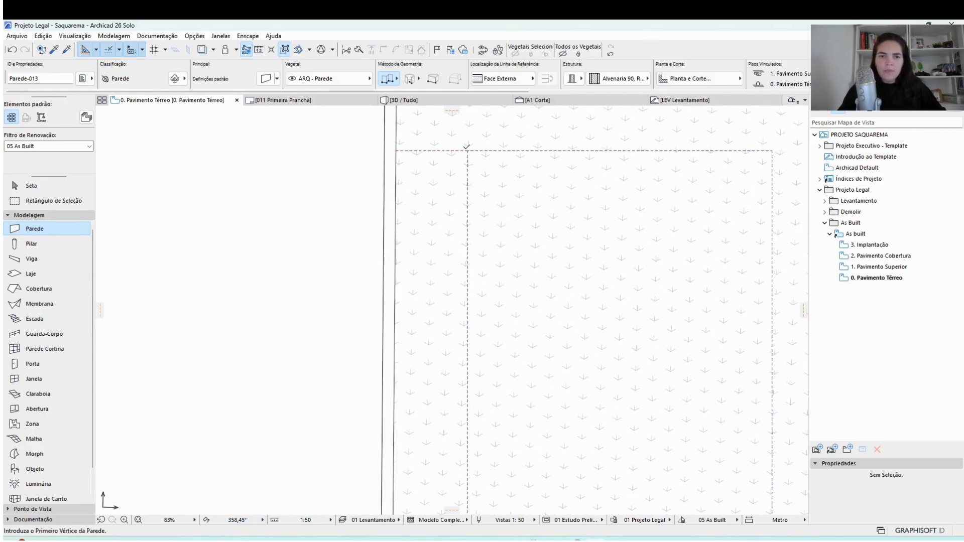
{"action": "left_click", "coordinate": [466, 147]}
{"action": "key", "text": "Escape"}
{"action": "left_click", "coordinate": [467, 150]}
{"action": "left_click", "coordinate": [771, 151]}
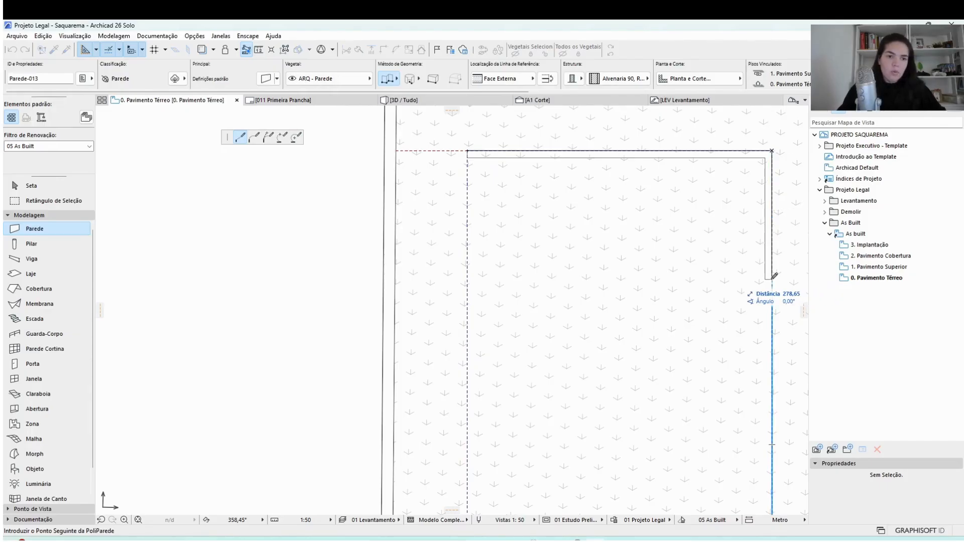
{"action": "middle_click_drag", "start_coordinate": [773, 276], "coordinate": [567, 270]}
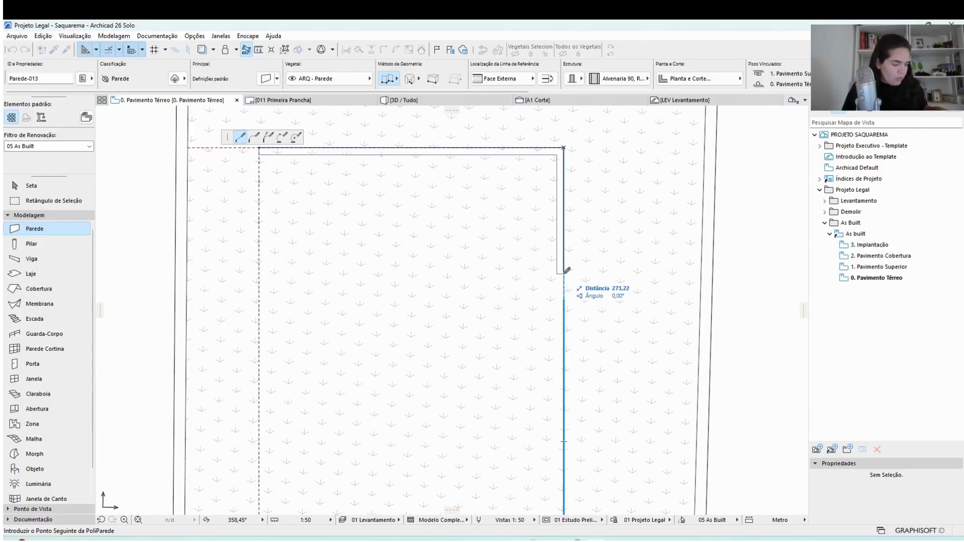
{"action": "key", "text": "BackSpace"}
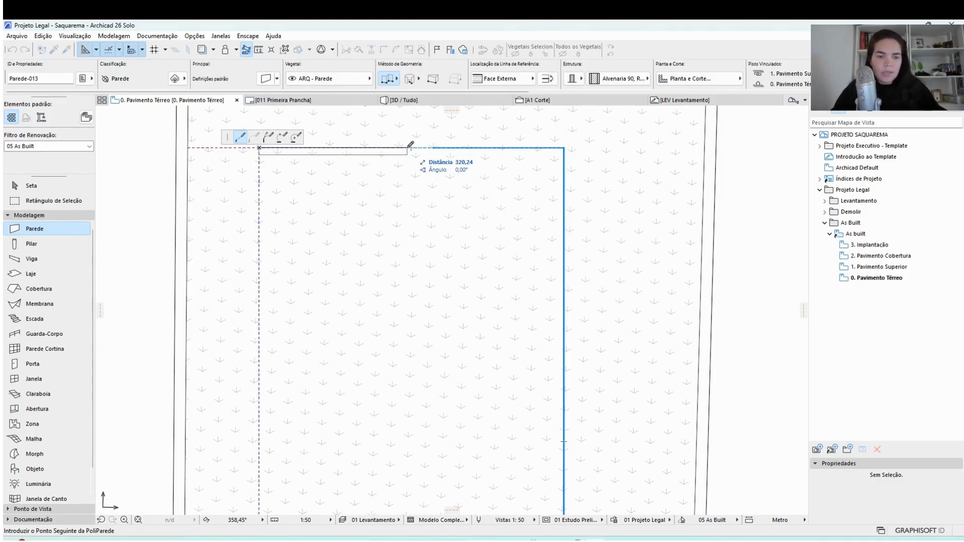
Step: Close the upper-left room's wall loop, about half the outline's width and 450 deep, back at the outline's upper-left corner
{"action": "left_click", "coordinate": [413, 145]}
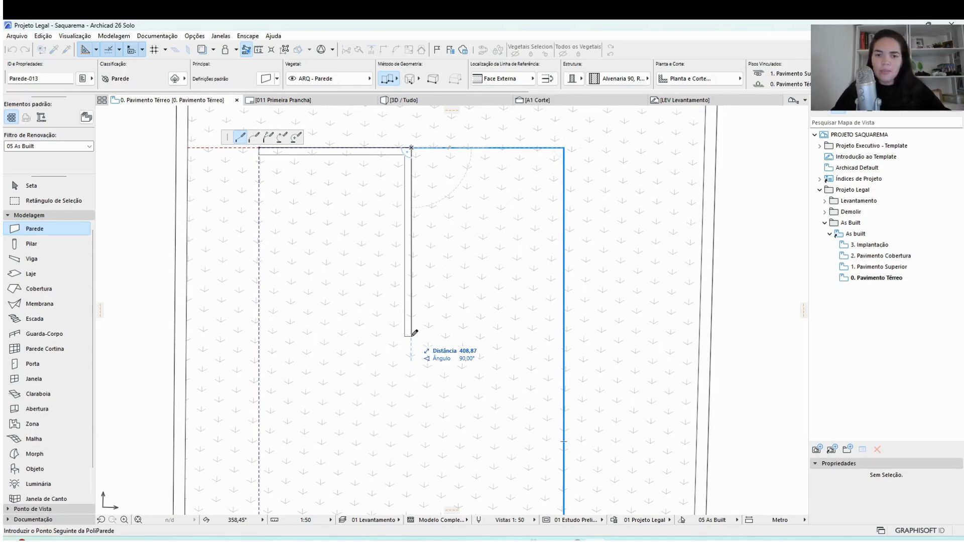
{"action": "type", "text": "450"}
{"action": "key", "text": "Return"}
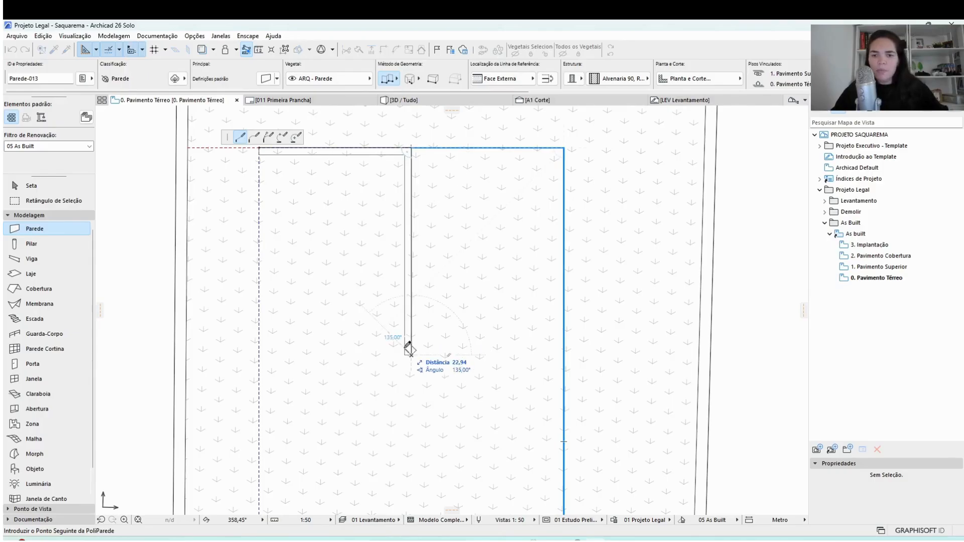
{"action": "left_click", "coordinate": [259, 354]}
{"action": "left_click", "coordinate": [260, 148]}
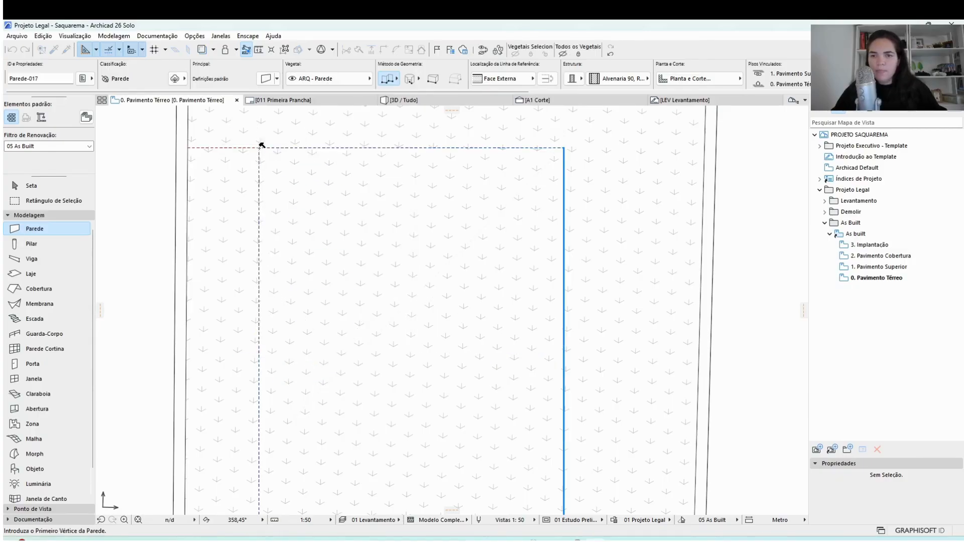
Step: Model the upper-right room's walls along the outline, 340 down its right side and back to the first room's wall
{"action": "left_click", "coordinate": [411, 147]}
{"action": "left_click", "coordinate": [563, 148]}
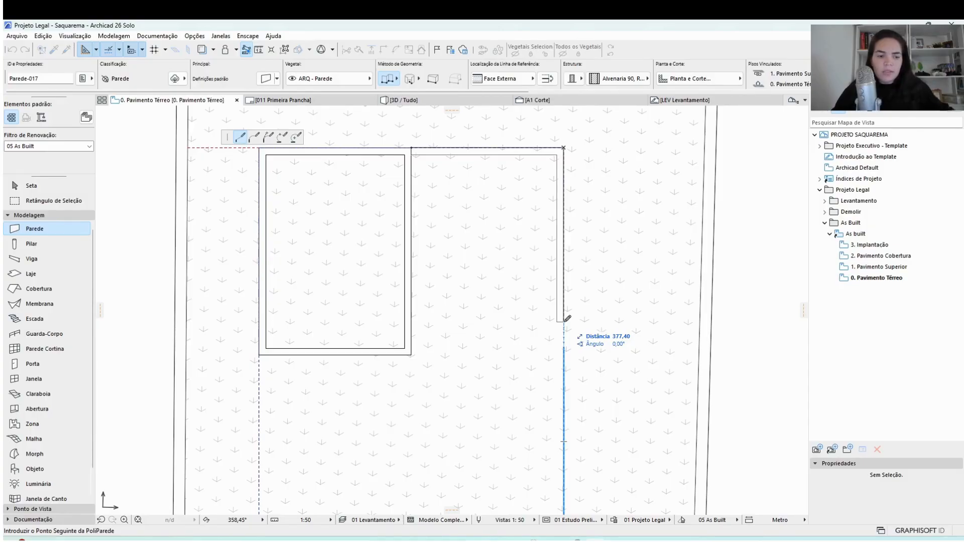
{"action": "type", "text": "340"}
{"action": "key", "text": "Return"}
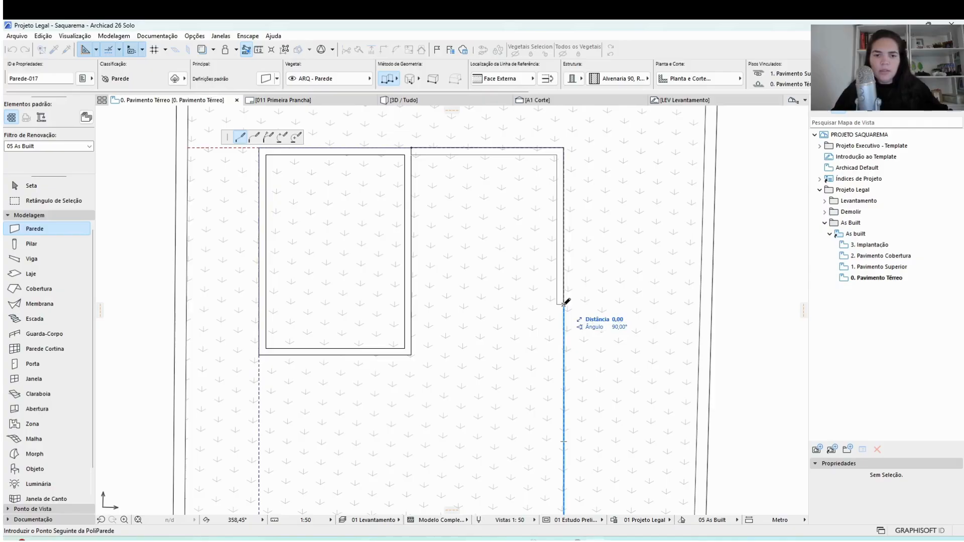
{"action": "left_click", "coordinate": [414, 303]}
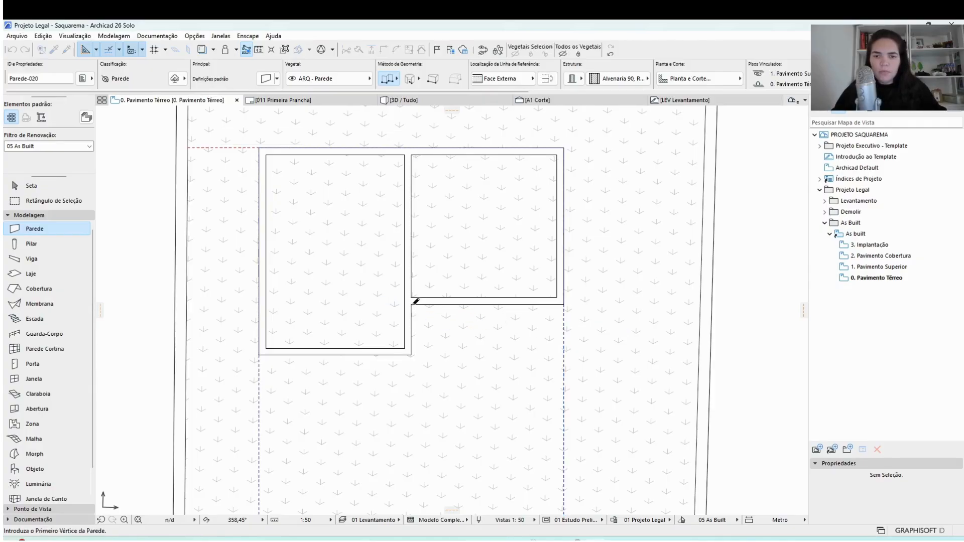
Step: Run a wall about 155 down the outline's right side from the upper-right room's lower corner, discarding a skewed next segment
{"action": "left_click", "coordinate": [564, 304]}
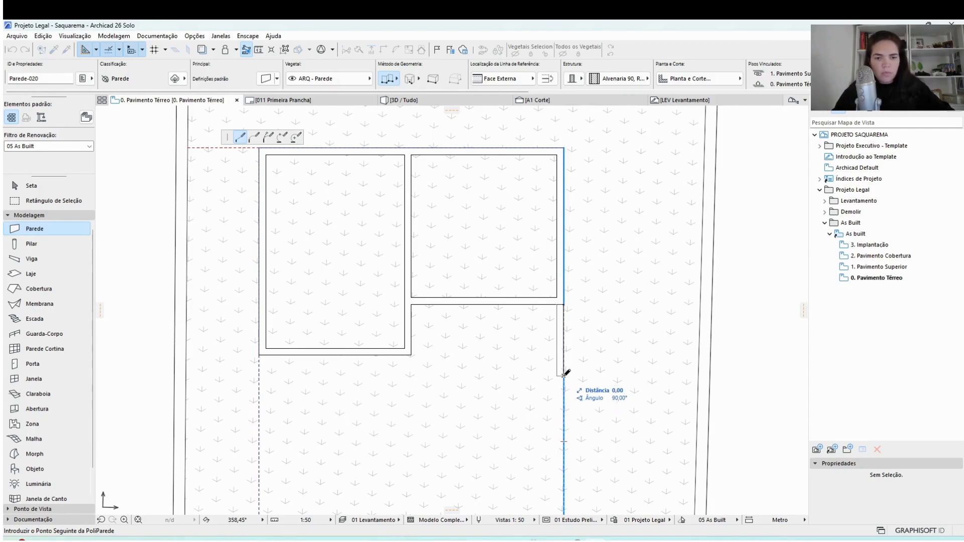
{"action": "left_click", "coordinate": [563, 376]}
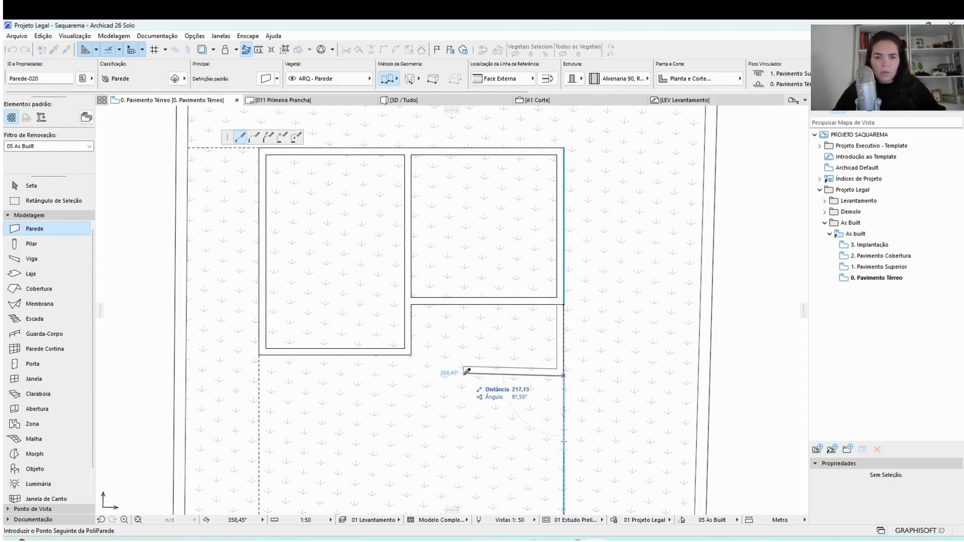
{"action": "left_click", "coordinate": [465, 371]}
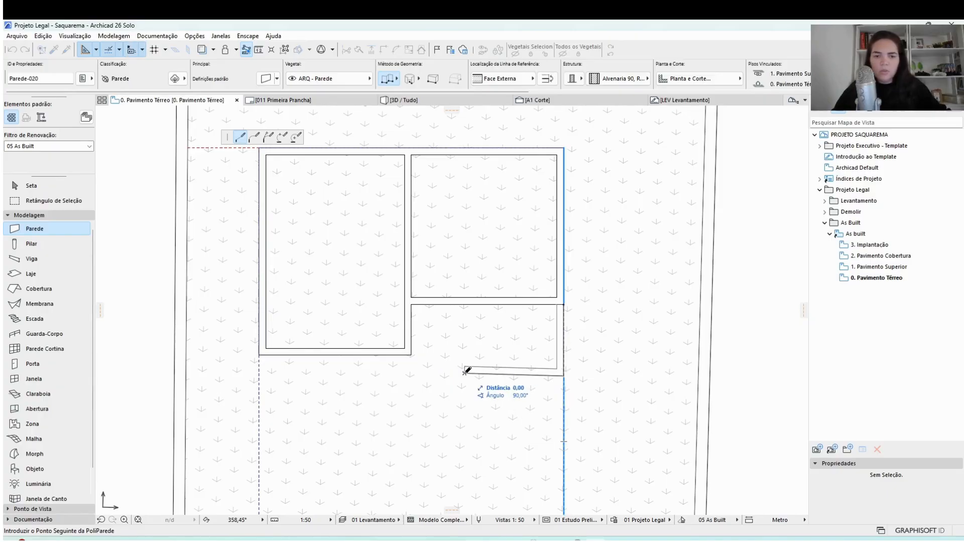
{"action": "scroll", "coordinate": [465, 371], "scroll_direction": "up", "scroll_amount": 3}
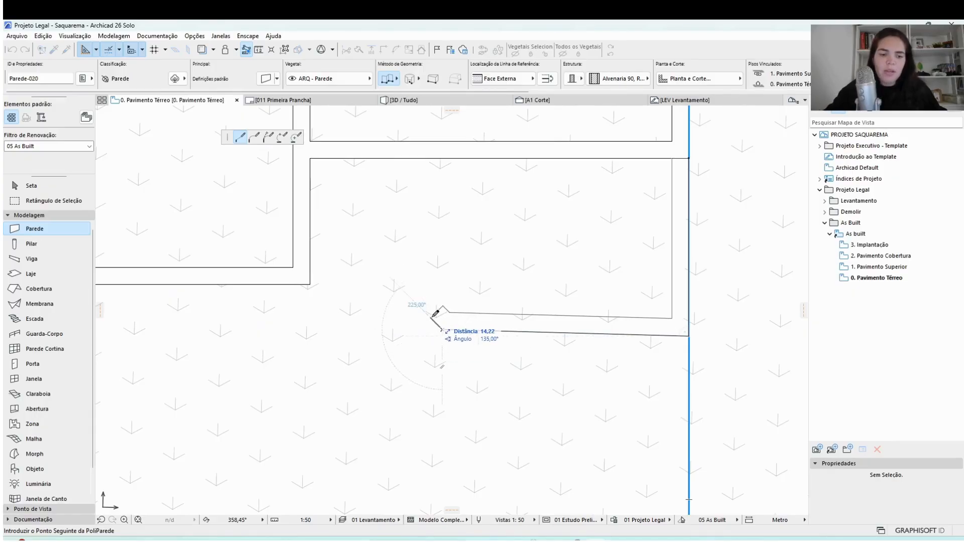
{"action": "key", "text": "BackSpace"}
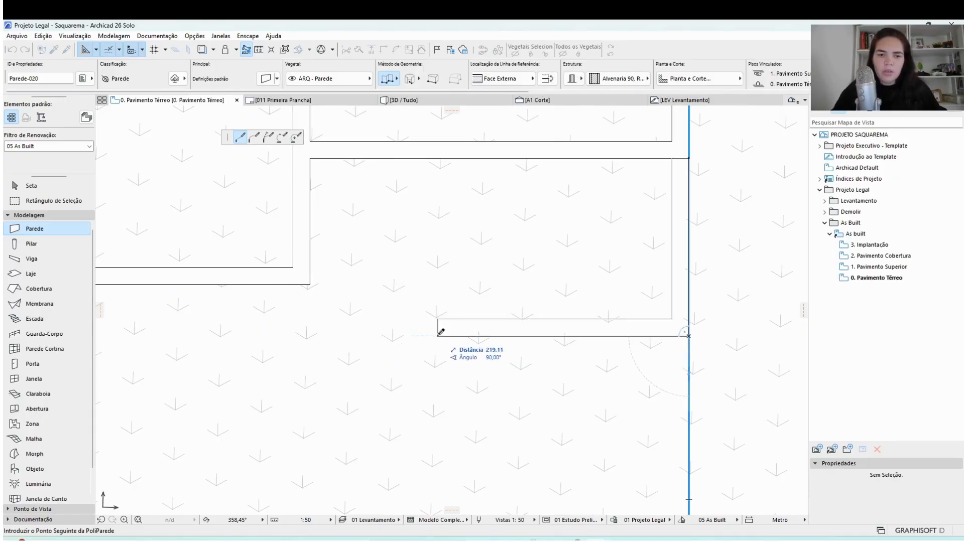
Step: Run the small room's lower wall 215 leftward and close its left wall up against the upper-right room's lower wall
{"action": "scroll", "coordinate": [441, 332], "scroll_direction": "down", "scroll_amount": 3}
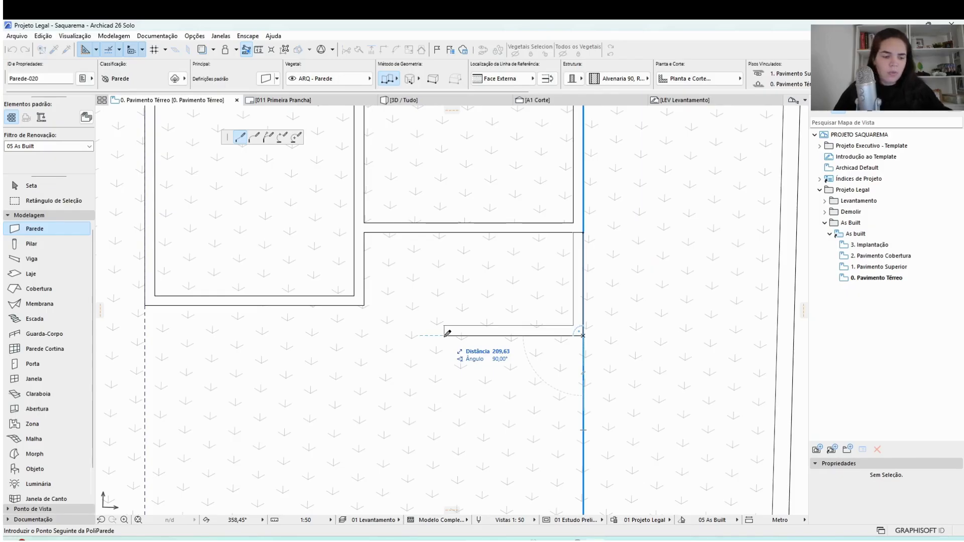
{"action": "type", "text": "215"}
{"action": "key", "text": "Return"}
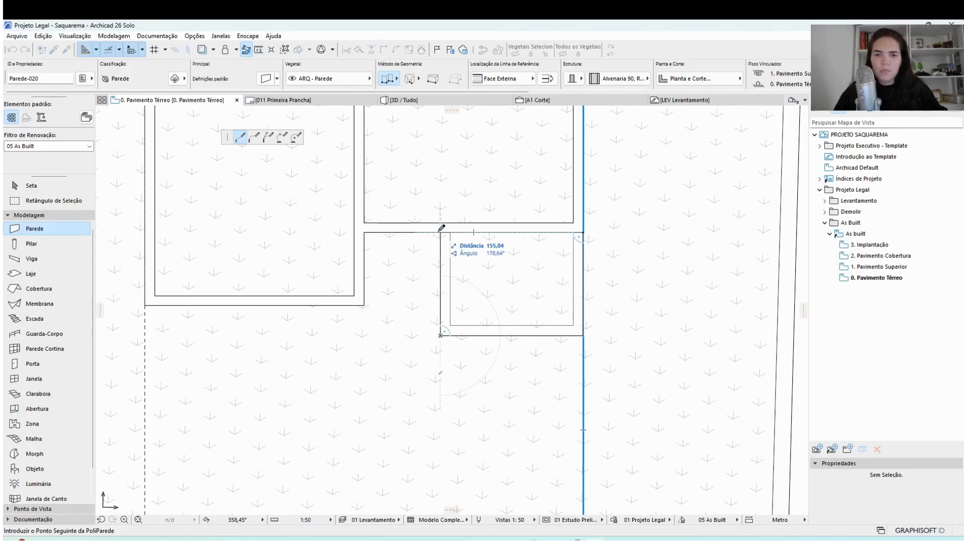
{"action": "scroll", "coordinate": [453, 244], "scroll_direction": "up", "scroll_amount": 4}
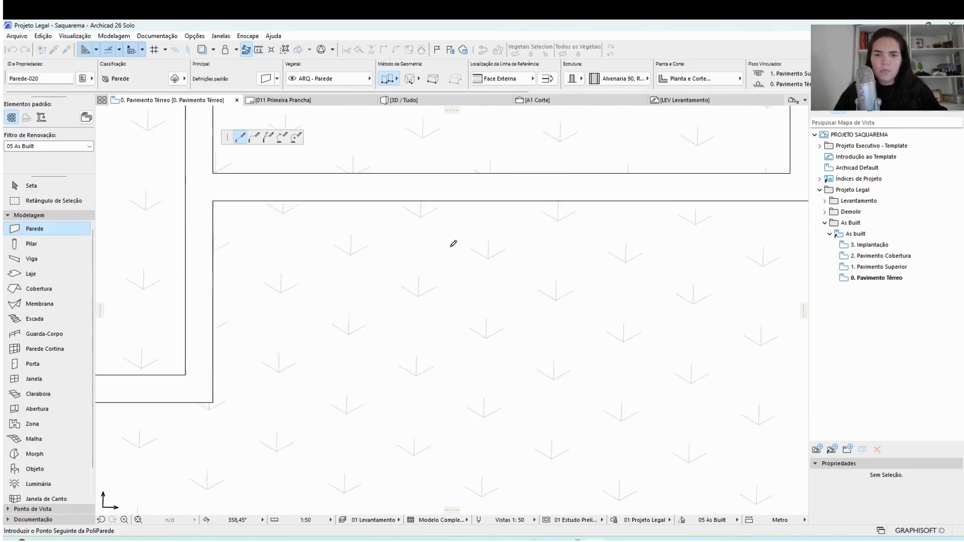
{"action": "double_click", "coordinate": [422, 195]}
{"action": "scroll", "coordinate": [498, 196], "scroll_direction": "down", "scroll_amount": 4}
{"action": "key", "text": "Escape"}
Step: Place a vertical guide line on the small room's left inner face and a horizontal one along its lower outer edge
{"action": "left_click_drag", "start_coordinate": [803, 310], "coordinate": [599, 283]}
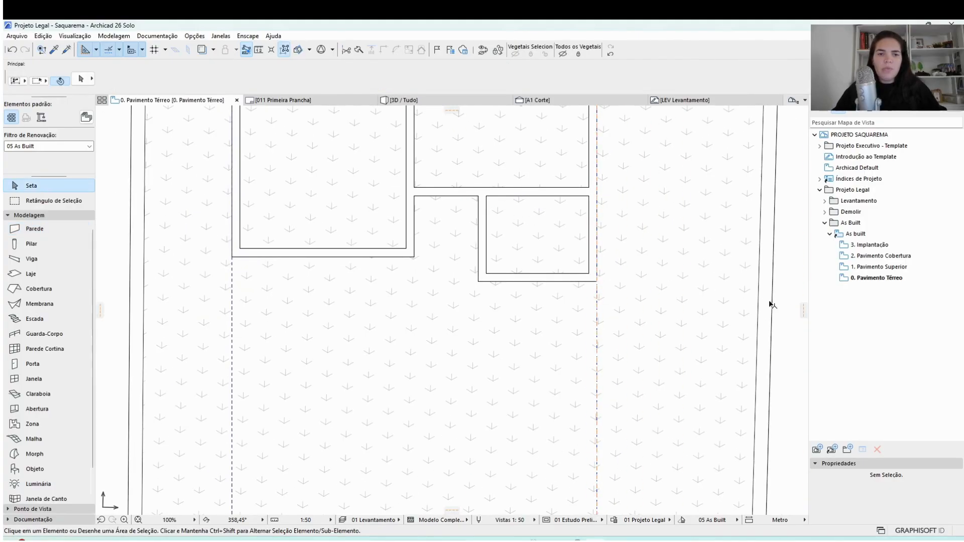
{"action": "left_click_drag", "start_coordinate": [595, 242], "coordinate": [486, 275]}
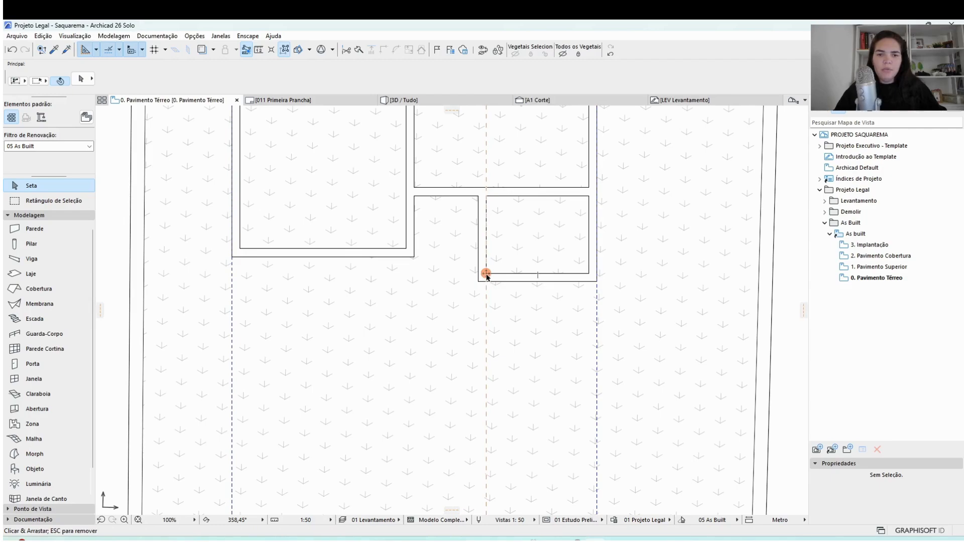
{"action": "left_click_drag", "start_coordinate": [450, 109], "coordinate": [431, 197]}
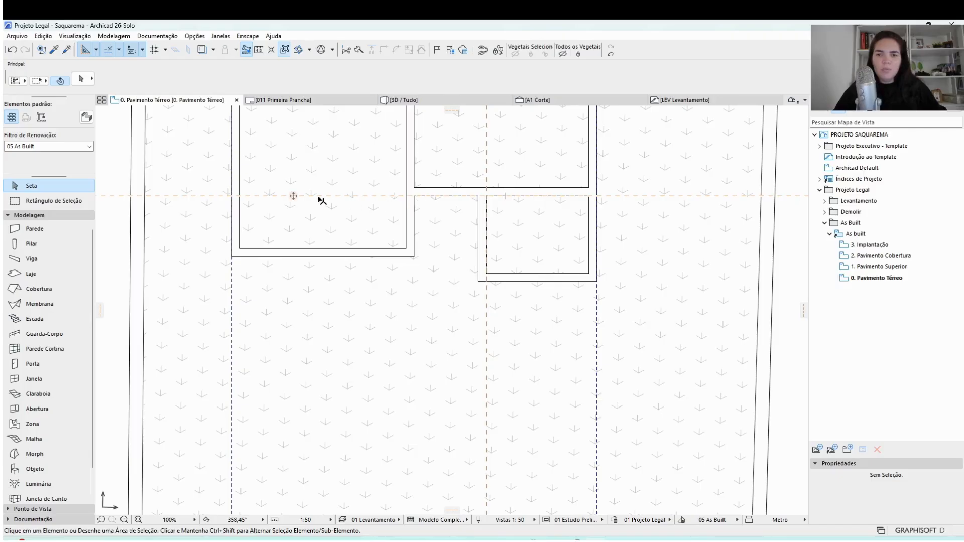
{"action": "left_click_drag", "start_coordinate": [293, 196], "coordinate": [525, 280]}
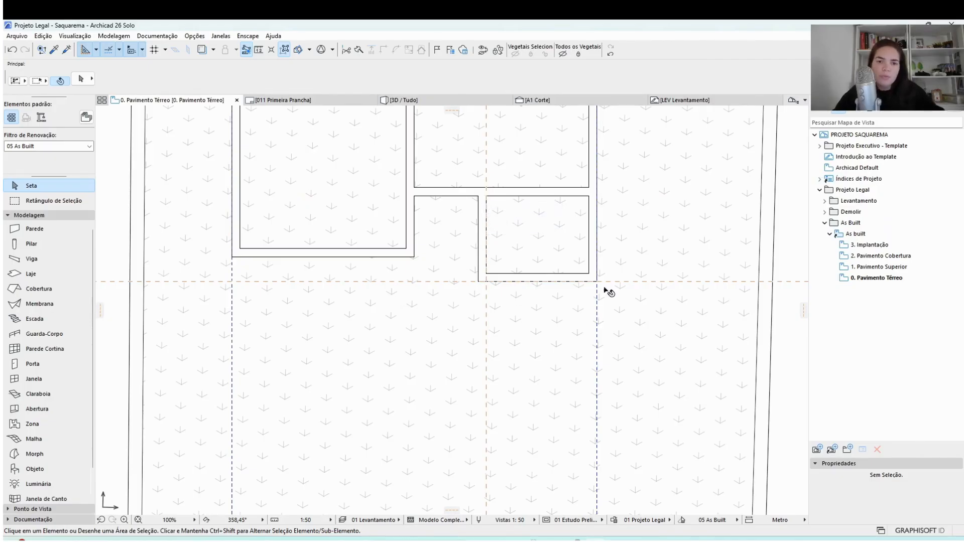
Step: Run a wall 315 down the outline's right side from the small room's lower-right corner
{"action": "key", "text": "w"}
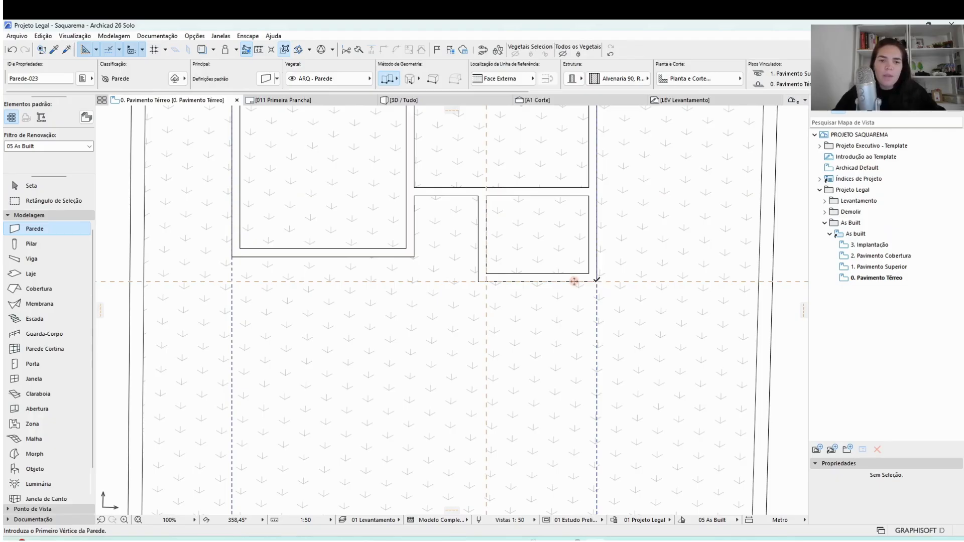
{"action": "left_click", "coordinate": [596, 281]}
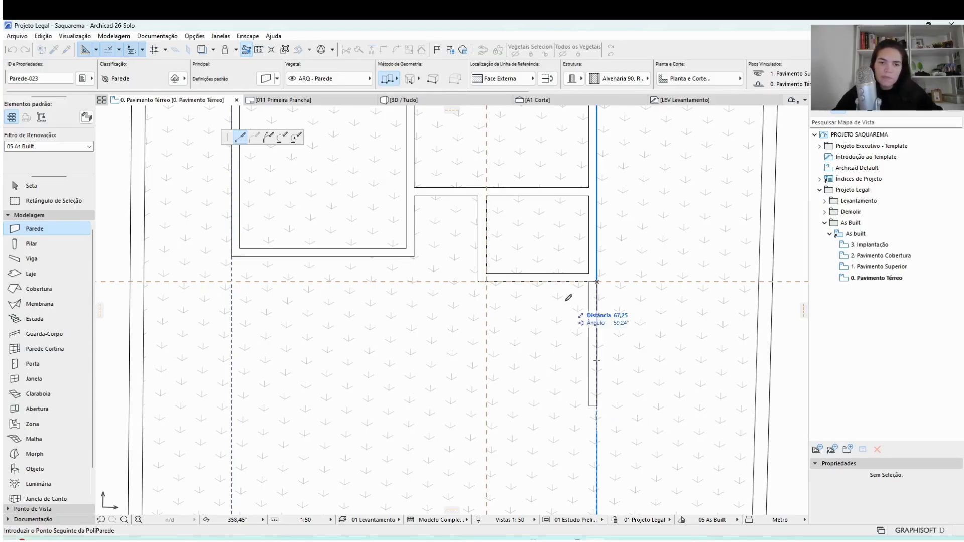
{"action": "scroll", "coordinate": [571, 297], "scroll_direction": "down", "scroll_amount": 3}
{"action": "left_click", "coordinate": [581, 292]}
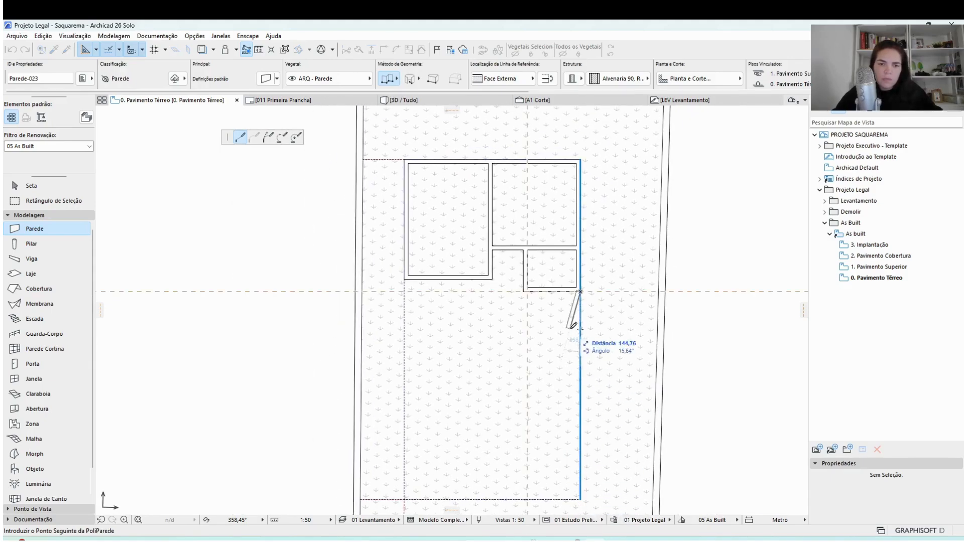
{"action": "type", "text": "315"}
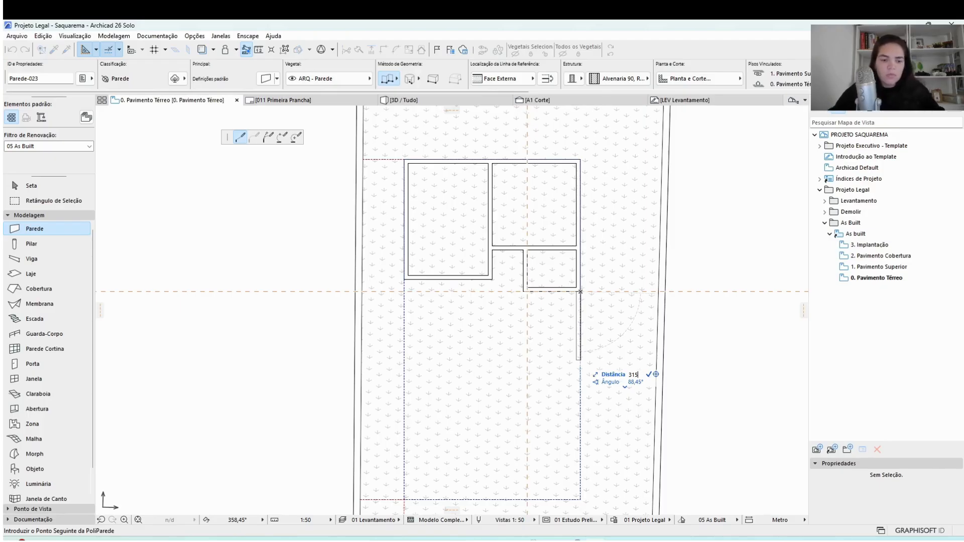
{"action": "left_click", "coordinate": [580, 375]}
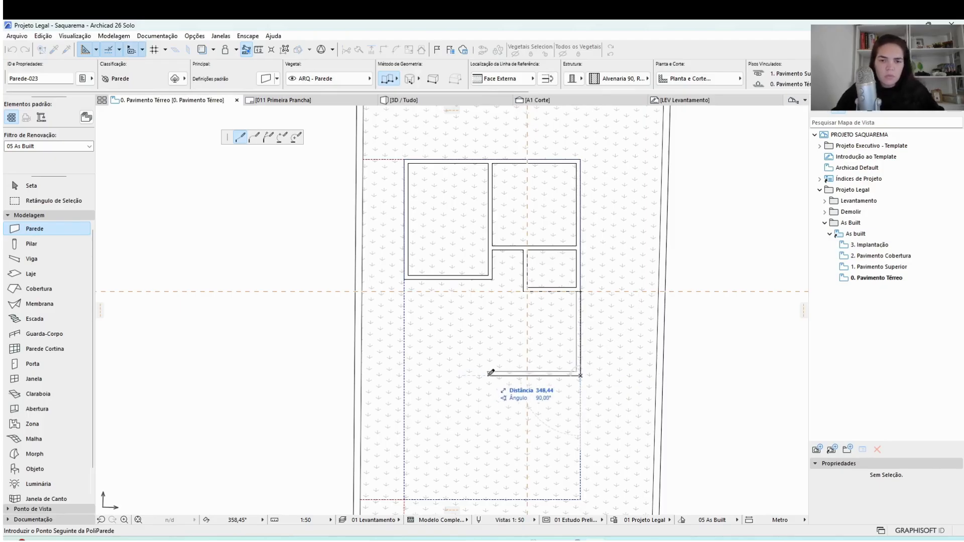
Step: Continue the wall 345 leftward and close it up against the first room's lower-right inner corner
{"action": "scroll", "coordinate": [490, 371], "scroll_direction": "up", "scroll_amount": 4}
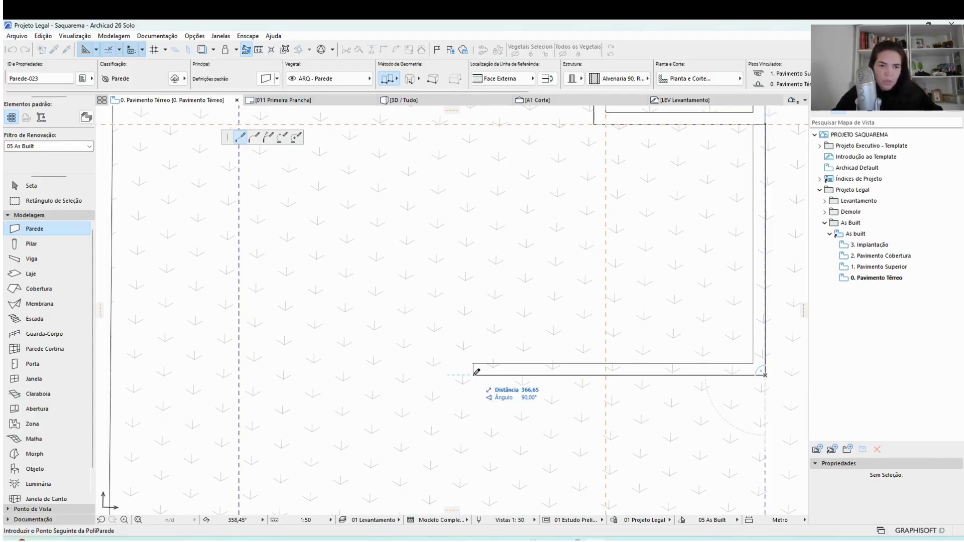
{"action": "type", "text": "345"}
{"action": "key", "text": "Return"}
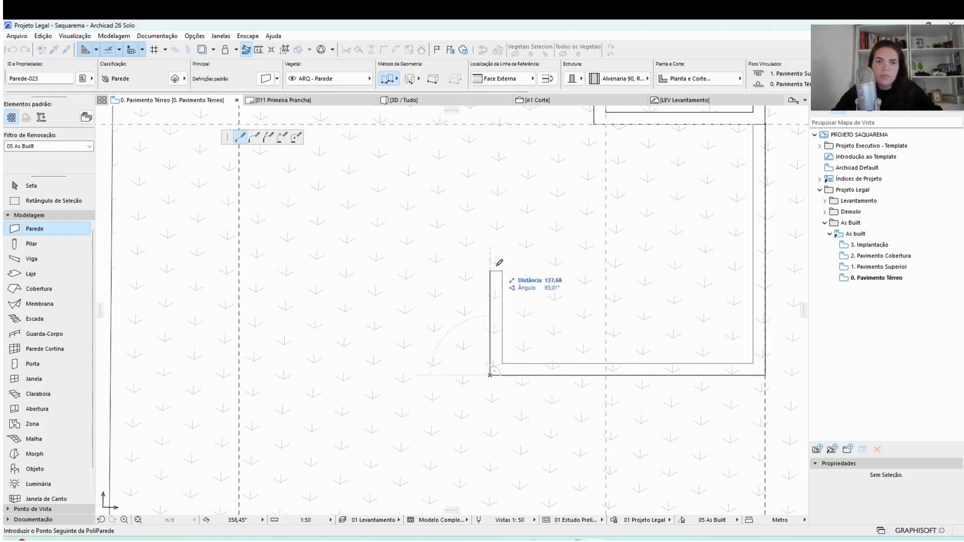
{"action": "scroll", "coordinate": [499, 241], "scroll_direction": "down", "scroll_amount": 1}
{"action": "middle_click_drag", "start_coordinate": [502, 239], "coordinate": [486, 362]}
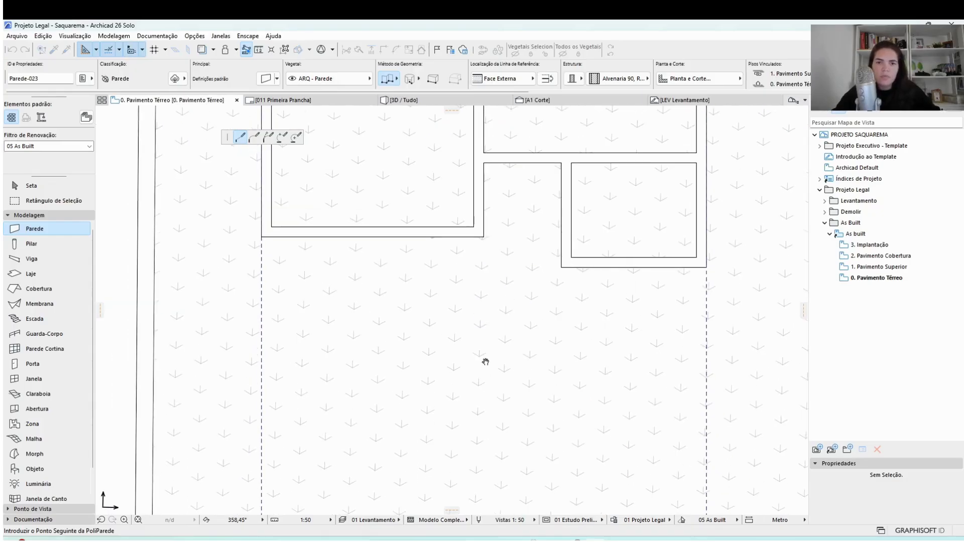
{"action": "double_click", "coordinate": [474, 227]}
Step: Model the second left room's walls, about 465 down the outline's left side, across, and up to the neighbouring room's lower-left corner
{"action": "middle_click_drag", "start_coordinate": [489, 458], "coordinate": [517, 281]}
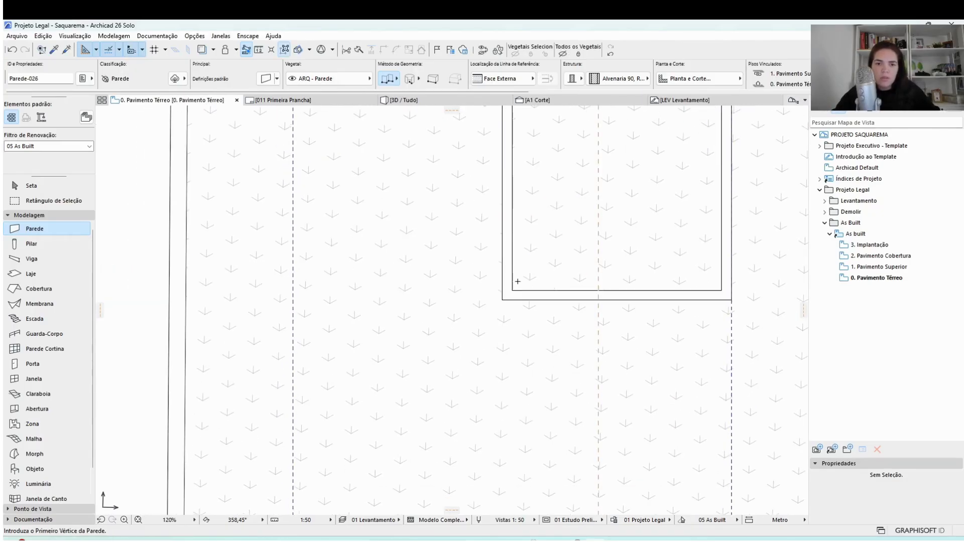
{"action": "scroll", "coordinate": [500, 287], "scroll_direction": "down", "scroll_amount": 1}
{"action": "middle_click_drag", "start_coordinate": [366, 192], "coordinate": [424, 269]}
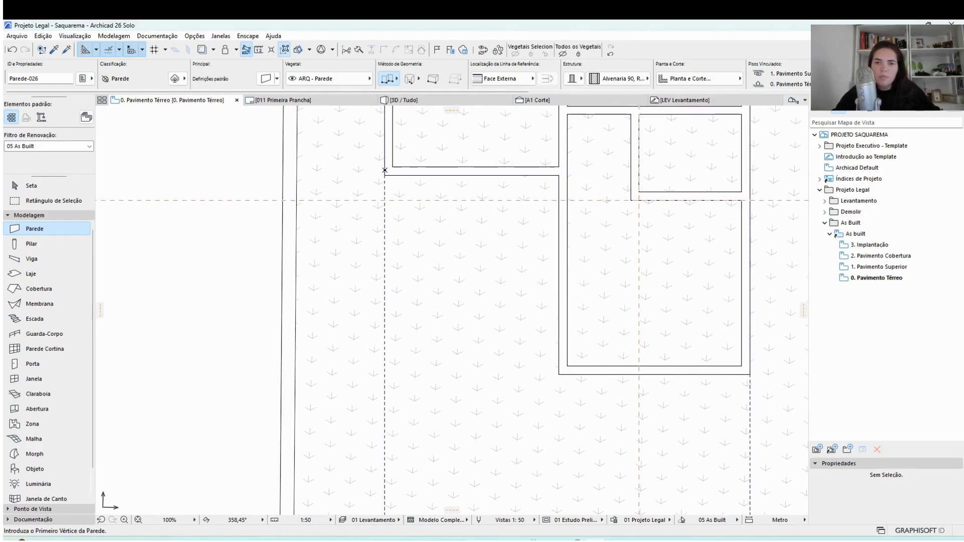
{"action": "left_click", "coordinate": [385, 175]}
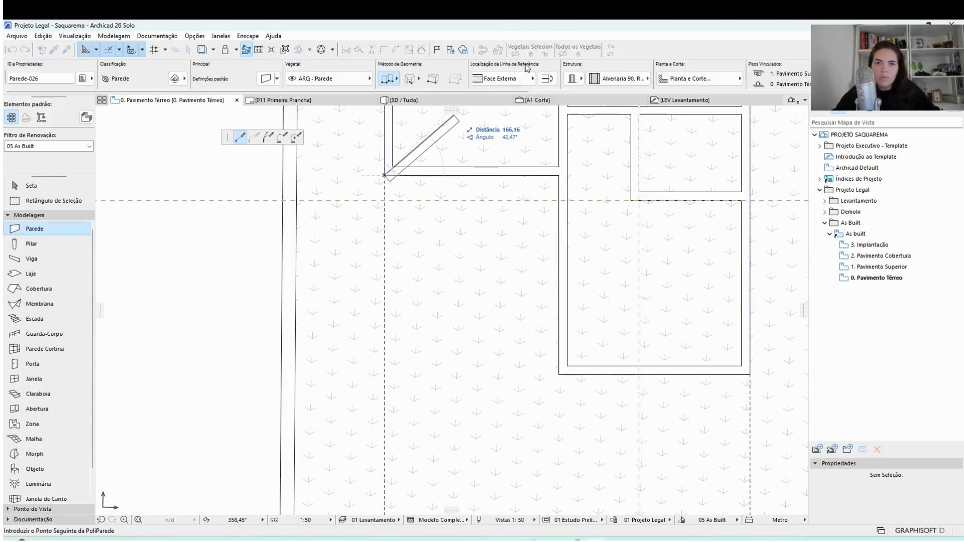
{"action": "left_click", "coordinate": [387, 411]}
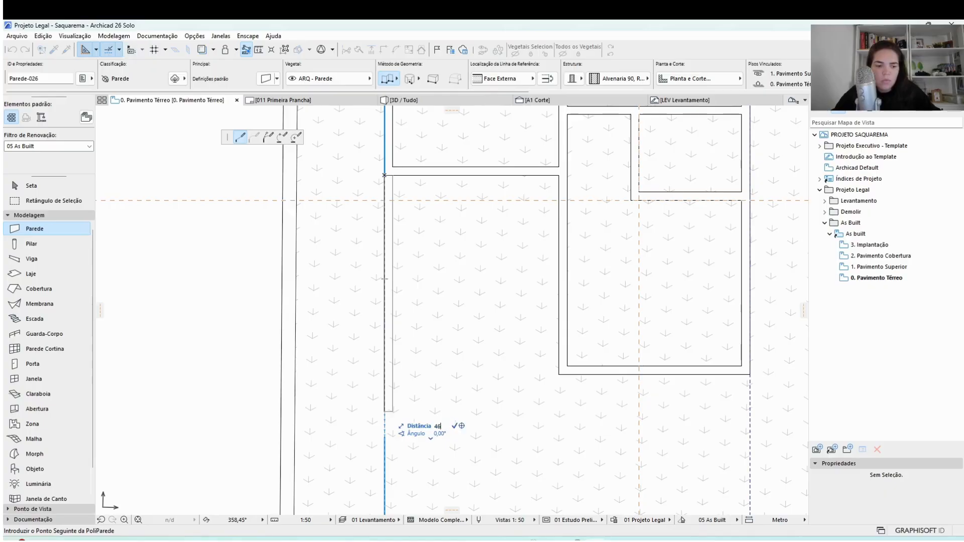
{"action": "left_click", "coordinate": [559, 432]}
{"action": "left_click", "coordinate": [566, 366]}
{"action": "double_click", "coordinate": [571, 362]}
Step: Model the lower-right room's walls, 330 down the outline's right side, leftward, and back up to the left room's lower-right inner corner
{"action": "middle_click_drag", "start_coordinate": [611, 433], "coordinate": [616, 290]}
{"action": "left_click", "coordinate": [754, 232]}
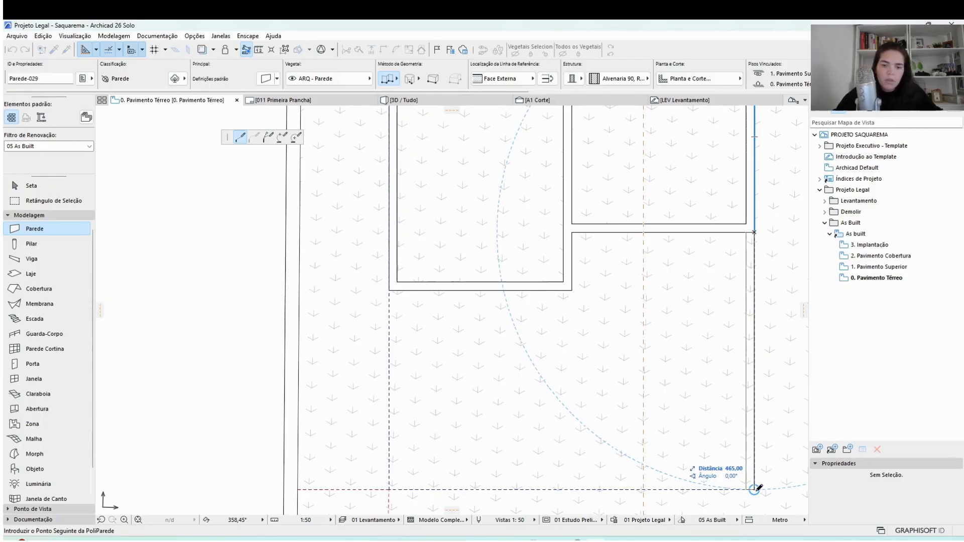
{"action": "type", "text": "y135"}
{"action": "key", "text": "BackSpace"}
{"action": "key", "text": "BackSpace"}
{"action": "key", "text": "BackSpace"}
{"action": "type", "text": "-600"}
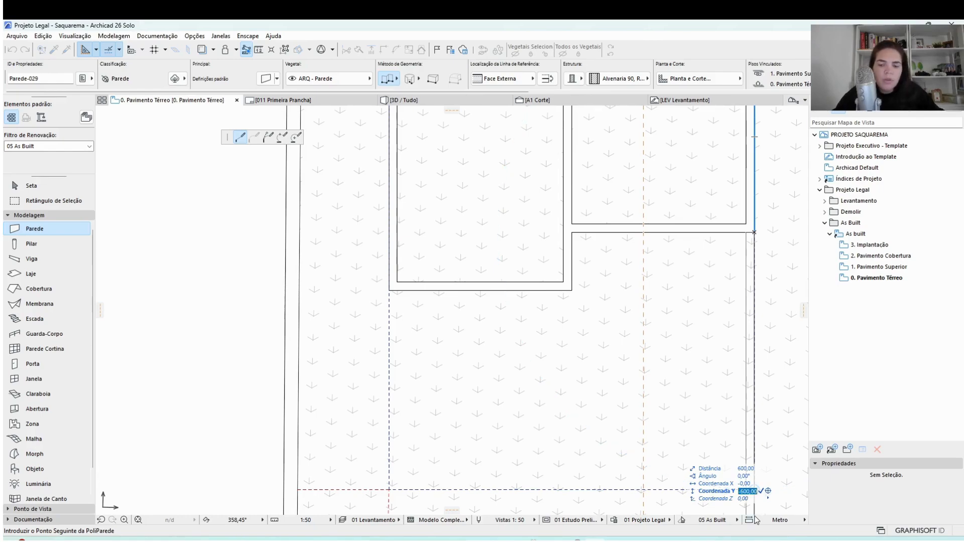
{"action": "key", "text": "Return"}
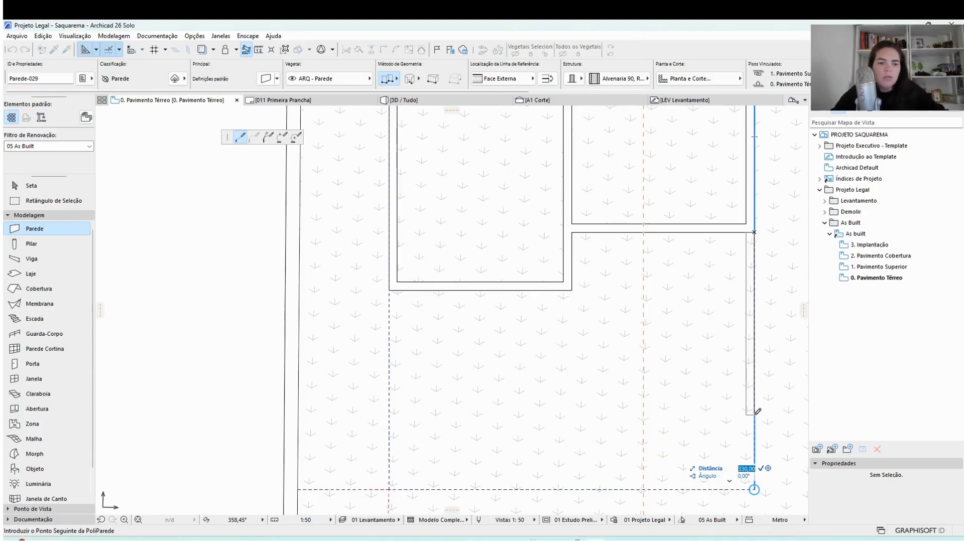
{"action": "left_click", "coordinate": [755, 414]}
{"action": "left_click", "coordinate": [563, 415]}
{"action": "double_click", "coordinate": [564, 281]}
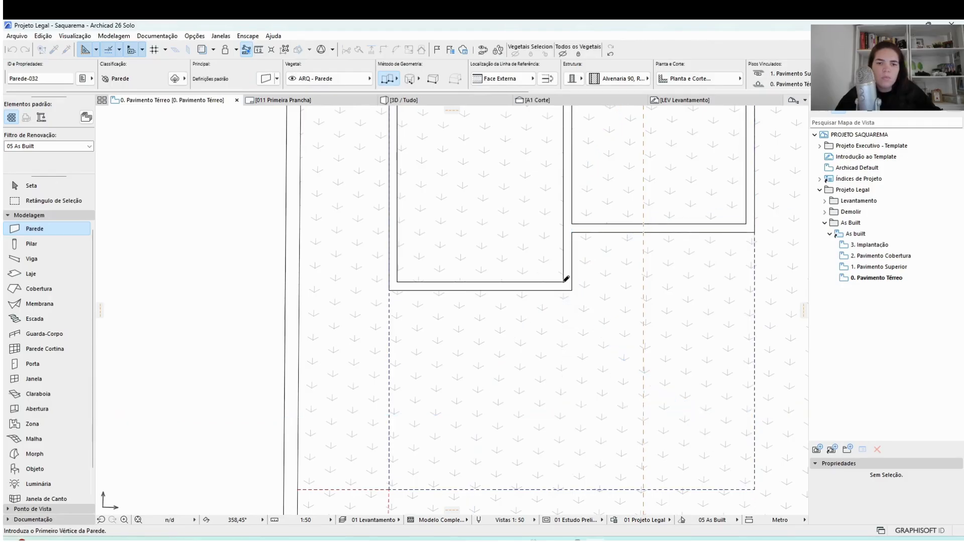
Step: Add a short wall stub downward from the small room's lower-left corner, in line with its left wall
{"action": "scroll", "coordinate": [653, 372], "scroll_direction": "down", "scroll_amount": 5}
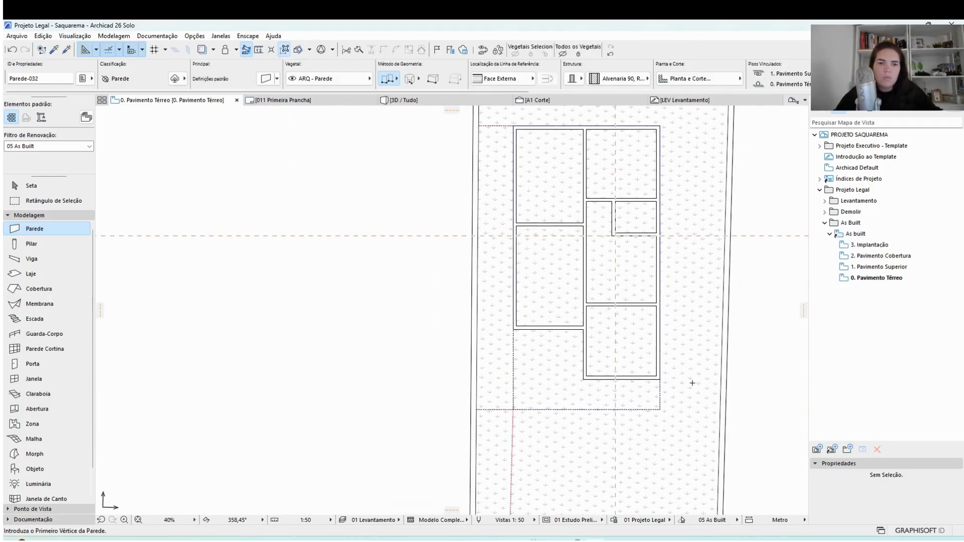
{"action": "scroll", "coordinate": [611, 235], "scroll_direction": "up", "scroll_amount": 6}
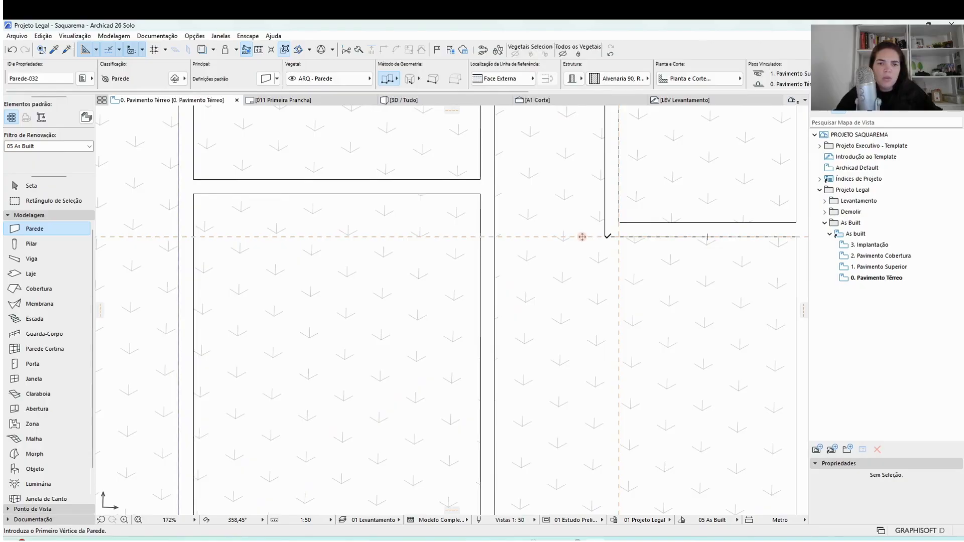
{"action": "left_click", "coordinate": [605, 235]}
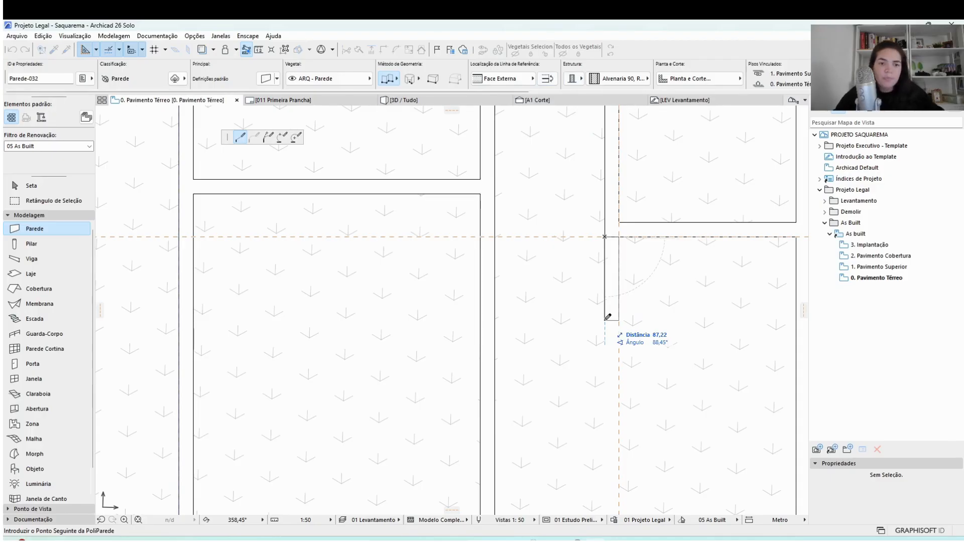
{"action": "left_click", "coordinate": [604, 294]}
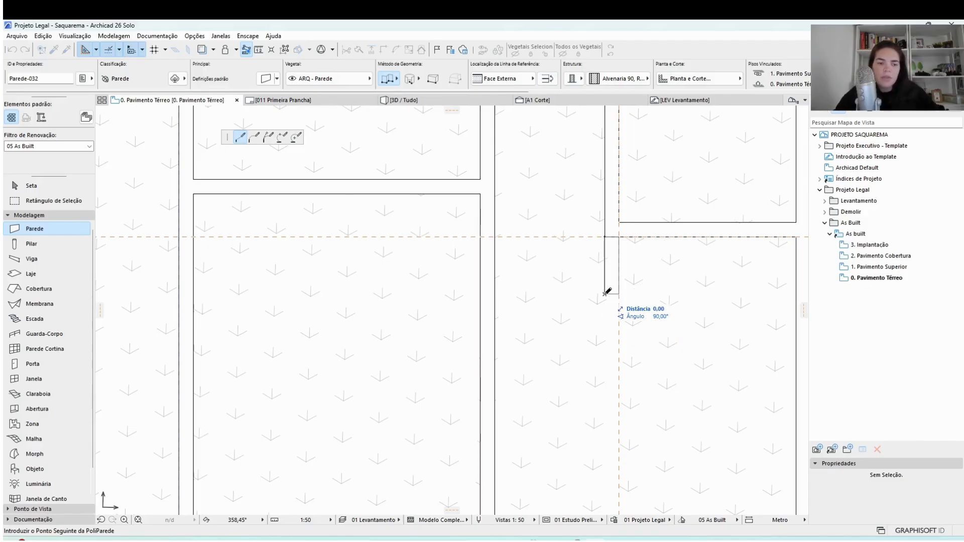
{"action": "left_click", "coordinate": [604, 293]}
{"action": "scroll", "coordinate": [537, 265], "scroll_direction": "down", "scroll_amount": 4}
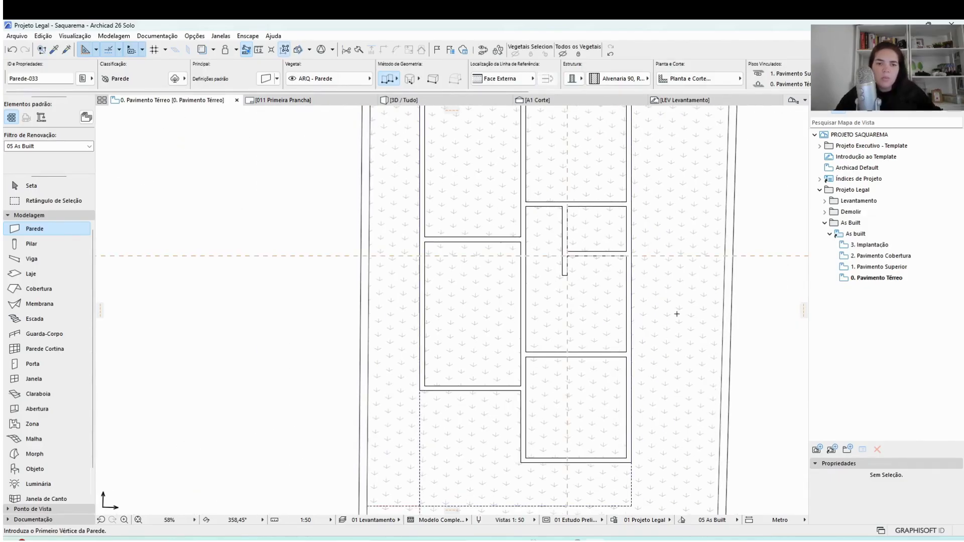
{"action": "scroll", "coordinate": [677, 315], "scroll_direction": "down", "scroll_amount": 2}
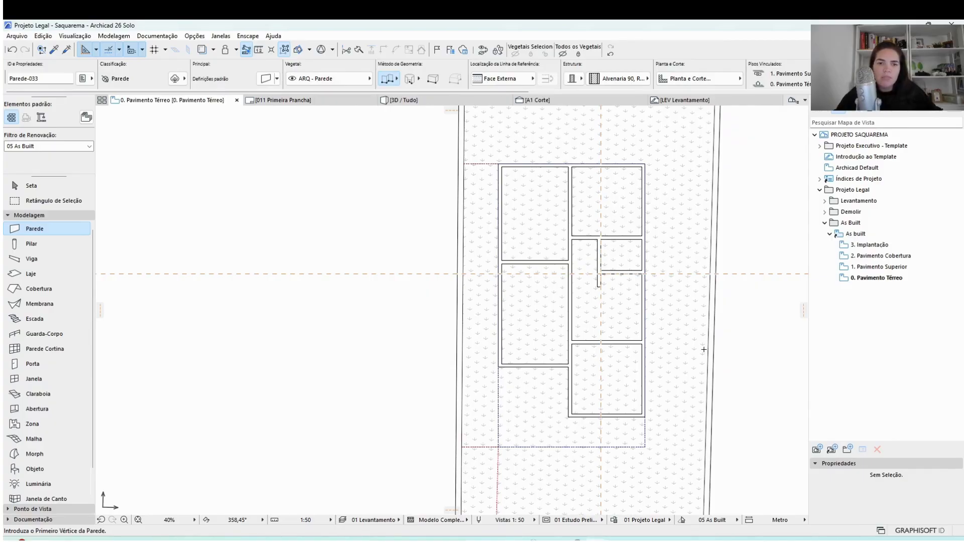
Step: Leave the Wall tool and remove all guide lines from the plan
{"action": "key", "text": "Escape"}
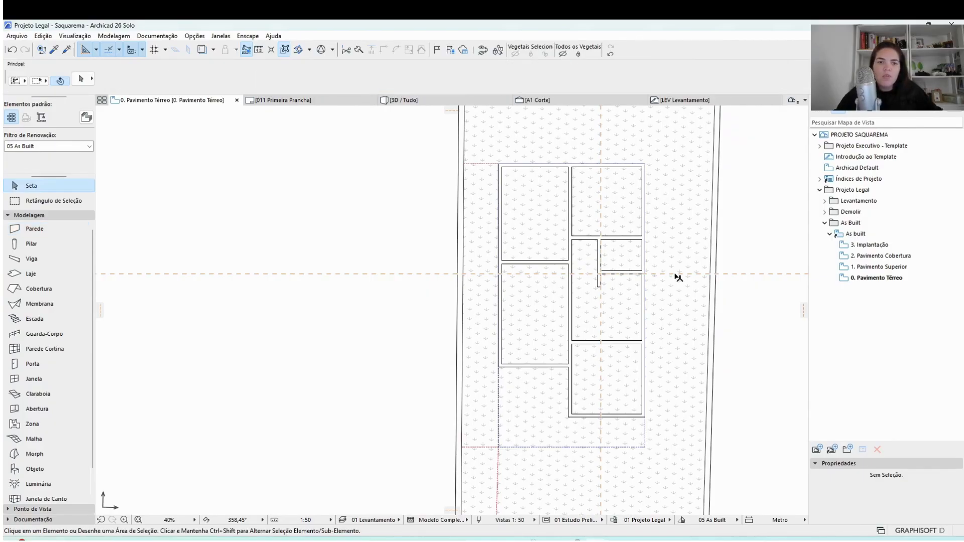
{"action": "left_click", "coordinate": [97, 49]}
{"action": "left_click", "coordinate": [109, 78]}
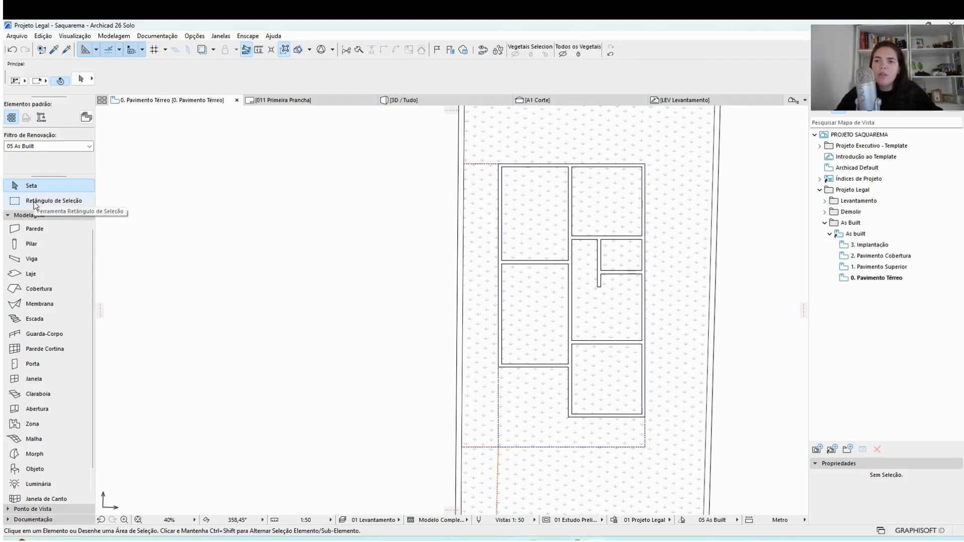
Step: Enclose the whole building outline in a rectangular marquee and select all the walls inside it
{"action": "left_click", "coordinate": [50, 200]}
{"action": "left_click", "coordinate": [480, 148]}
{"action": "left_click", "coordinate": [676, 469]}
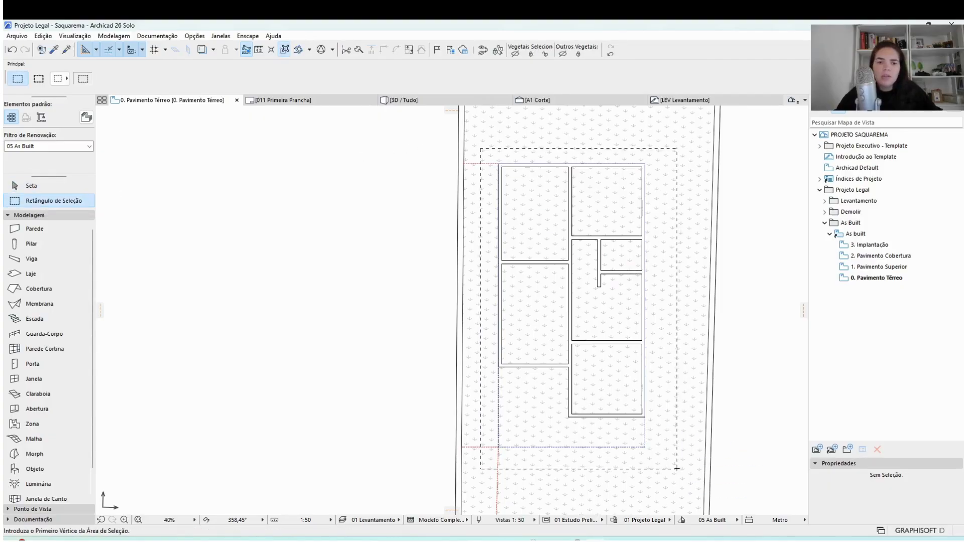
{"action": "left_click", "coordinate": [53, 231]}
{"action": "key", "text": "ctrl+a"}
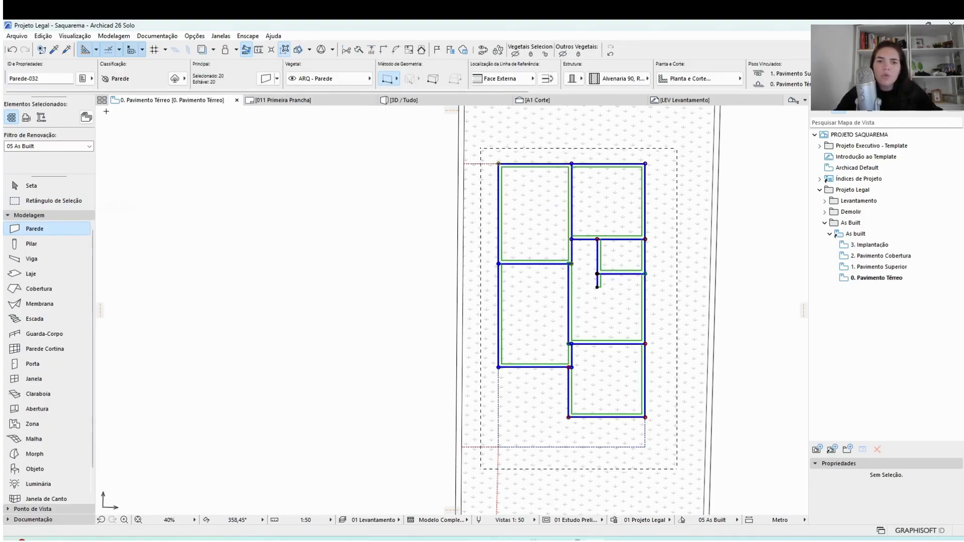
{"action": "left_click", "coordinate": [157, 35]}
{"action": "mouse_move", "coordinate": [196, 207]}
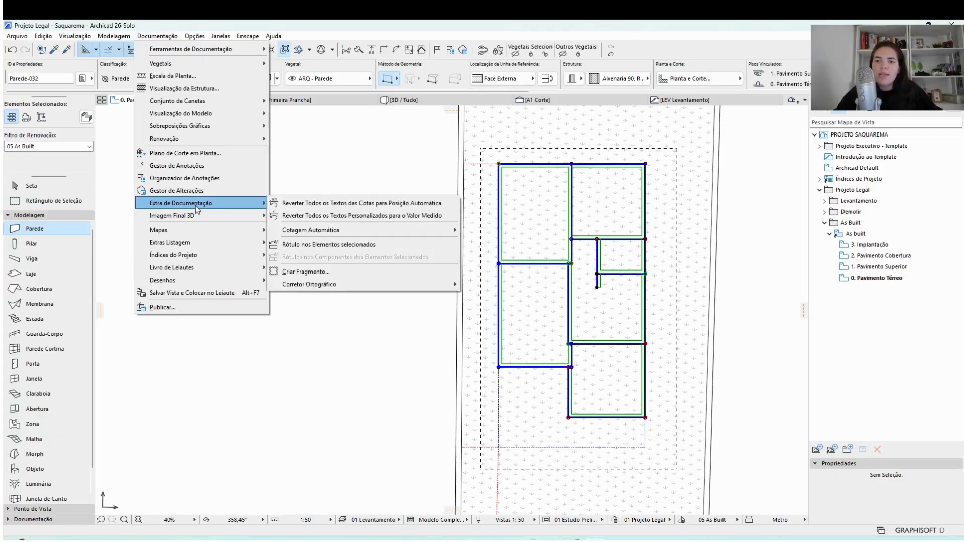
{"action": "mouse_move", "coordinate": [431, 230]}
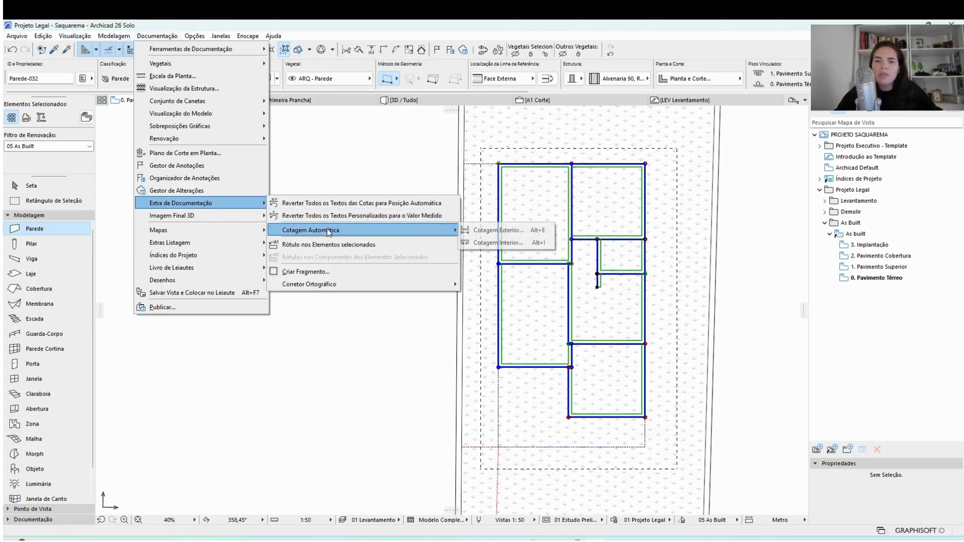
{"action": "left_click", "coordinate": [500, 231]}
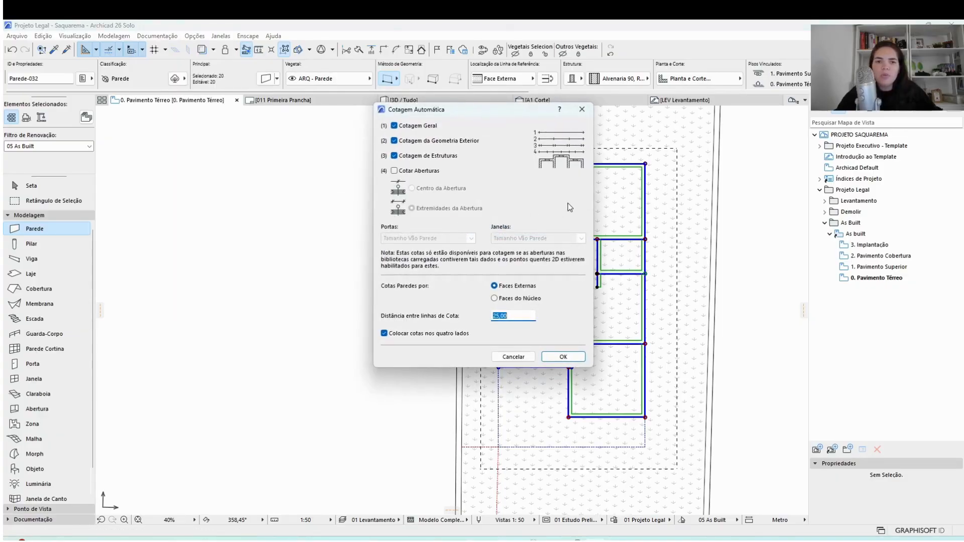
{"action": "left_click", "coordinate": [563, 357]}
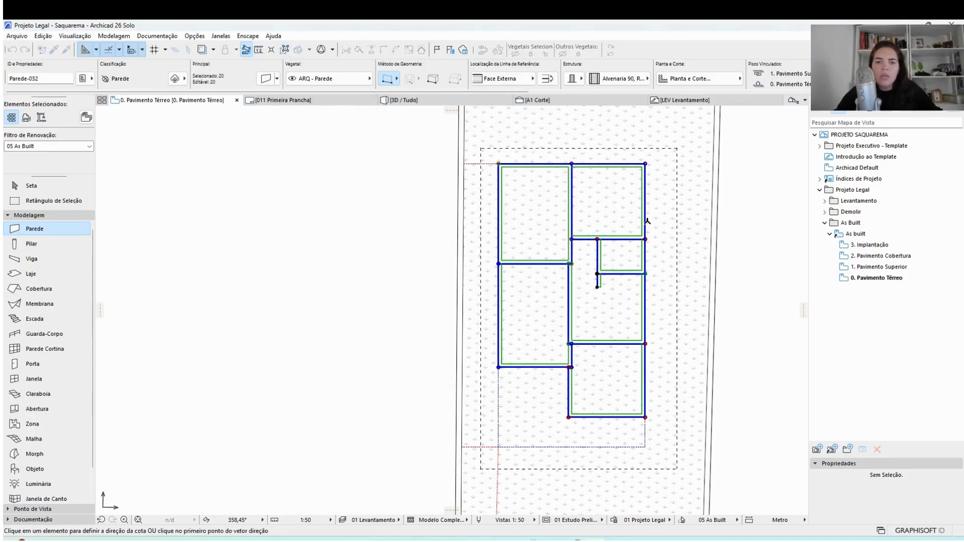
{"action": "left_click", "coordinate": [646, 163]}
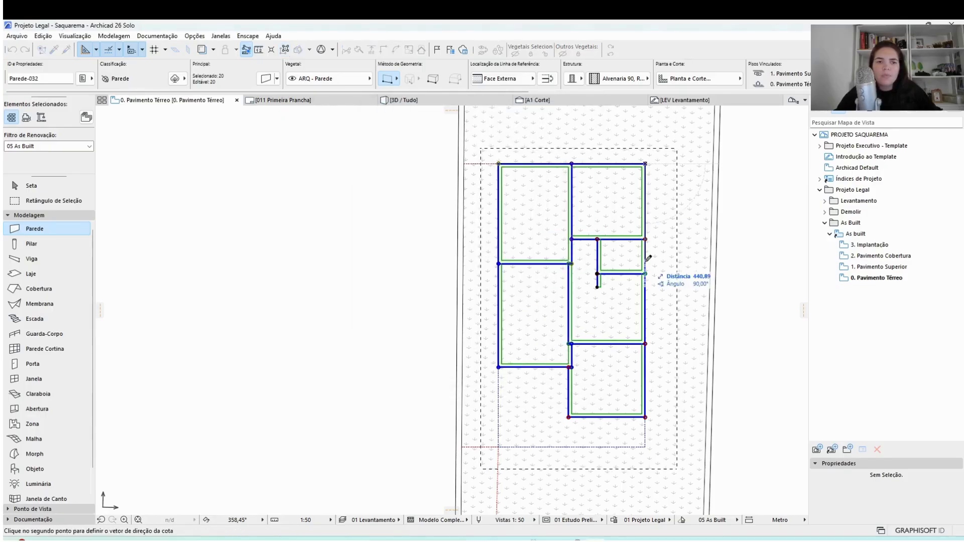
{"action": "left_click", "coordinate": [657, 162]}
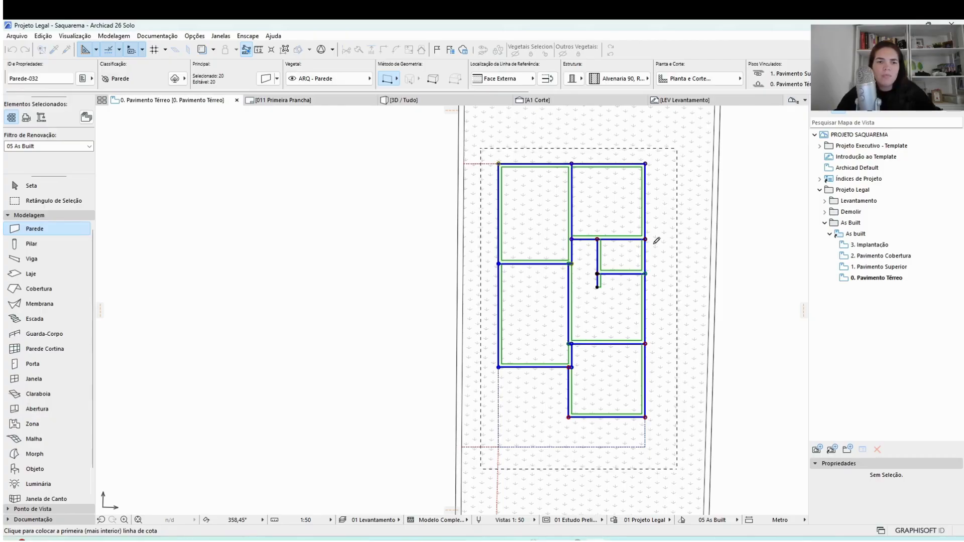
Step: Add automatic exterior dimensions to the selected walls, aligned with the building's edges and with the innermost dimension line just outside the outline
{"action": "left_click", "coordinate": [157, 36]}
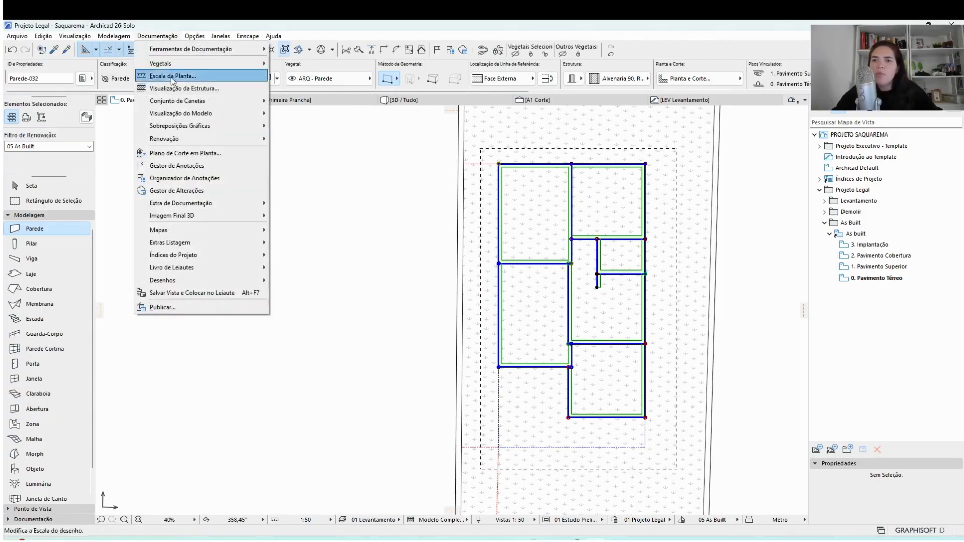
{"action": "mouse_move", "coordinate": [210, 205]}
{"action": "mouse_move", "coordinate": [357, 232]}
{"action": "left_click", "coordinate": [495, 229]}
{"action": "key", "text": "Return"}
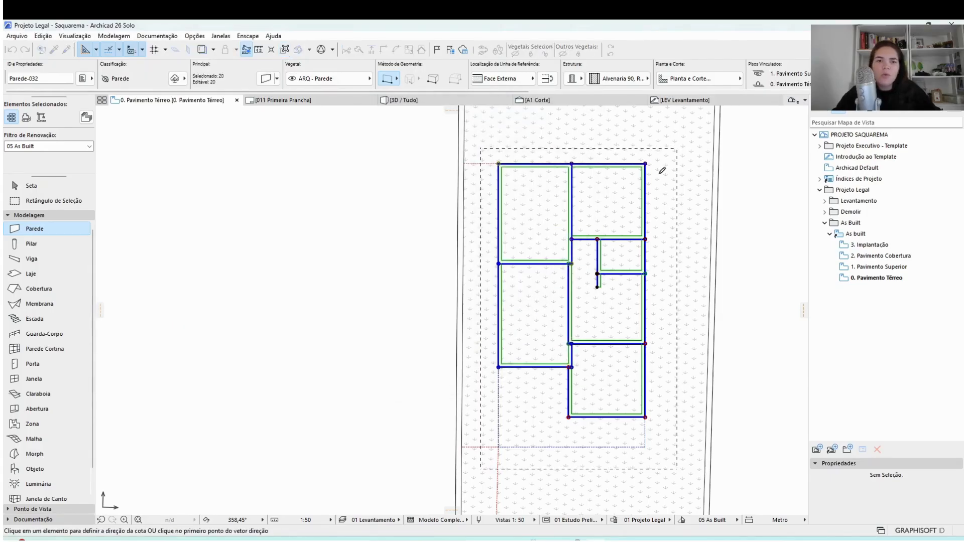
{"action": "left_click", "coordinate": [645, 163]}
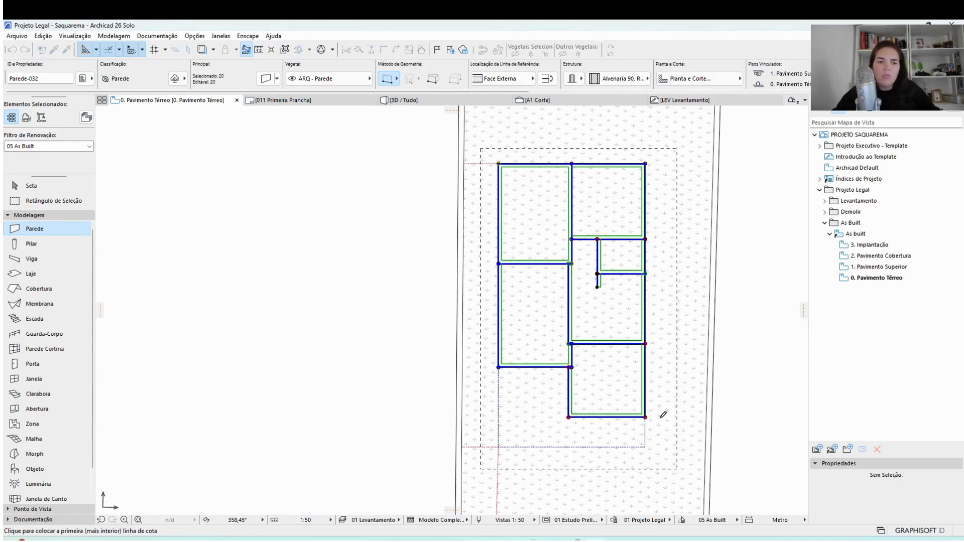
{"action": "left_click", "coordinate": [647, 418]}
{"action": "scroll", "coordinate": [627, 174], "scroll_direction": "up", "scroll_amount": 4}
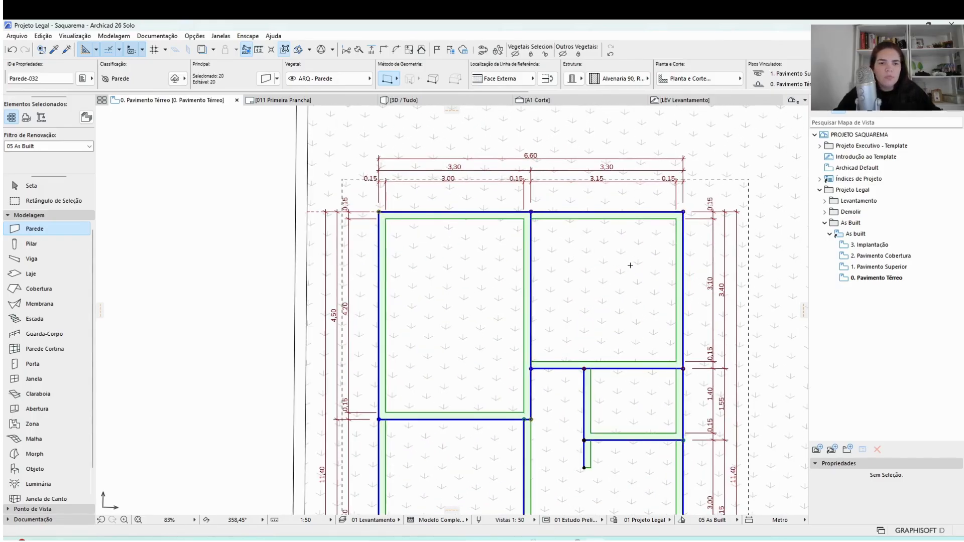
{"action": "key", "text": "Escape"}
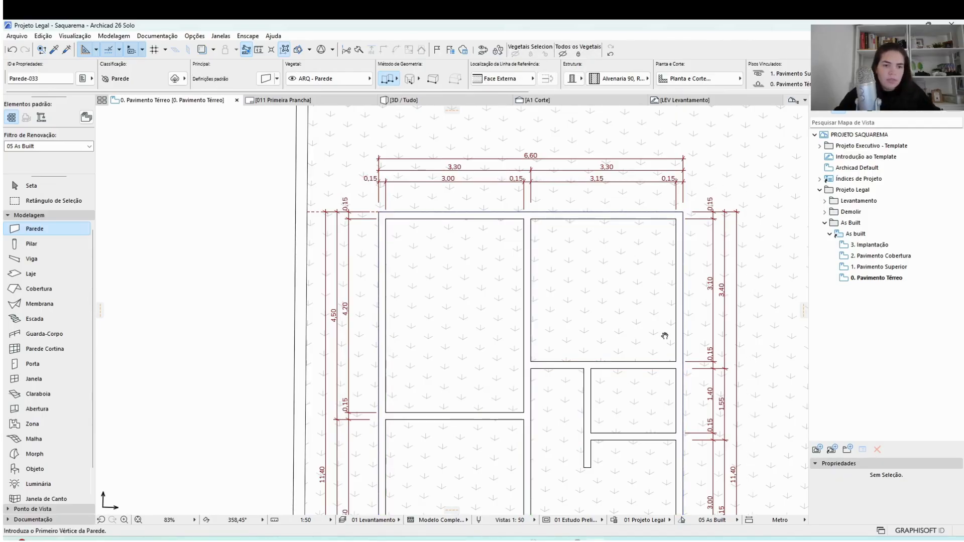
Step: Examine the dimension chains along both sides and the lower edge of the plan, comparing them with the rooms' walls
{"action": "scroll", "coordinate": [664, 331], "scroll_direction": "down", "scroll_amount": 5, "text": "ctrl"}
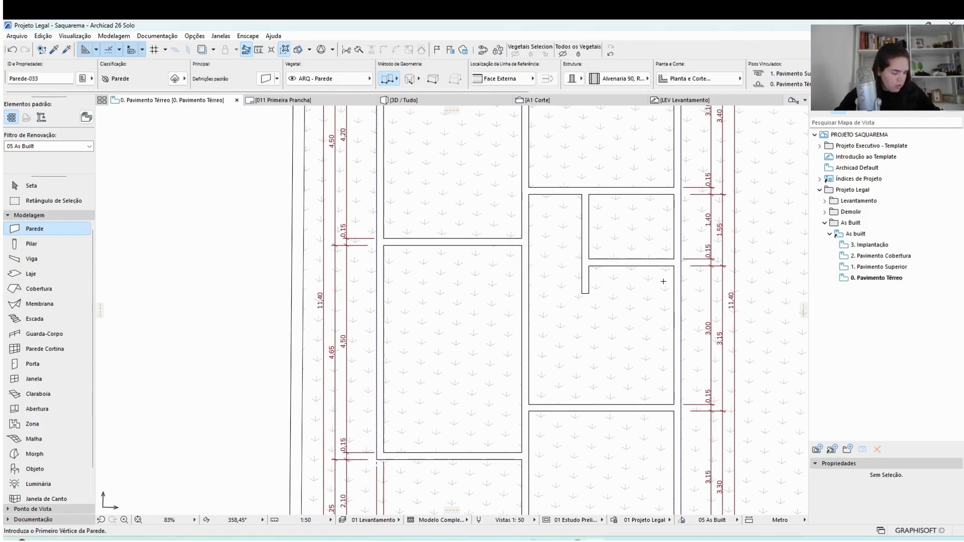
{"action": "middle_click_drag", "start_coordinate": [673, 345], "coordinate": [662, 295]}
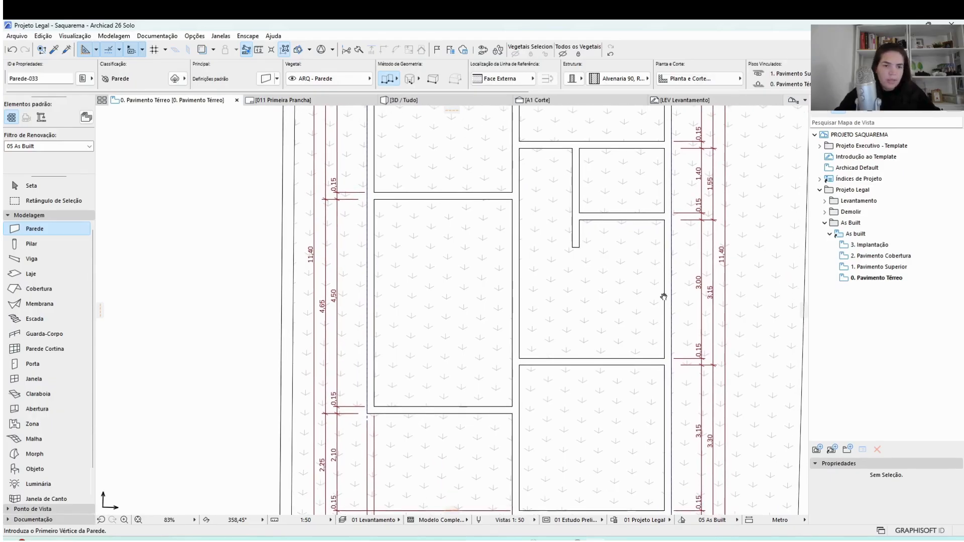
{"action": "middle_click_drag", "start_coordinate": [660, 369], "coordinate": [655, 300]}
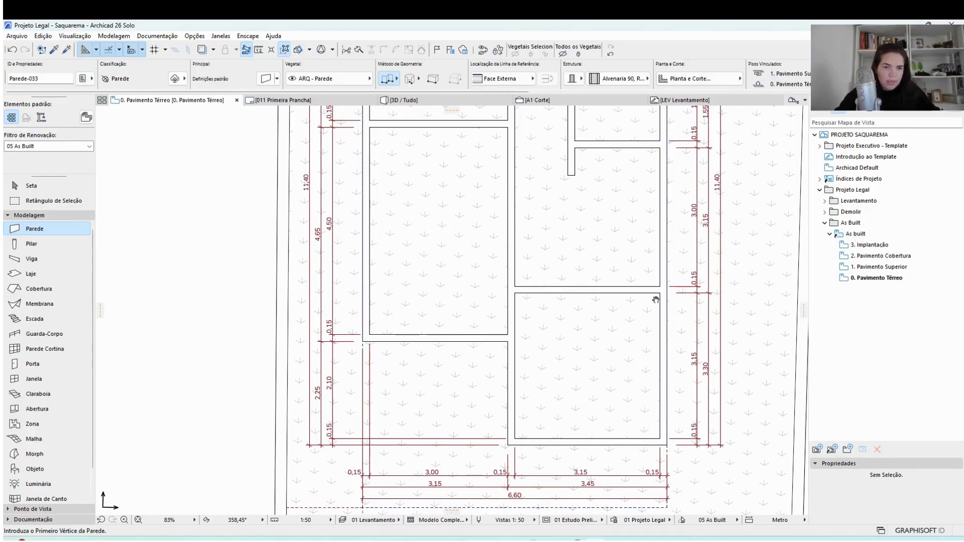
{"action": "middle_click_drag", "start_coordinate": [640, 407], "coordinate": [635, 352]}
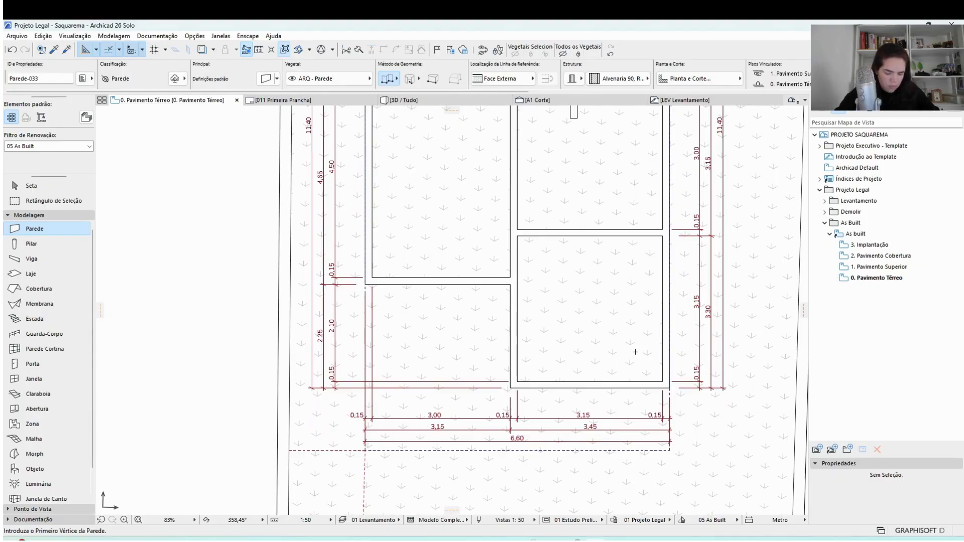
{"action": "scroll", "coordinate": [574, 385], "scroll_direction": "down", "scroll_amount": 2}
{"action": "middle_click_drag", "start_coordinate": [594, 322], "coordinate": [611, 383]}
{"action": "middle_click_drag", "start_coordinate": [501, 282], "coordinate": [515, 353]}
{"action": "middle_click_drag", "start_coordinate": [651, 375], "coordinate": [640, 320]}
Step: Measure the distance from the building's lower-right wall corner down to the dashed outline
{"action": "scroll", "coordinate": [657, 366], "scroll_direction": "up", "scroll_amount": 2}
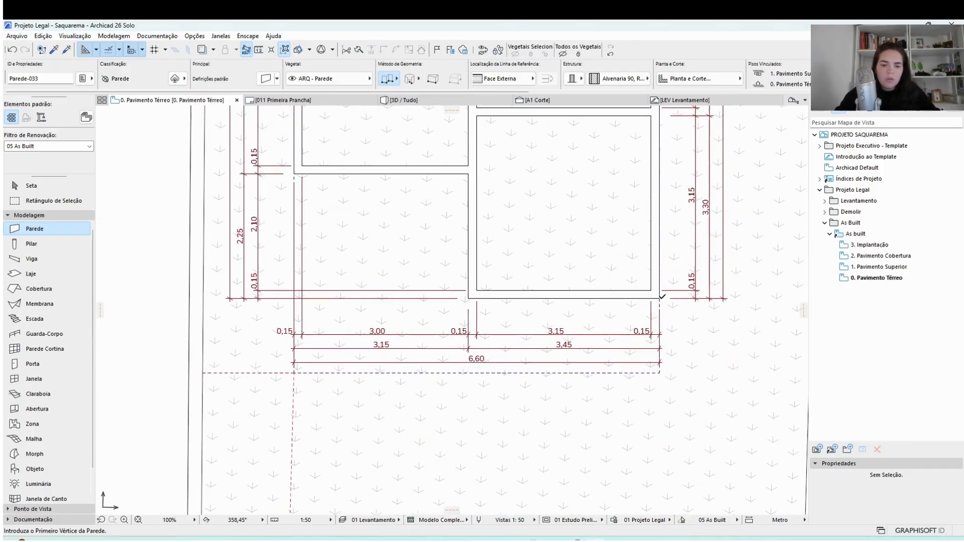
{"action": "key", "text": "m"}
{"action": "left_click", "coordinate": [659, 299]}
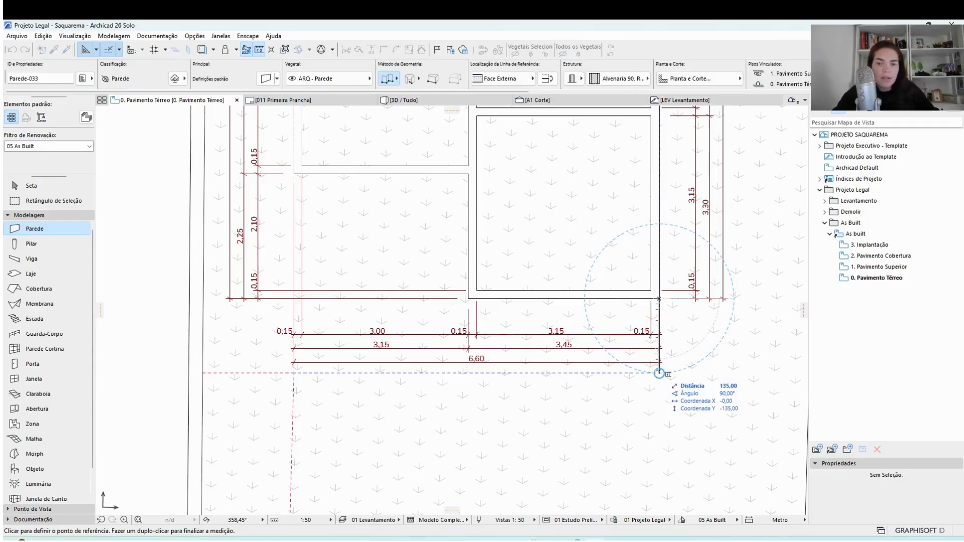
{"action": "key", "text": "Escape"}
{"action": "key", "text": "Escape"}
Step: Remove the intermediate point from the middle dimension chain above the building and delete the duplicate overall dimension
{"action": "scroll", "coordinate": [427, 248], "scroll_direction": "down", "scroll_amount": 2}
{"action": "middle_click_drag", "start_coordinate": [599, 270], "coordinate": [568, 381]}
{"action": "scroll", "coordinate": [344, 133], "scroll_direction": "up", "scroll_amount": 2}
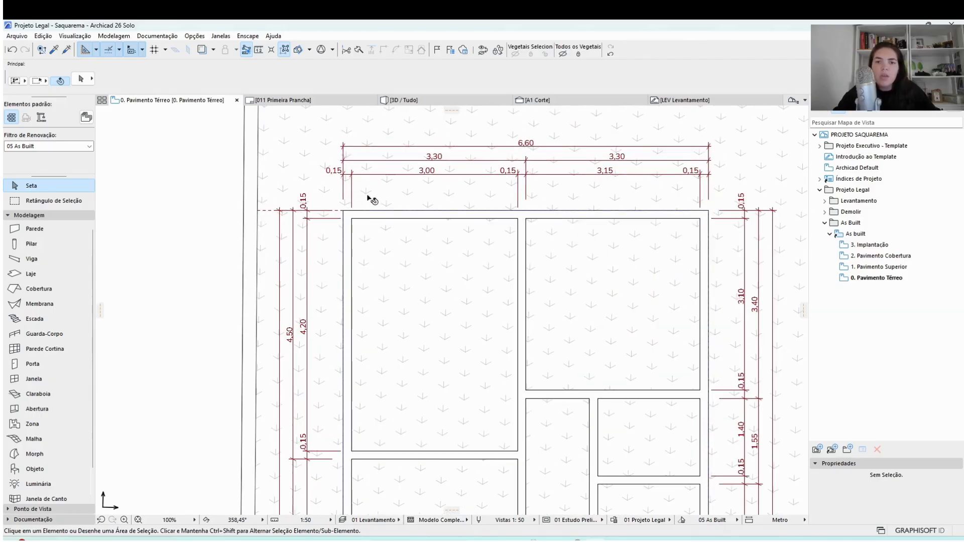
{"action": "left_click", "coordinate": [503, 161]}
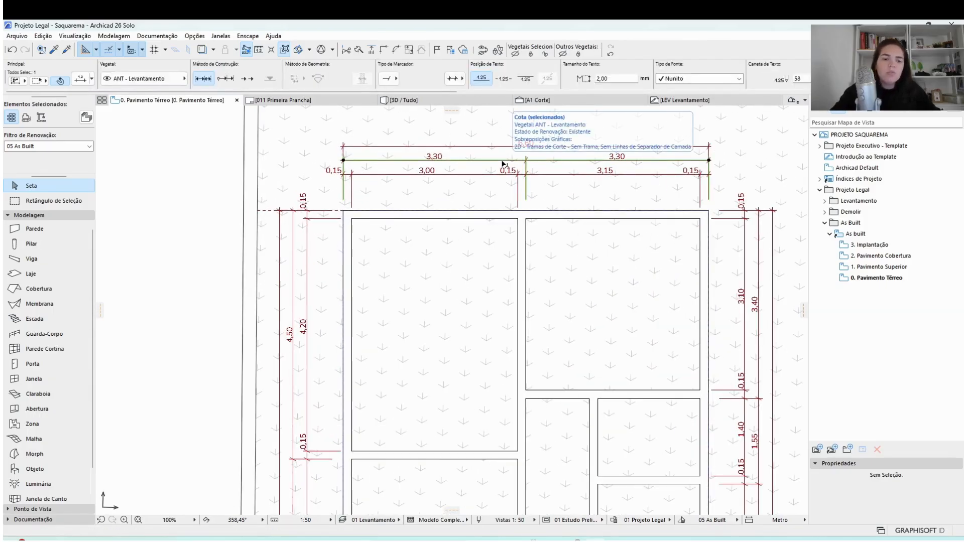
{"action": "left_click", "coordinate": [526, 161]}
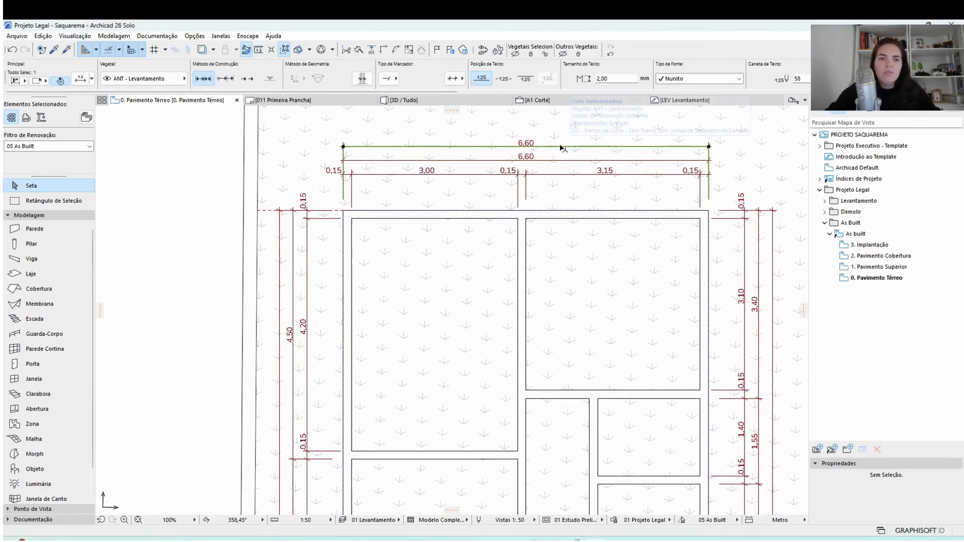
{"action": "key", "text": "Delete"}
Step: Remove the intermediate wall points from the middle dimension chain along the building's right side
{"action": "middle_click_drag", "start_coordinate": [738, 344], "coordinate": [671, 237]}
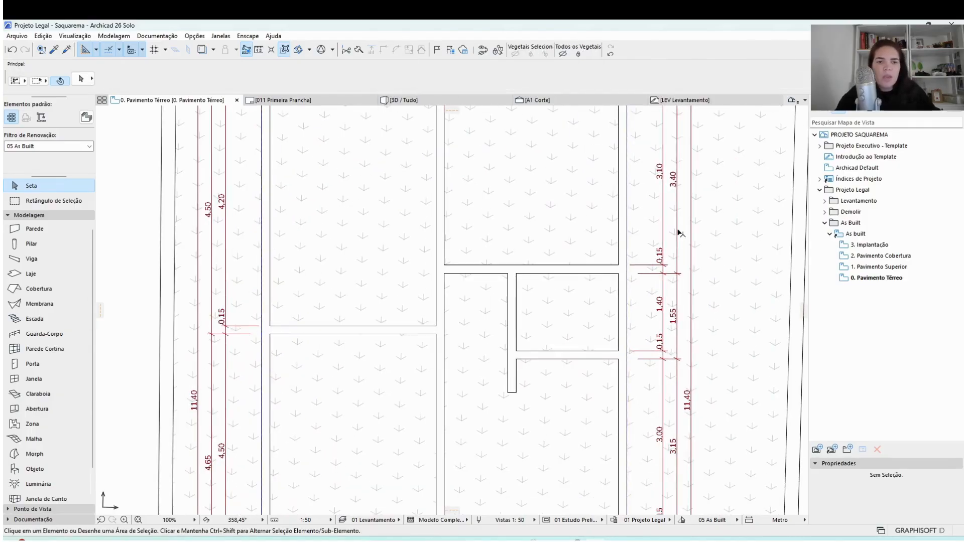
{"action": "left_click", "coordinate": [676, 285]}
{"action": "left_click", "coordinate": [678, 274]}
{"action": "key", "text": "Delete"}
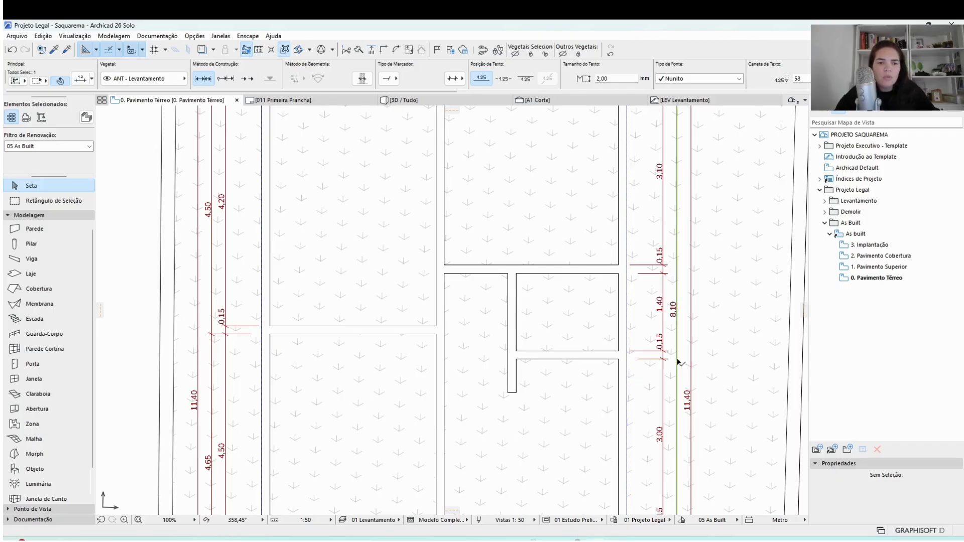
Step: Extend the two outer dimension chains on the building's right side down to the dashed outline's lower-right corner
{"action": "scroll", "coordinate": [674, 360], "scroll_direction": "down", "scroll_amount": 2}
{"action": "scroll", "coordinate": [668, 321], "scroll_direction": "down", "scroll_amount": 2}
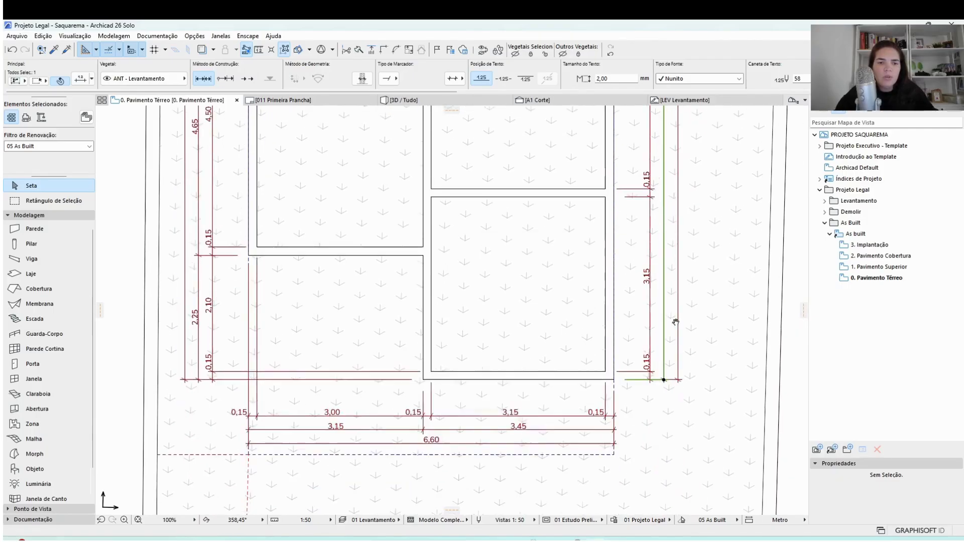
{"action": "left_click", "coordinate": [613, 370]}
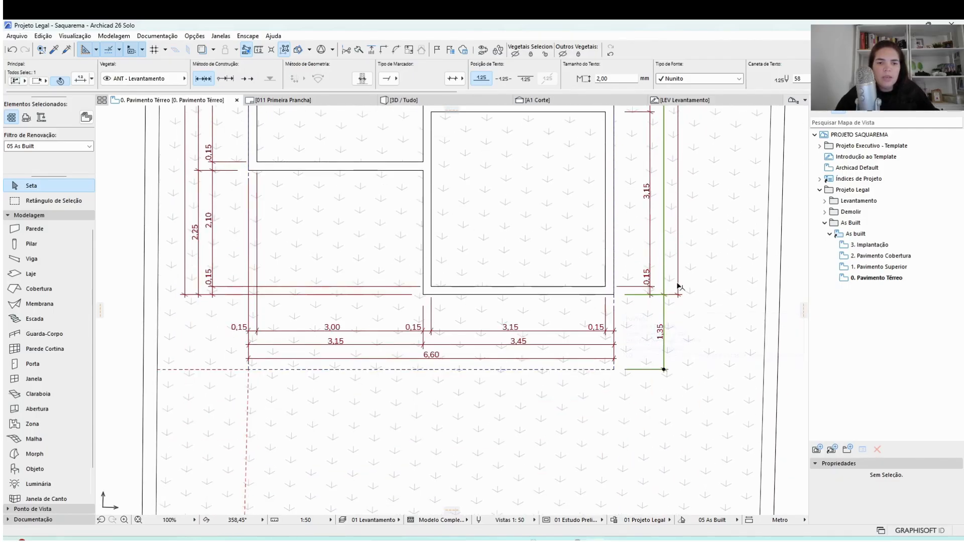
{"action": "left_click", "coordinate": [614, 370]}
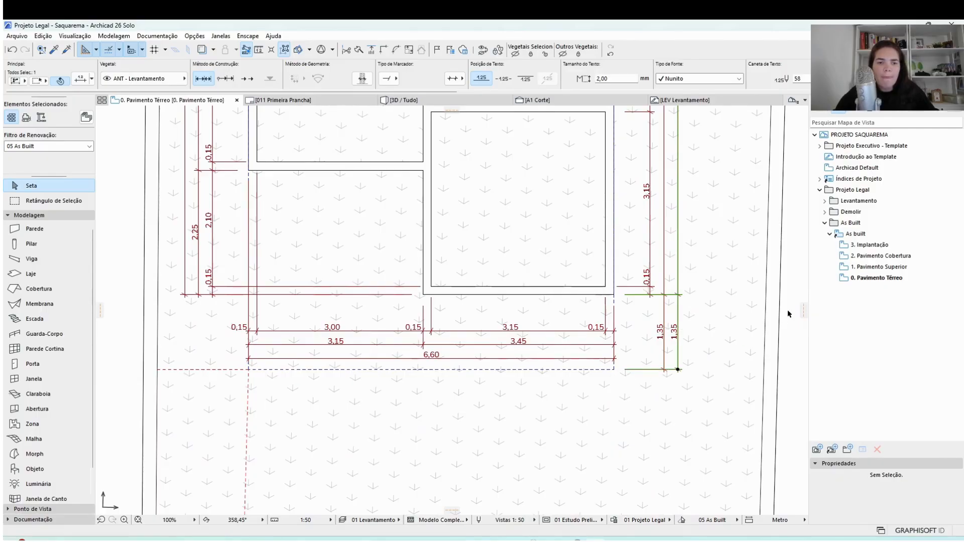
Step: Extend the two outer dimension chains on the building's left side to the dashed outline's lower-left corner, keeping the outermost as one overall dimension
{"action": "scroll", "coordinate": [621, 307], "scroll_direction": "down", "scroll_amount": 4}
{"action": "scroll", "coordinate": [425, 385], "scroll_direction": "up", "scroll_amount": 4}
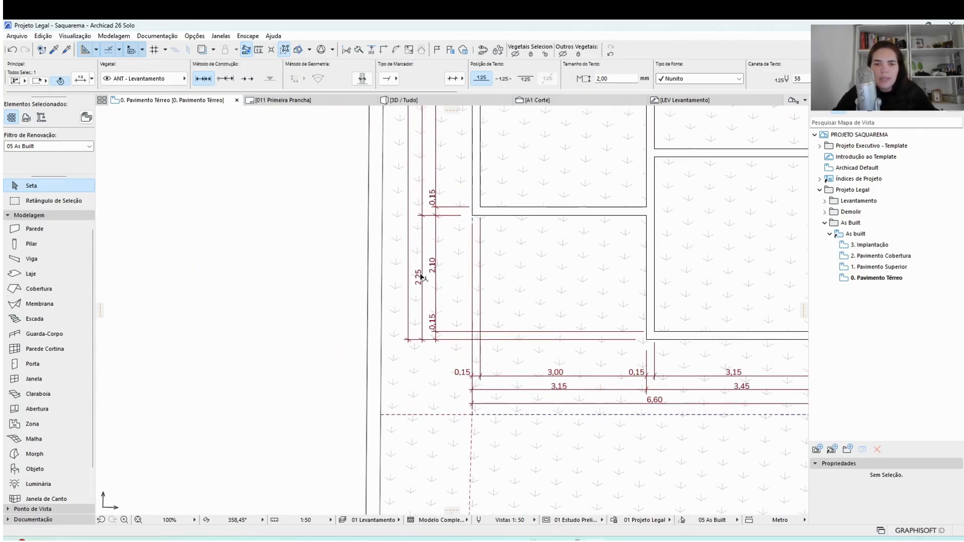
{"action": "double_click", "coordinate": [476, 416]}
{"action": "left_click", "coordinate": [424, 375]}
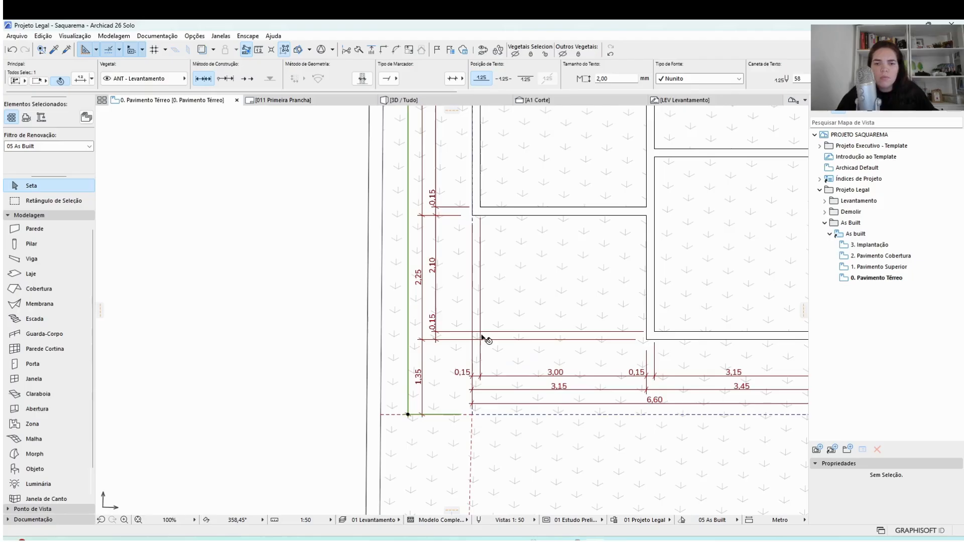
Step: Remove the point level with the lower-right room's bottom wall from the middle dimension chain on the left side
{"action": "scroll", "coordinate": [510, 267], "scroll_direction": "down", "scroll_amount": 5}
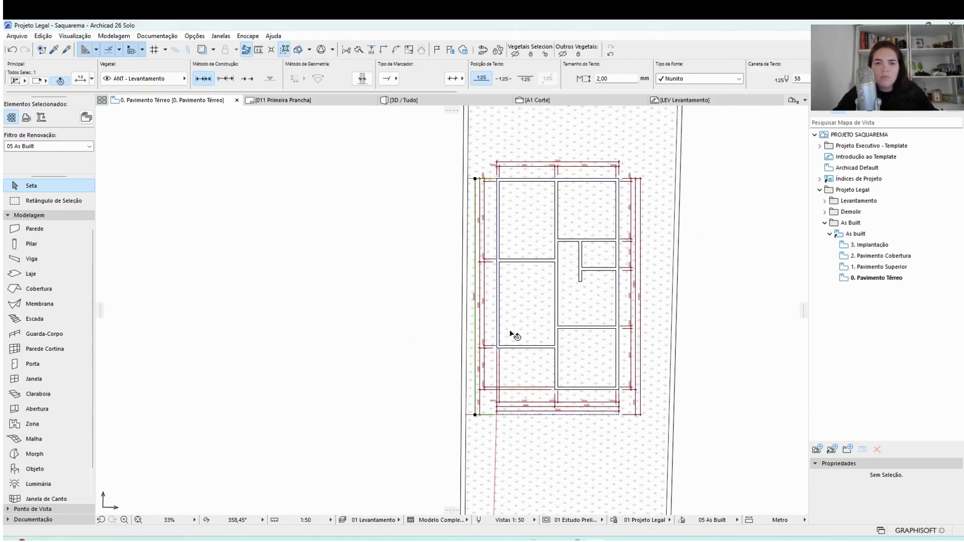
{"action": "scroll", "coordinate": [512, 276], "scroll_direction": "up", "scroll_amount": 3}
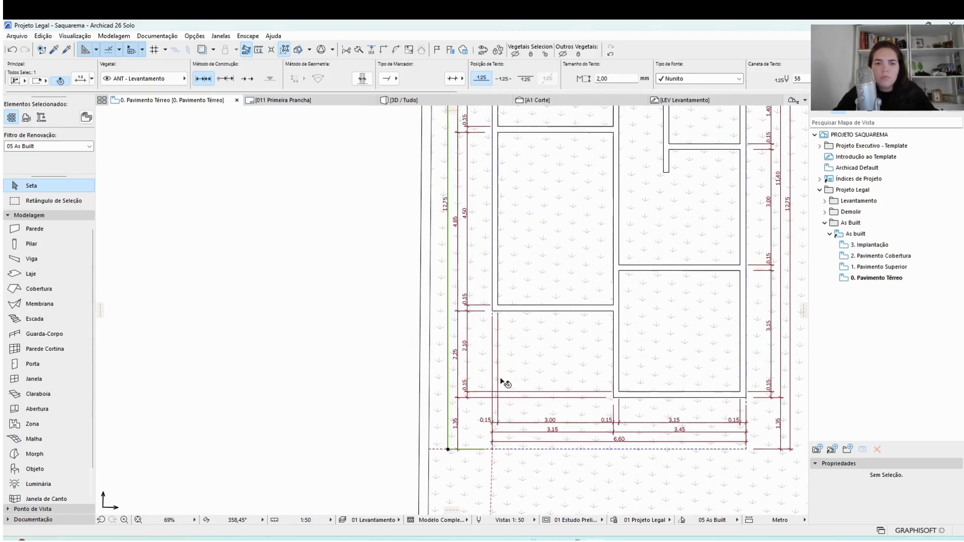
{"action": "left_click", "coordinate": [458, 399]}
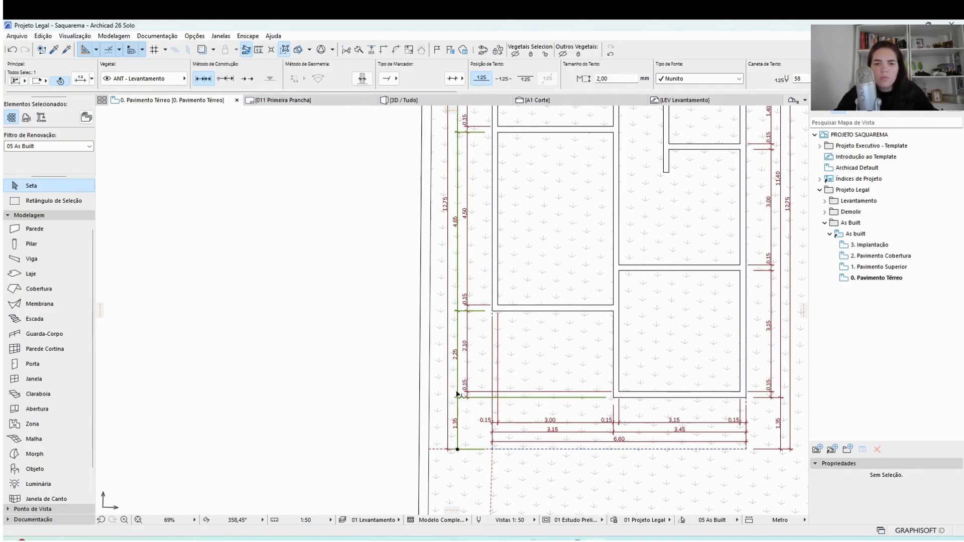
{"action": "left_click", "coordinate": [459, 400]}
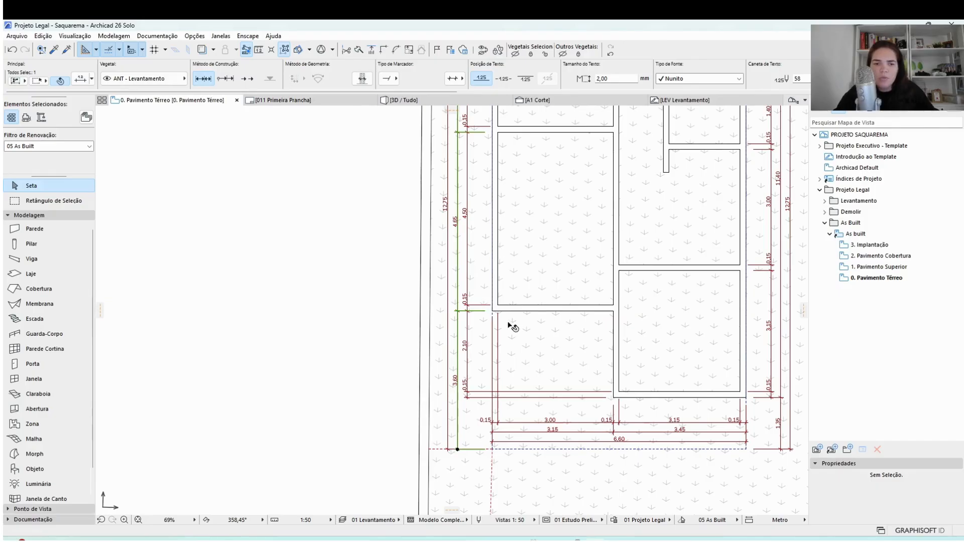
{"action": "scroll", "coordinate": [522, 248], "scroll_direction": "up", "scroll_amount": 5}
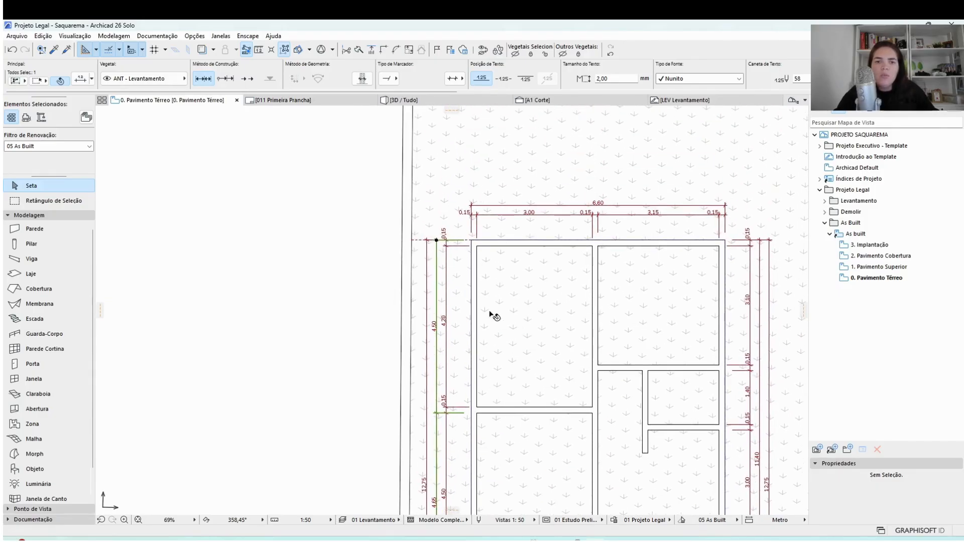
Step: Activate the Cota tool and select all the dimensions on the ground-floor plan
{"action": "left_click", "coordinate": [53, 509]}
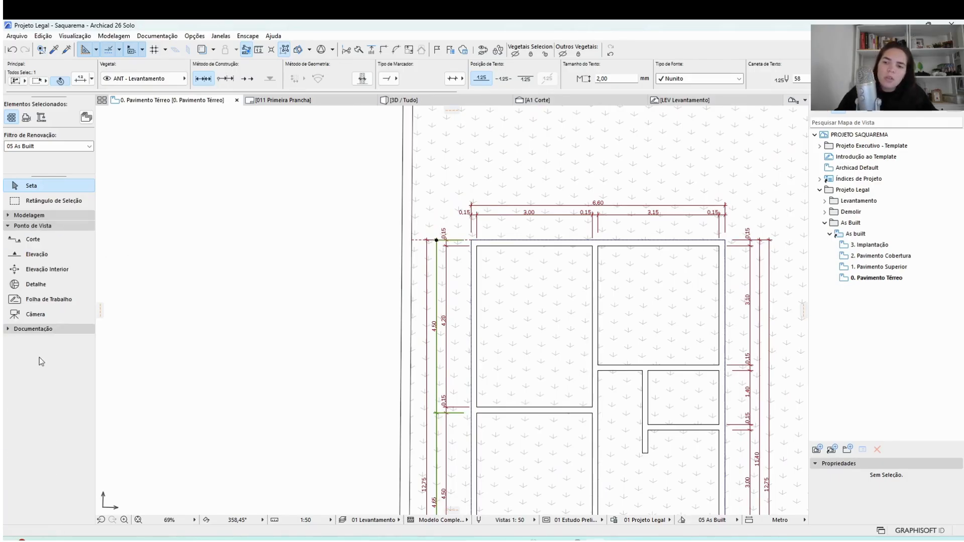
{"action": "left_click", "coordinate": [46, 229]}
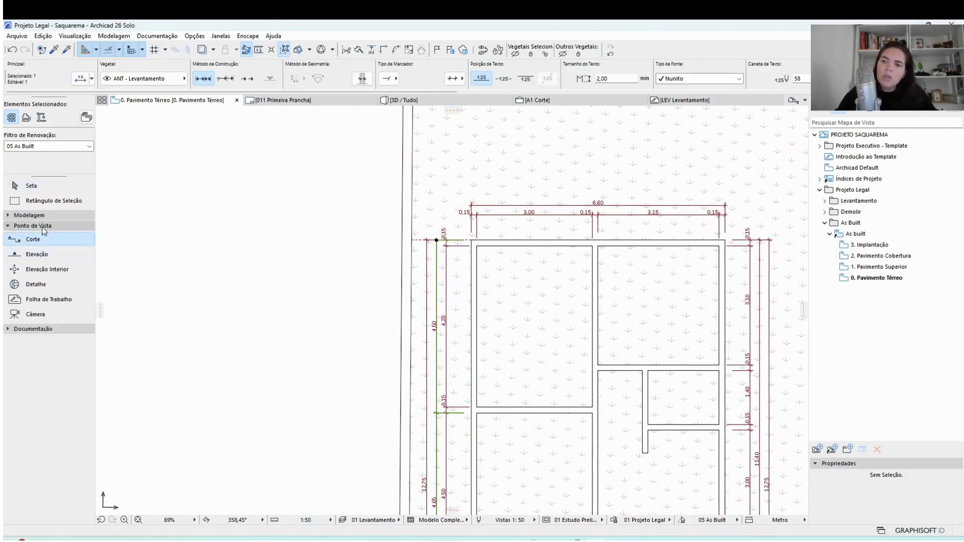
{"action": "left_click", "coordinate": [40, 236]}
{"action": "left_click", "coordinate": [40, 249]}
{"action": "key", "text": "ctrl+a"}
{"action": "left_click", "coordinate": [41, 117]}
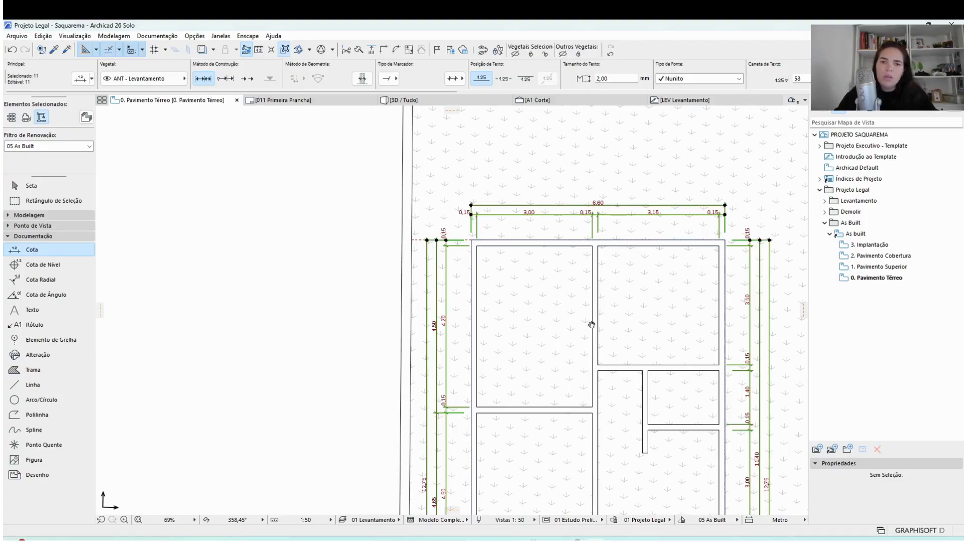
Step: Set the Linha de Chamada of all the selected dimensions to the second, short witness-line type, and deselect them
{"action": "middle_click_drag", "start_coordinate": [590, 328], "coordinate": [555, 218]}
{"action": "key", "text": "ctrl+t"}
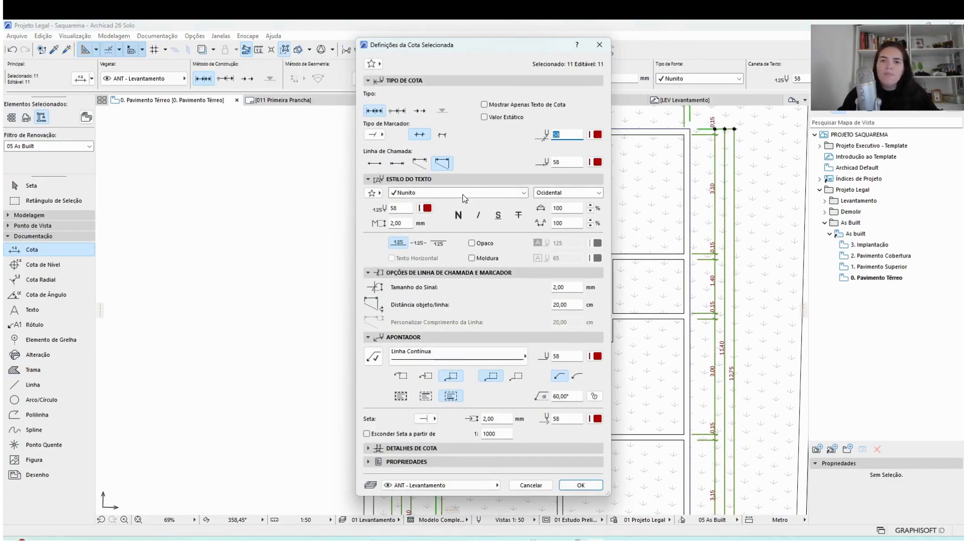
{"action": "left_click", "coordinate": [402, 164]}
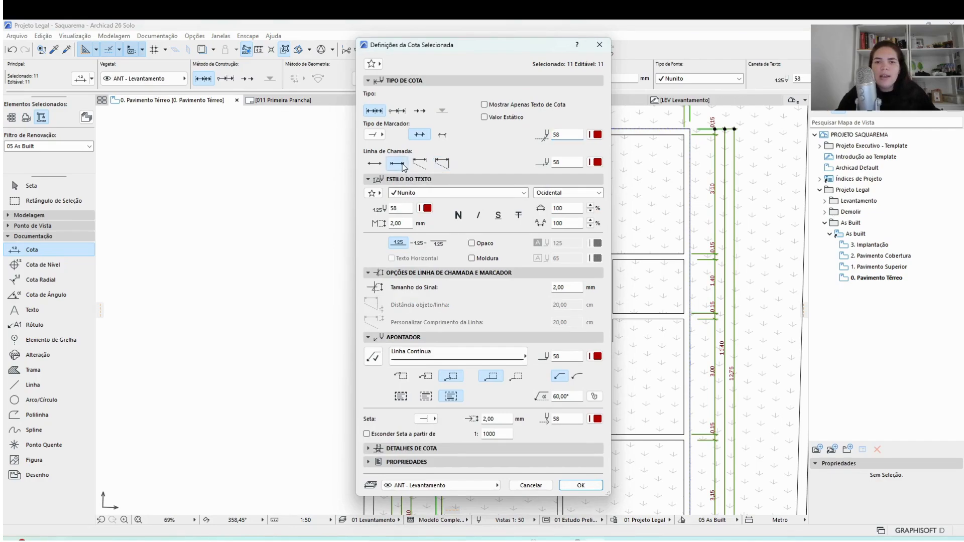
{"action": "left_click", "coordinate": [578, 483]}
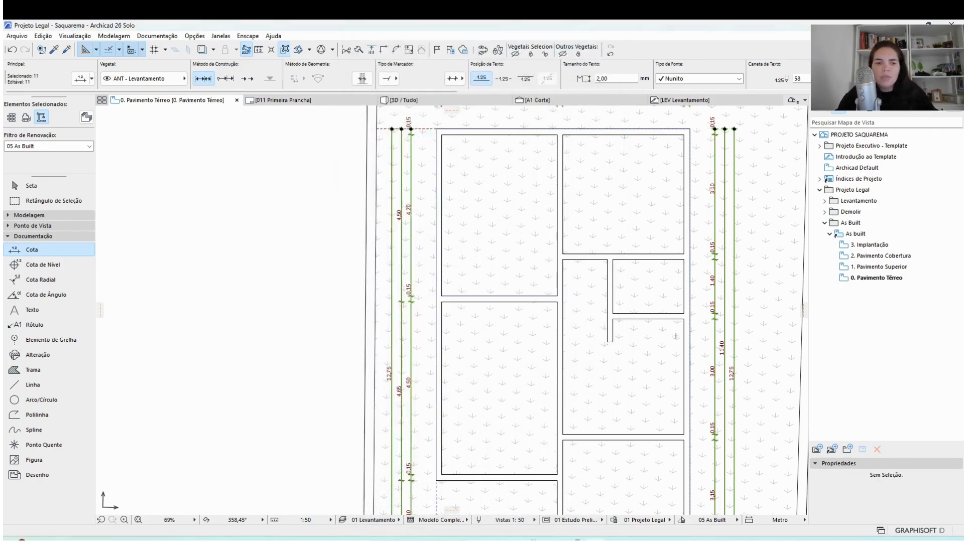
{"action": "scroll", "coordinate": [657, 332], "scroll_direction": "down", "scroll_amount": 2}
{"action": "middle_click_drag", "start_coordinate": [657, 332], "coordinate": [612, 319]}
{"action": "key", "text": "Escape"}
Step: Draw an exterior wall from the lower-left corner of the left middle room down to the dashed outline's lower-left corner
{"action": "middle_click_drag", "start_coordinate": [609, 376], "coordinate": [609, 281]}
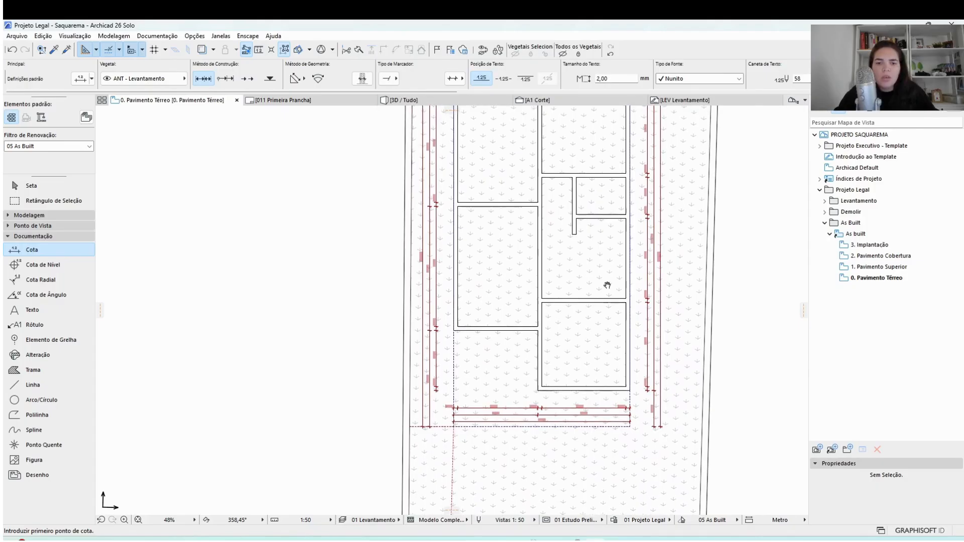
{"action": "key", "text": "Escape"}
{"action": "left_click", "coordinate": [455, 327]}
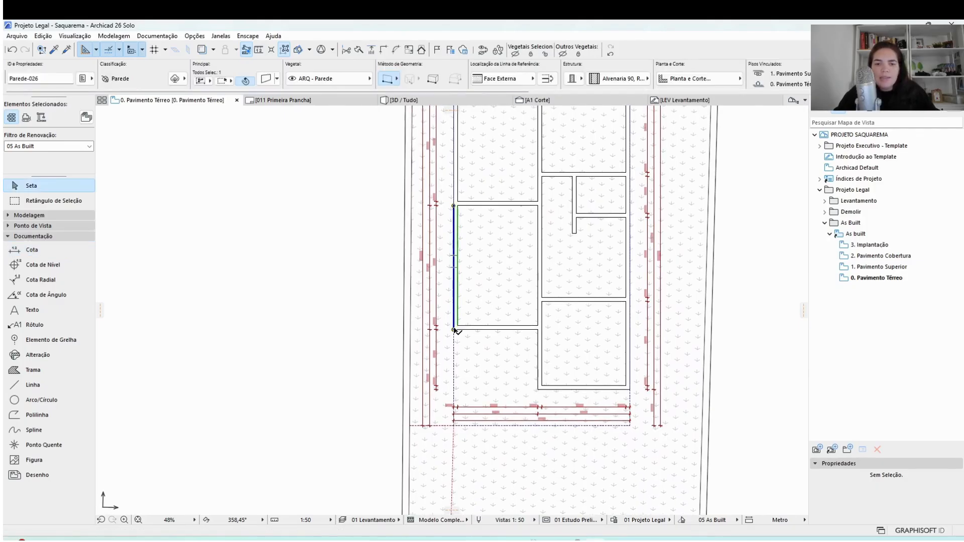
{"action": "scroll", "coordinate": [454, 340], "scroll_direction": "up", "scroll_amount": 3}
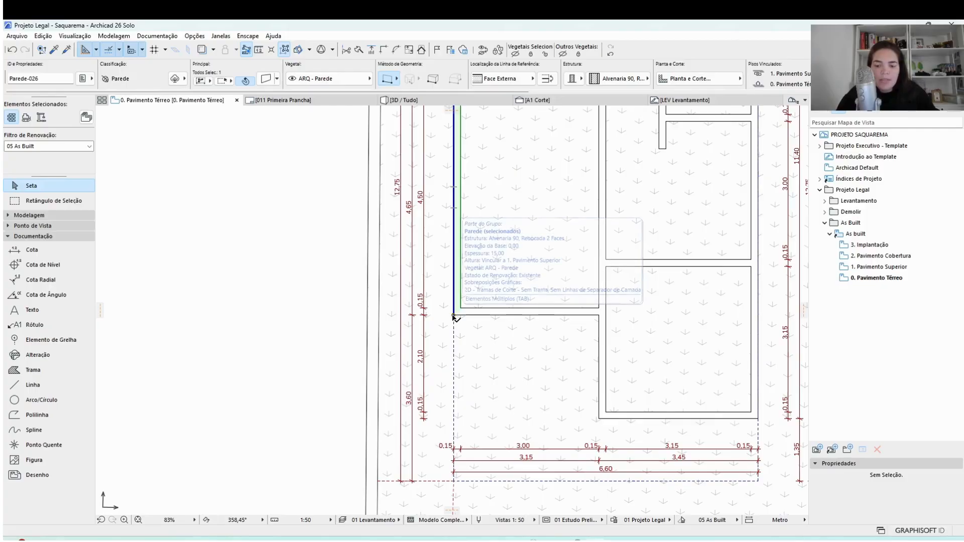
{"action": "key", "text": "Escape"}
{"action": "left_click", "coordinate": [453, 314]}
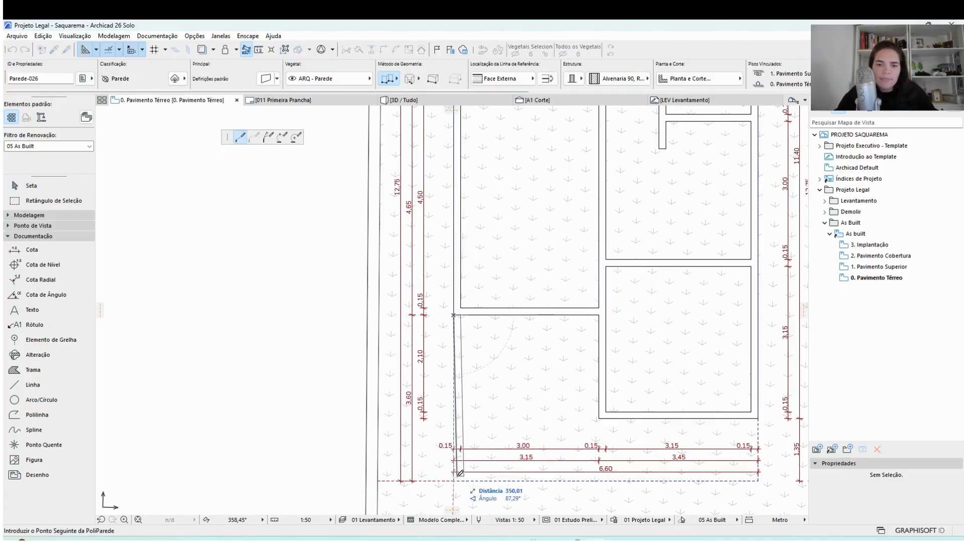
{"action": "double_click", "coordinate": [453, 480]}
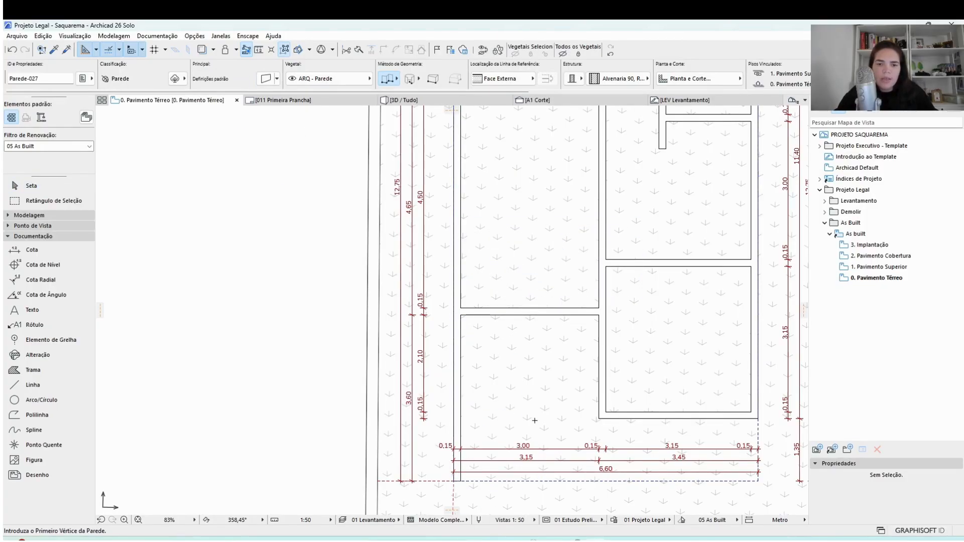
{"action": "middle_click_drag", "start_coordinate": [511, 421], "coordinate": [520, 355]}
{"action": "key", "text": "Escape"}
Step: Extend the innermost left dimension chain to the dashed outline's lower-left corner and remove its two points level with the lower-right room's bottom wall
{"action": "left_click", "coordinate": [431, 316]}
{"action": "left_click", "coordinate": [431, 317]}
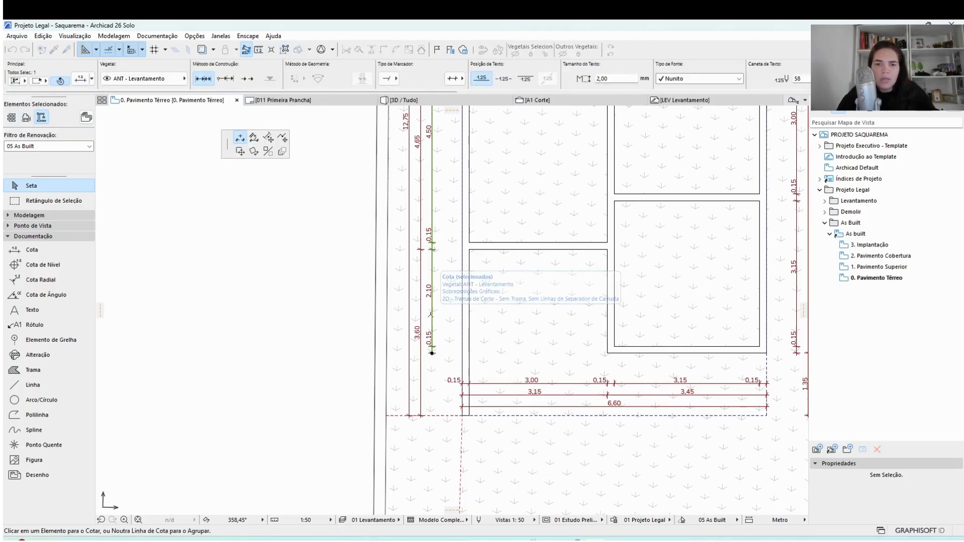
{"action": "left_click", "coordinate": [462, 415]}
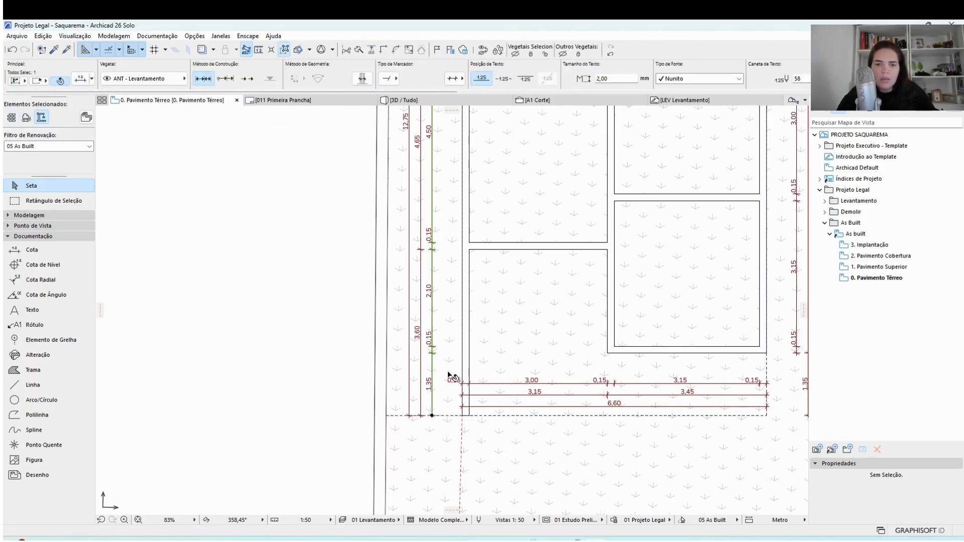
{"action": "left_click", "coordinate": [432, 347]}
{"action": "left_click", "coordinate": [431, 354]}
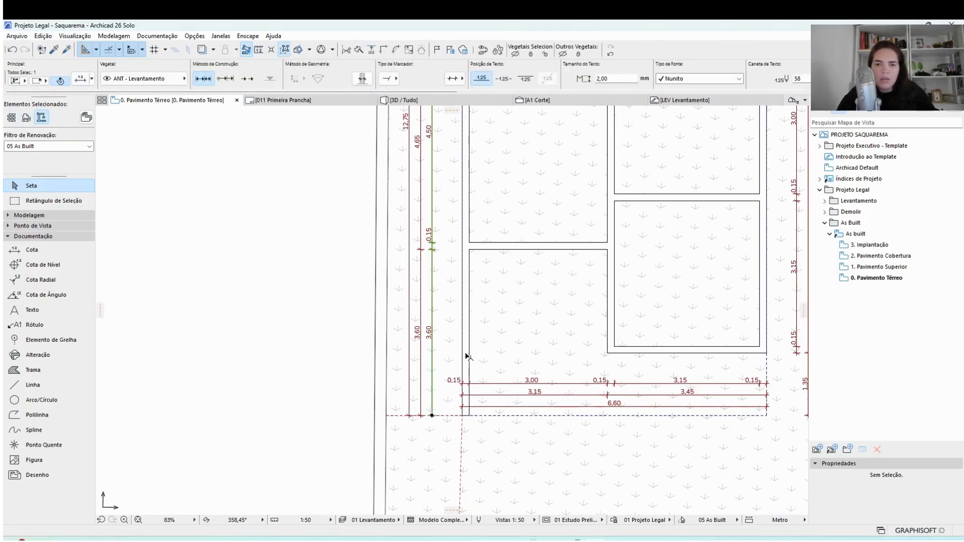
Step: Add a point to the innermost left dimension chain at the lower-left outer corner of the lower-right room
{"action": "left_click", "coordinate": [433, 310]}
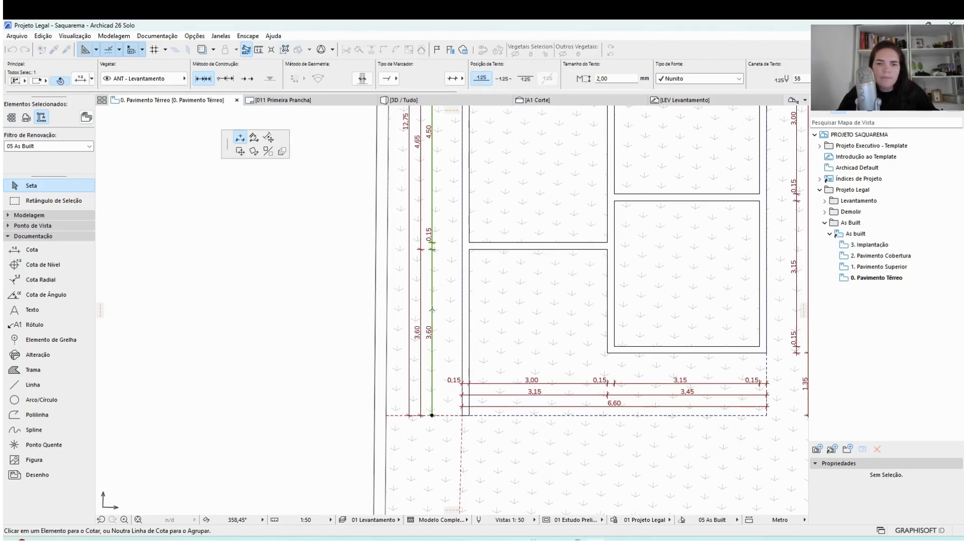
{"action": "left_click", "coordinate": [607, 354]}
{"action": "key", "text": "Escape"}
Step: Review the dimensions on all sides of the ground-floor plan and the building's position on the lot
{"action": "scroll", "coordinate": [552, 417], "scroll_direction": "down", "scroll_amount": 3}
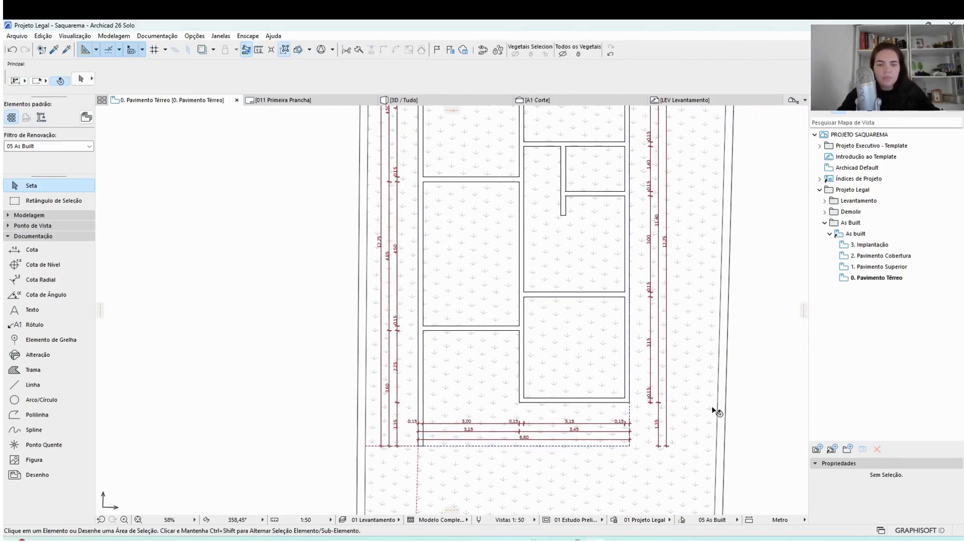
{"action": "scroll", "coordinate": [557, 301], "scroll_direction": "up", "scroll_amount": 3}
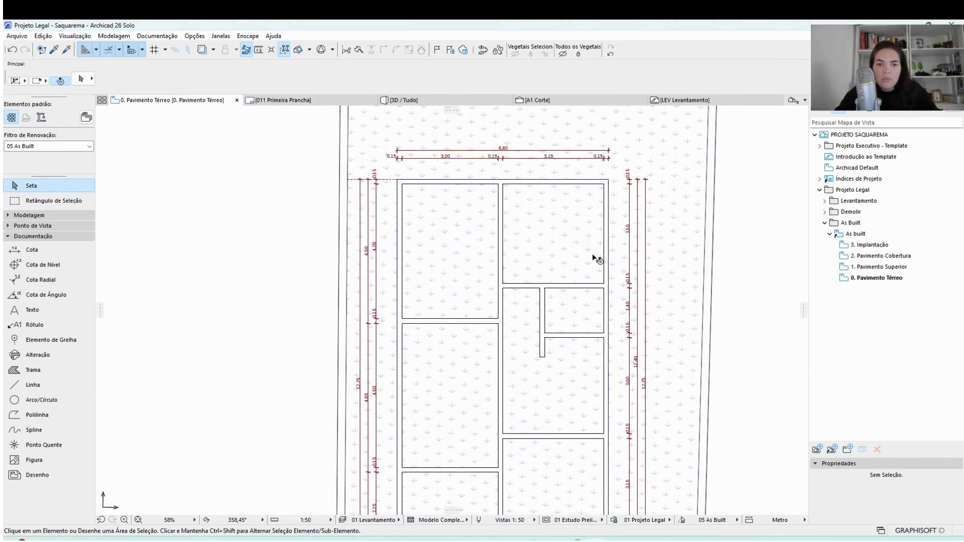
{"action": "scroll", "coordinate": [621, 327], "scroll_direction": "down", "scroll_amount": 3}
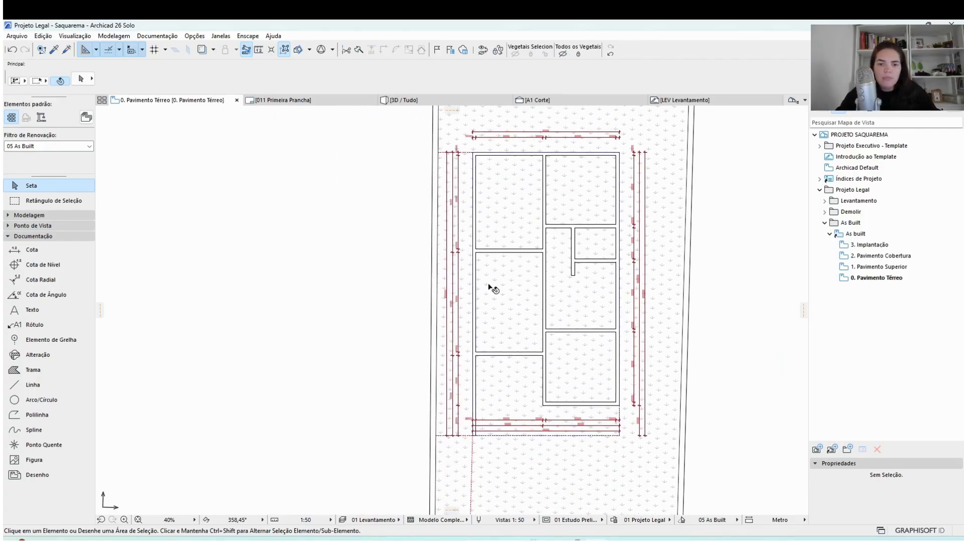
{"action": "scroll", "coordinate": [503, 288], "scroll_direction": "down", "scroll_amount": 3}
{"action": "middle_click_drag", "start_coordinate": [547, 389], "coordinate": [520, 265]}
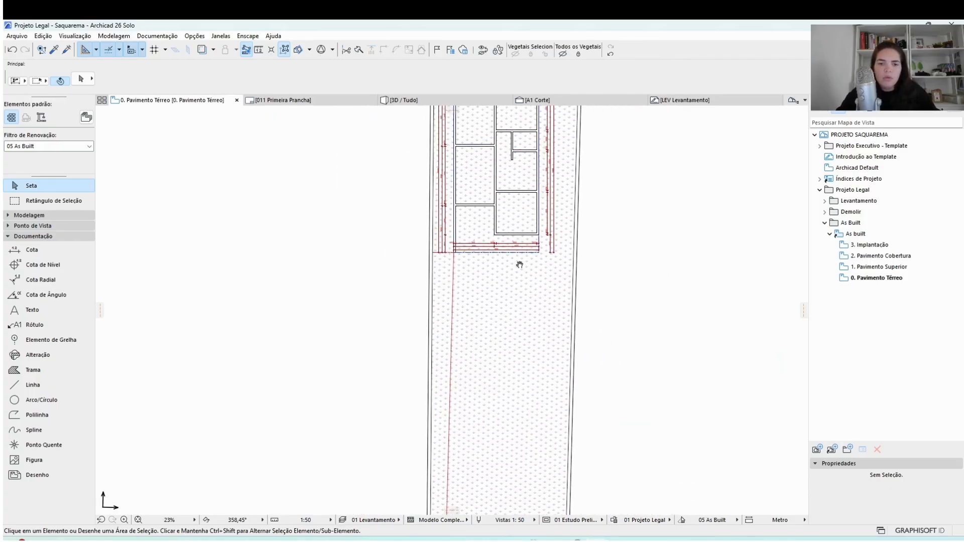
{"action": "scroll", "coordinate": [633, 268], "scroll_direction": "down", "scroll_amount": 2}
{"action": "left_click_drag", "start_coordinate": [630, 266], "coordinate": [707, 352]}
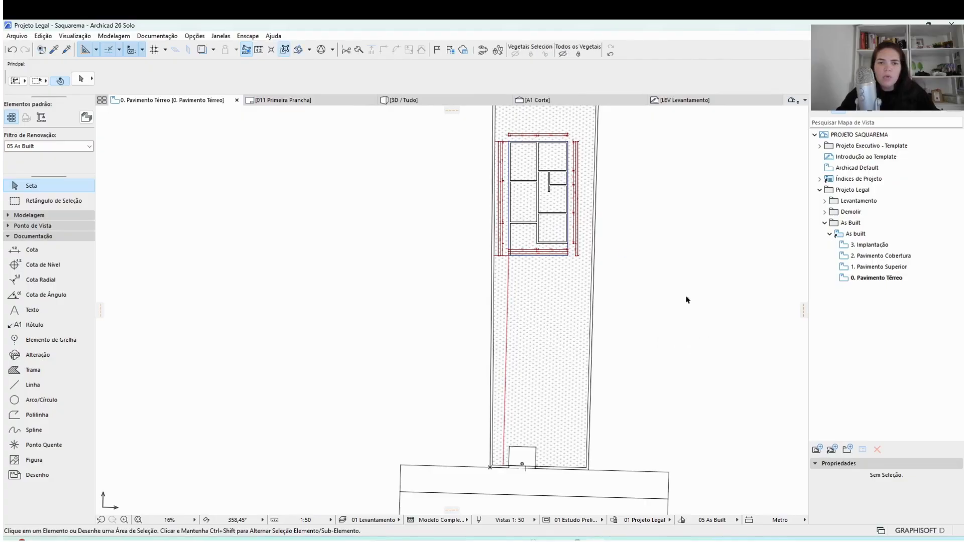
{"action": "scroll", "coordinate": [534, 155], "scroll_direction": "up", "scroll_amount": 8}
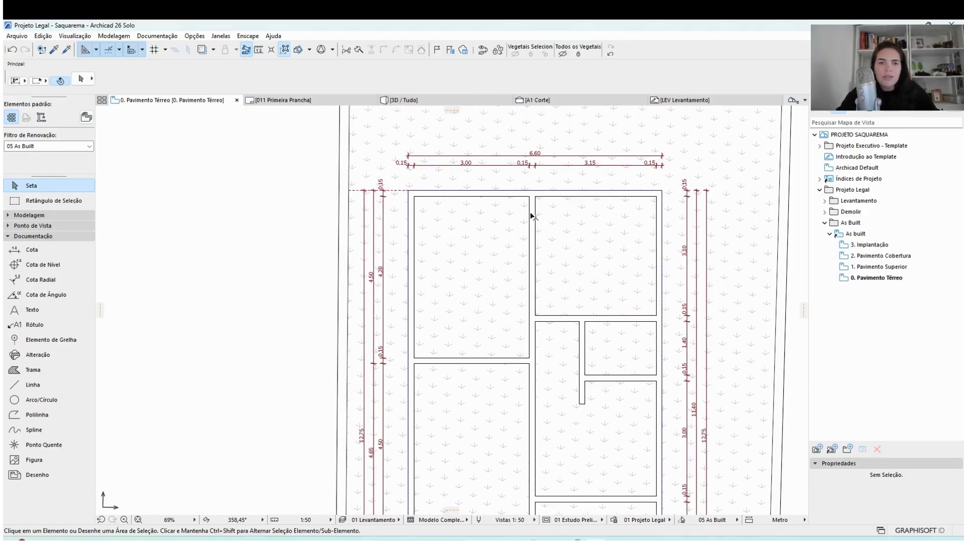
Step: Check the reference-line ends of the upper central wall and of the wall below the upper-right room
{"action": "left_click", "coordinate": [533, 216]}
{"action": "left_click", "coordinate": [535, 191]}
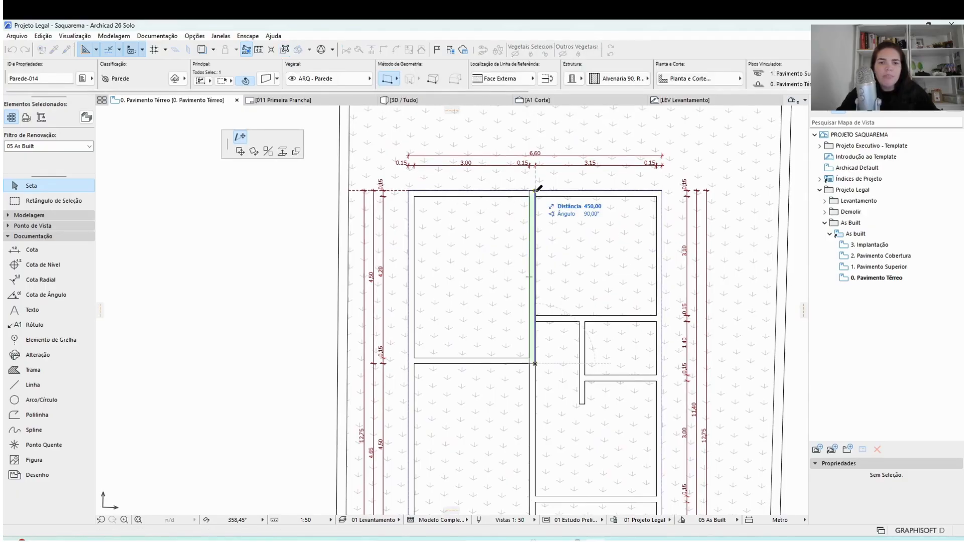
{"action": "key", "text": "Escape"}
{"action": "left_click", "coordinate": [551, 327]}
{"action": "left_click", "coordinate": [550, 320]}
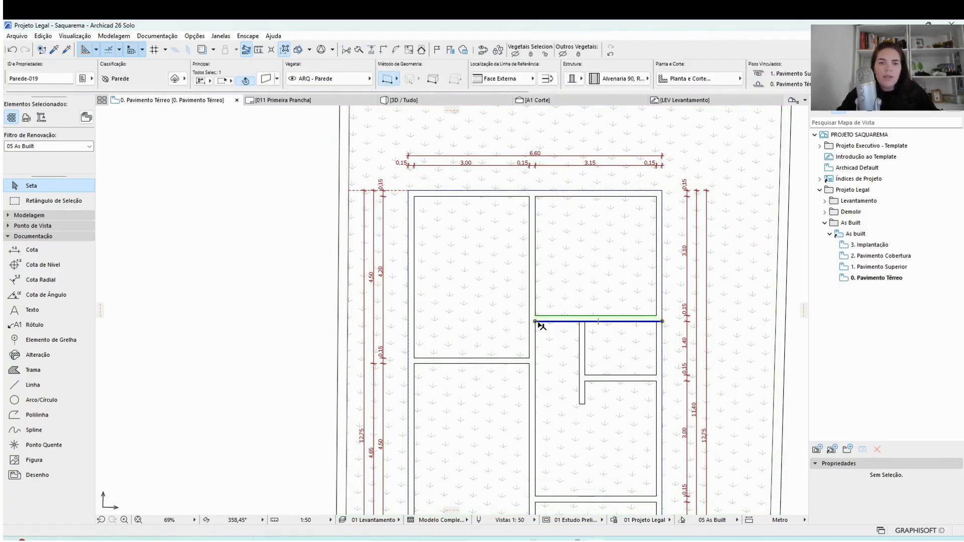
{"action": "left_click", "coordinate": [535, 320]}
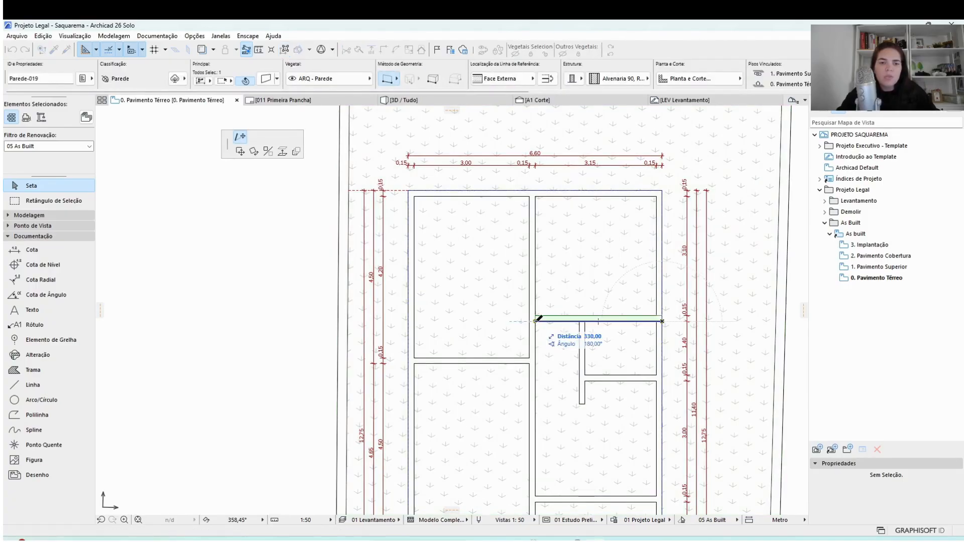
{"action": "key", "text": "Escape"}
{"action": "key", "text": "Escape"}
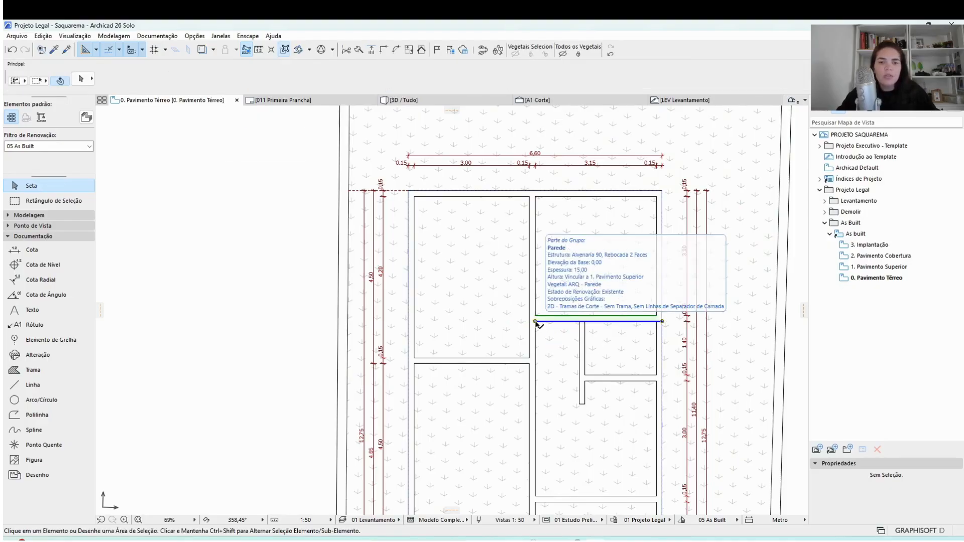
Step: Set the view orientation to 0,00° and return it to 358,45°
{"action": "scroll", "coordinate": [531, 426], "scroll_direction": "down", "scroll_amount": 4}
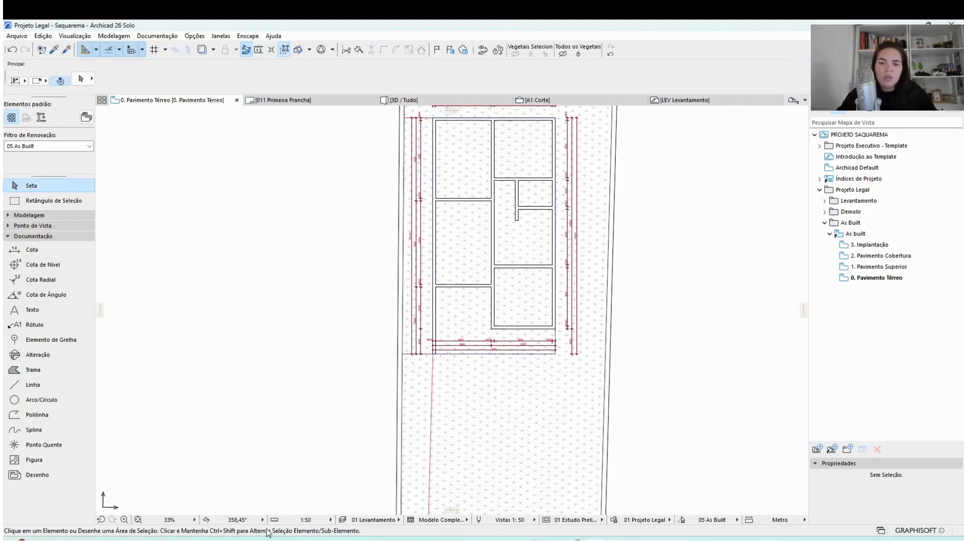
{"action": "left_click", "coordinate": [254, 522]}
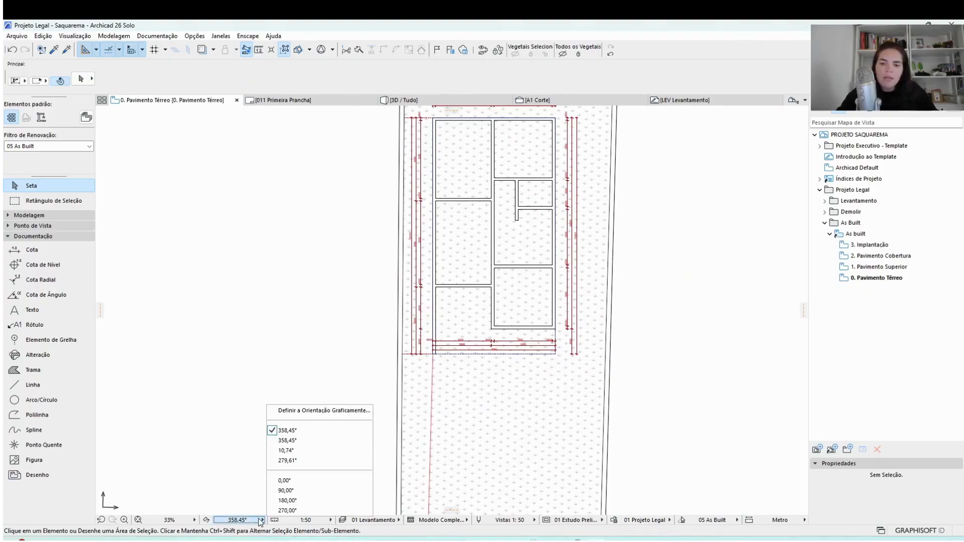
{"action": "left_click", "coordinate": [296, 481]}
{"action": "scroll", "coordinate": [652, 266], "scroll_direction": "down", "scroll_amount": 3}
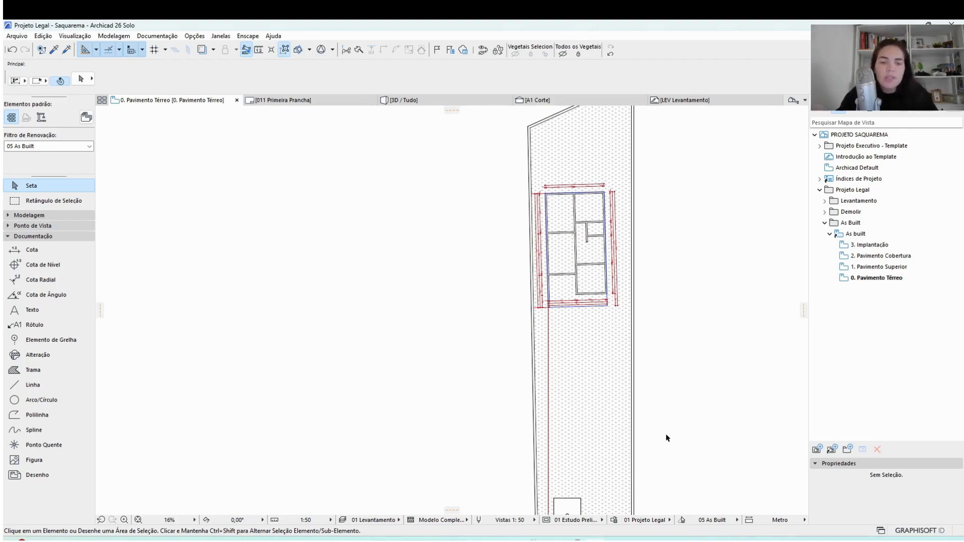
{"action": "left_click", "coordinate": [251, 520]}
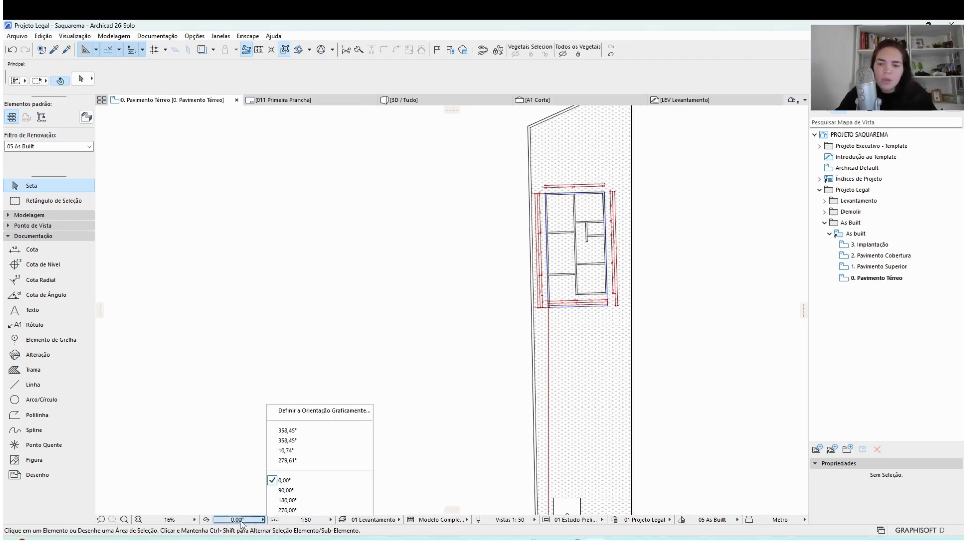
{"action": "left_click", "coordinate": [301, 431]}
{"action": "scroll", "coordinate": [627, 185], "scroll_direction": "up", "scroll_amount": 3}
Step: Enclose the building in a selection rectangle, select all its walls with the Parede tool, and clear the selection and rectangle
{"action": "left_click", "coordinate": [566, 192]}
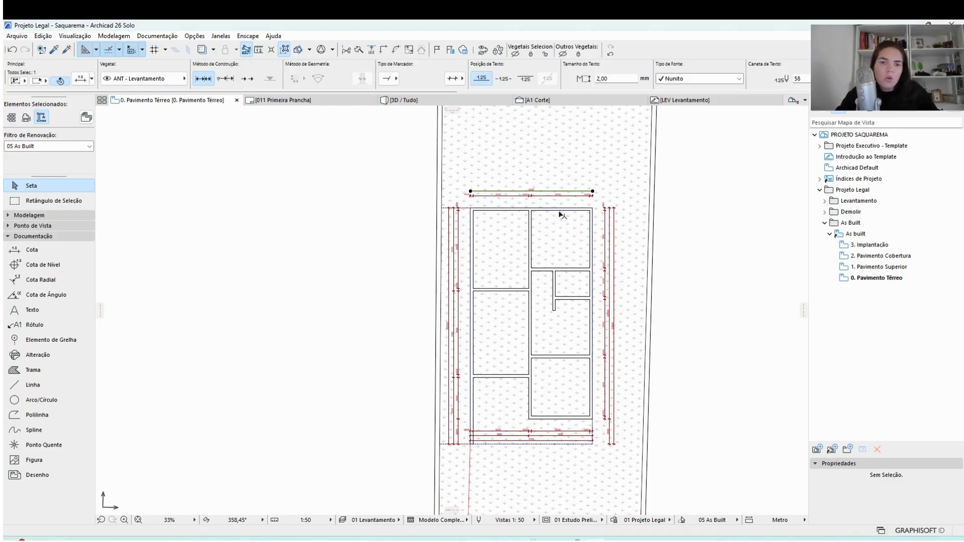
{"action": "left_click", "coordinate": [605, 199]}
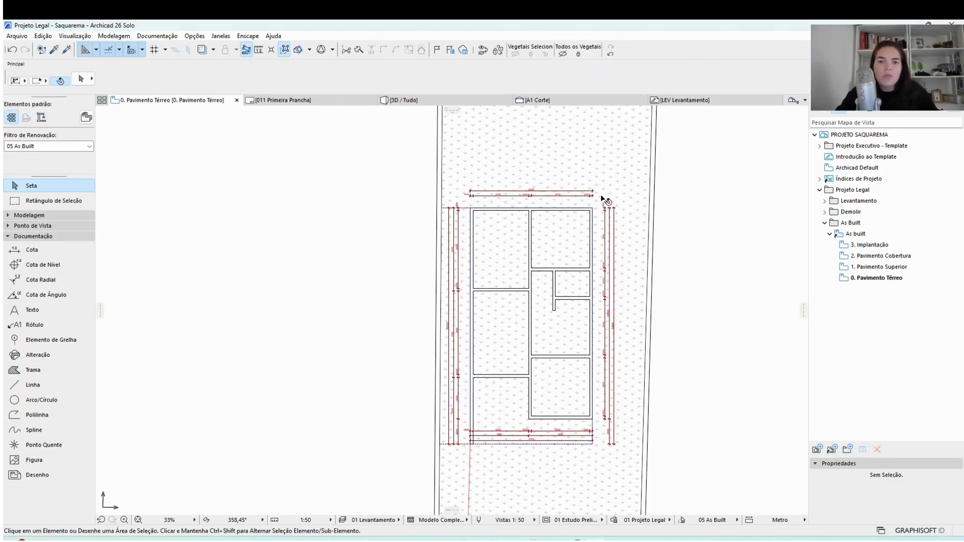
{"action": "left_click", "coordinate": [52, 201]}
{"action": "left_click", "coordinate": [468, 202]}
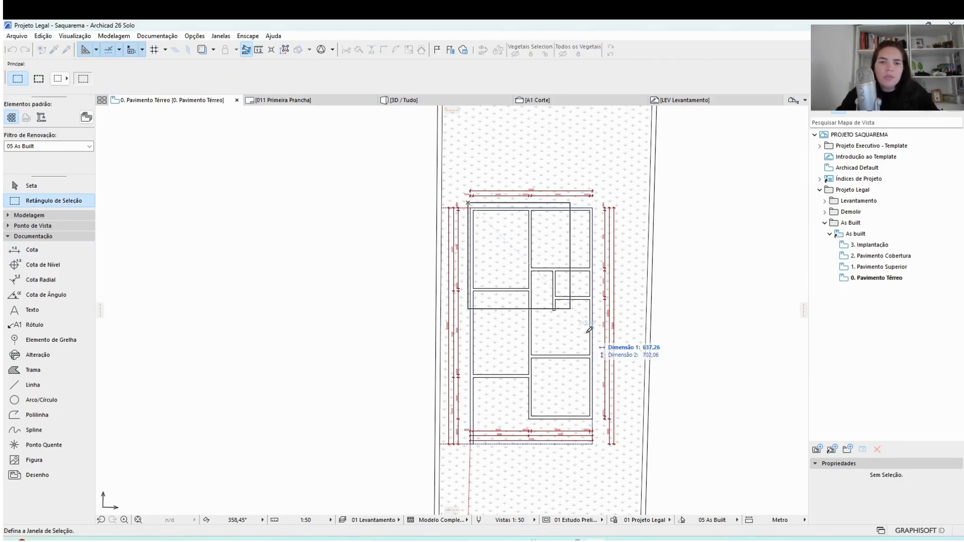
{"action": "left_click", "coordinate": [611, 466]}
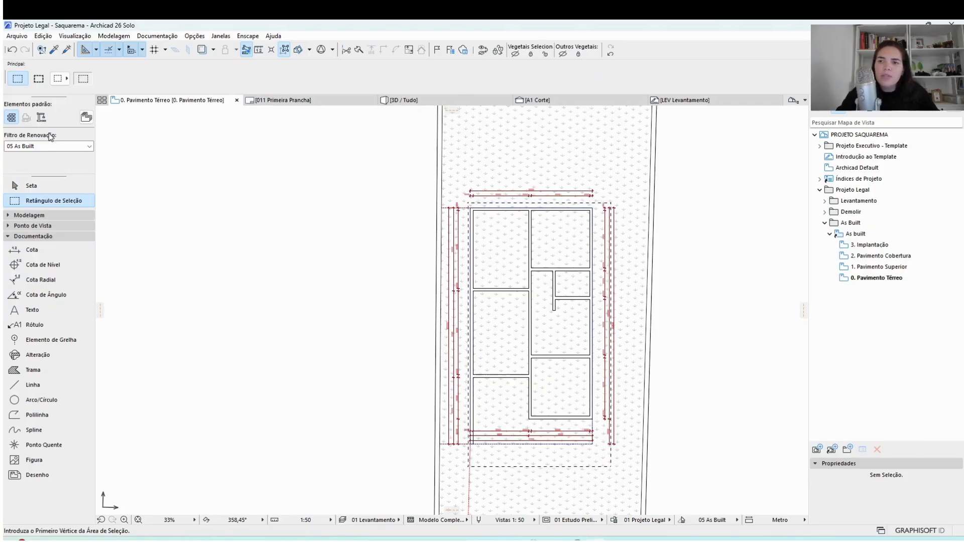
{"action": "left_click", "coordinate": [55, 216]}
{"action": "left_click", "coordinate": [34, 228]}
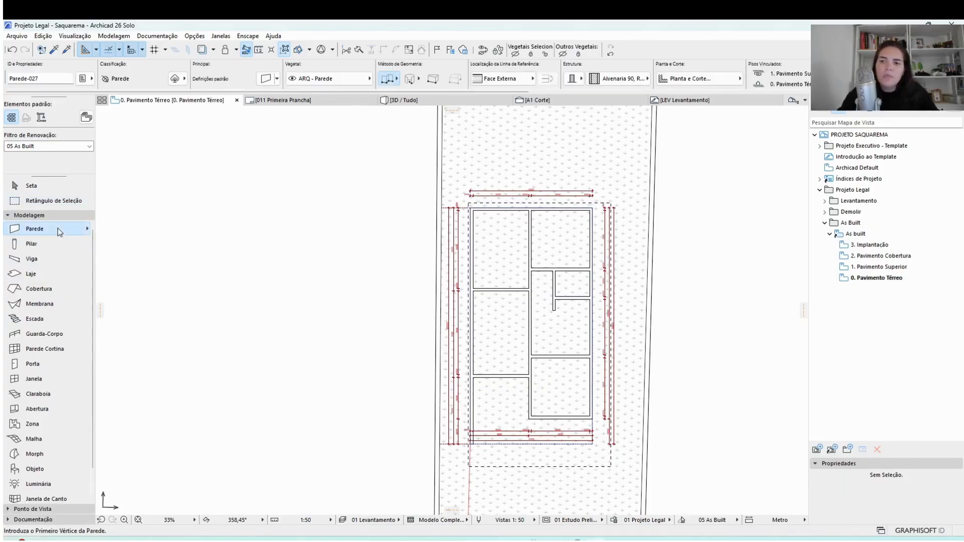
{"action": "key", "text": "ctrl+a"}
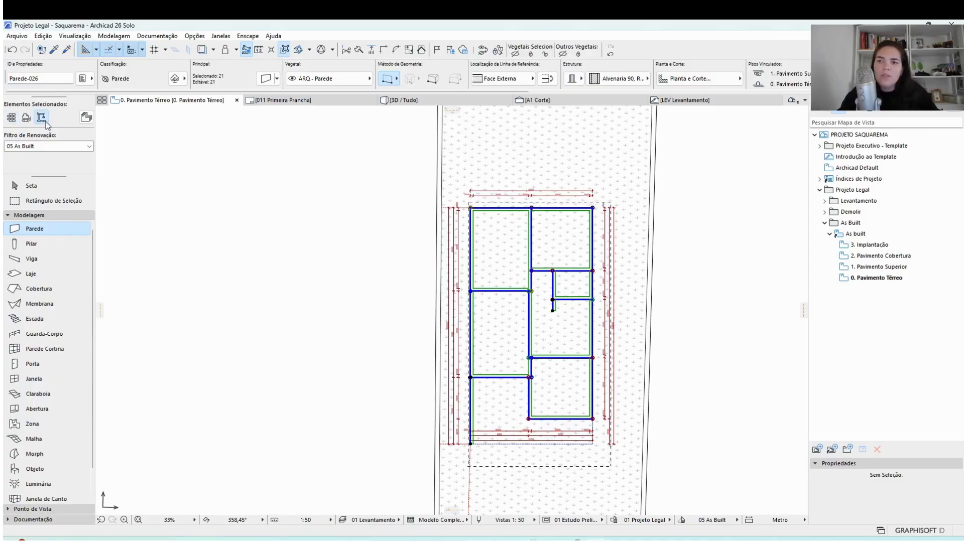
{"action": "key", "text": "Escape"}
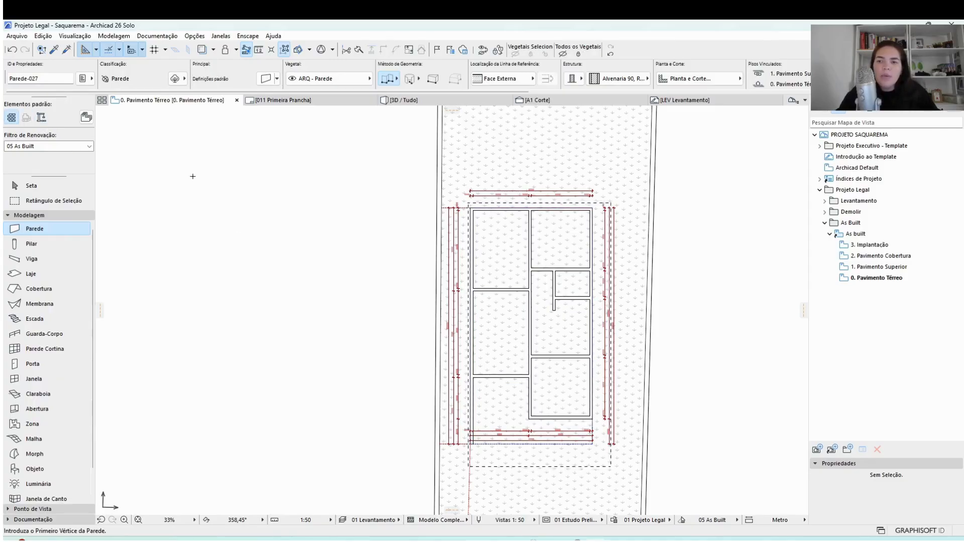
{"action": "key", "text": "Escape"}
Step: Expand the Levantamento and Demolir folders and compare their 0. Pavimento Térreo views with the As Built one
{"action": "left_click", "coordinate": [824, 201]}
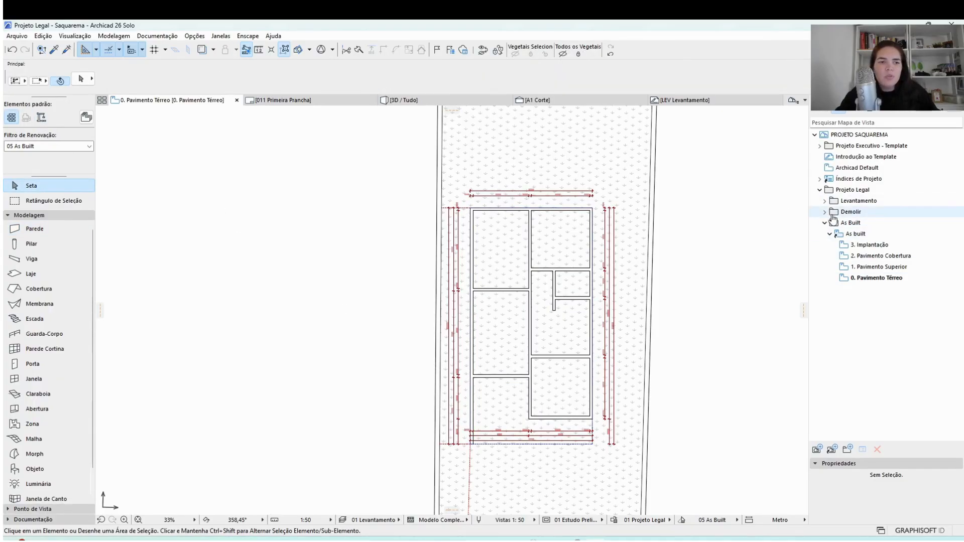
{"action": "left_click", "coordinate": [829, 212]}
{"action": "left_click", "coordinate": [824, 267]}
{"action": "left_click", "coordinate": [829, 277]}
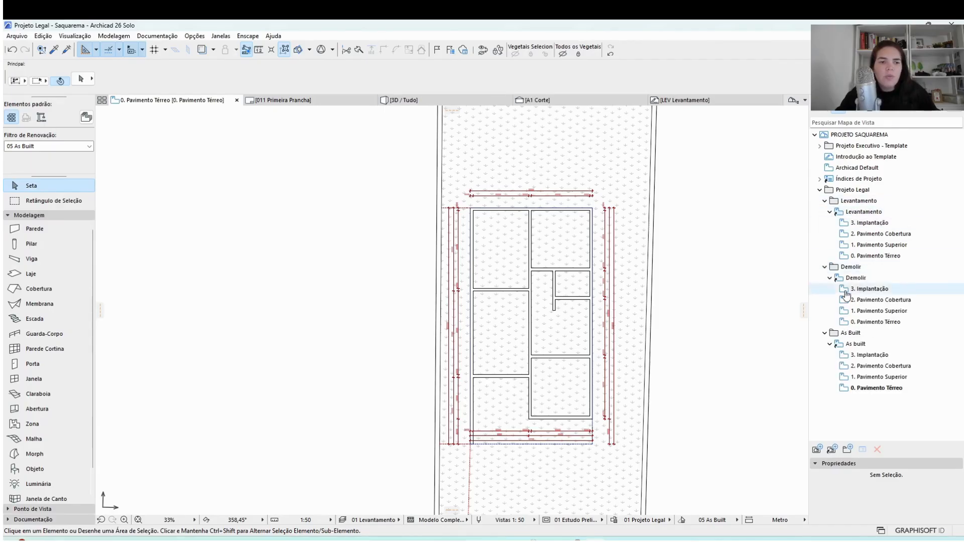
{"action": "double_click", "coordinate": [893, 256]}
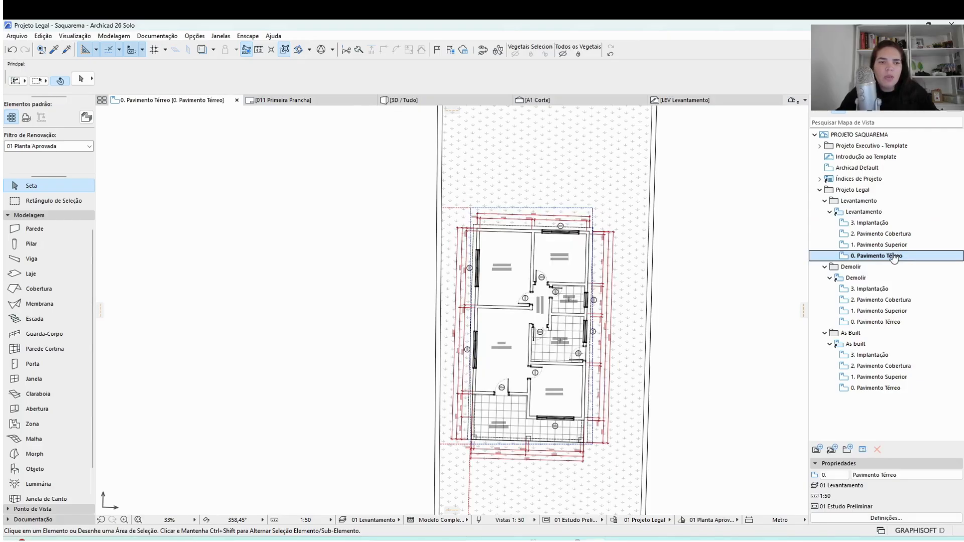
{"action": "double_click", "coordinate": [896, 322]}
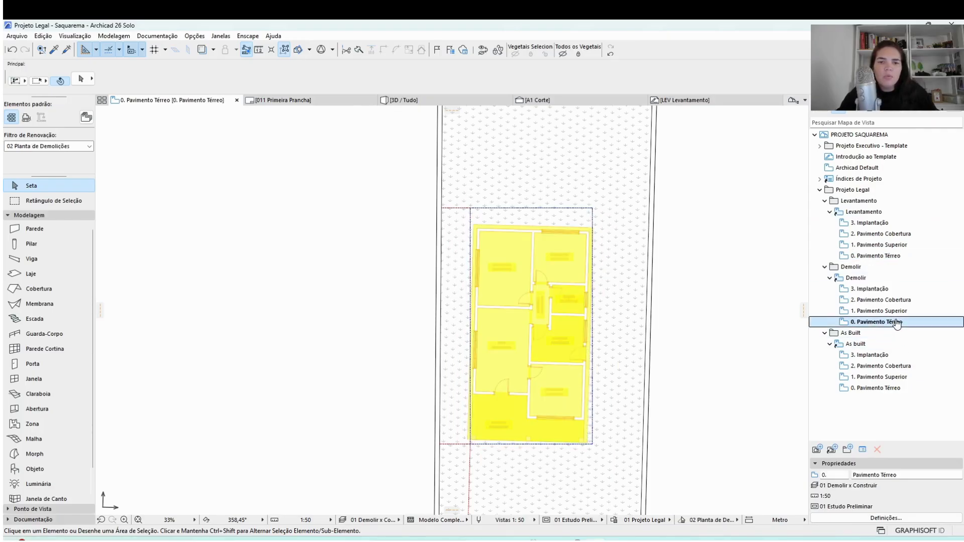
{"action": "double_click", "coordinate": [881, 389]}
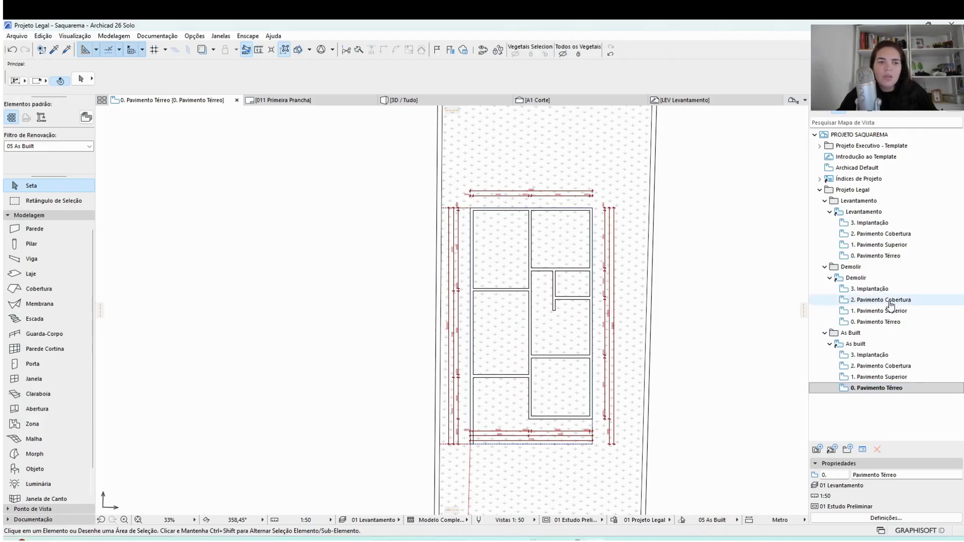
Step: Set the view orientation to 0,00° and open the Levantamento 0. Pavimento Térreo view
{"action": "left_click", "coordinate": [261, 521]}
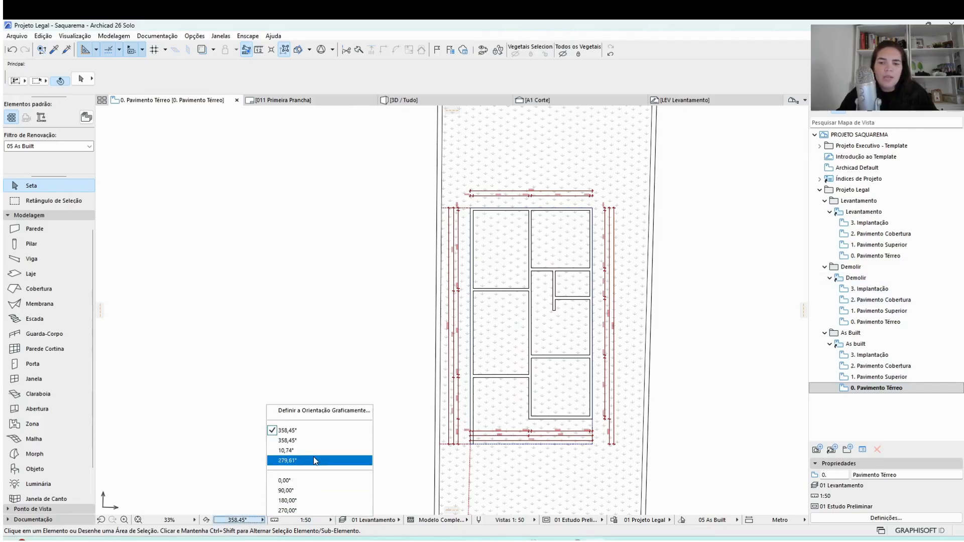
{"action": "left_click", "coordinate": [303, 481]}
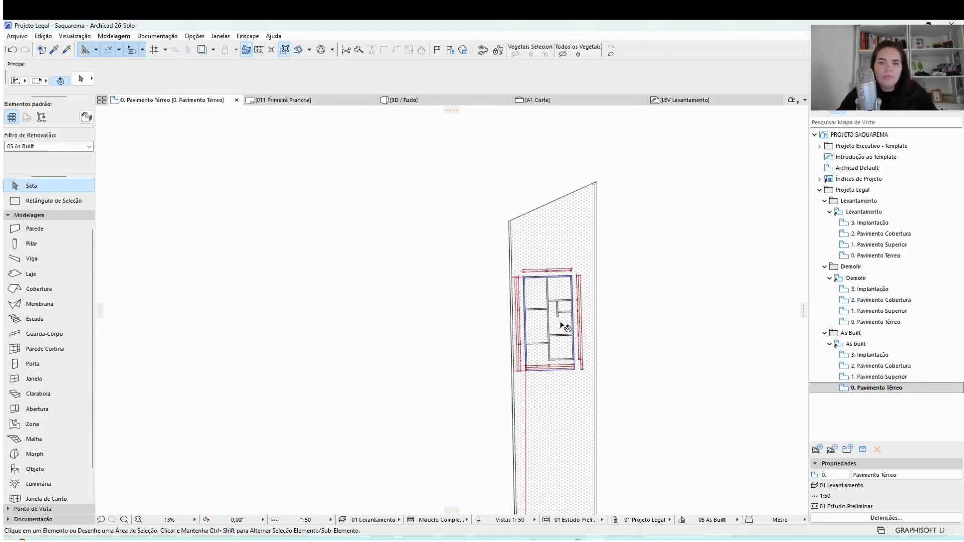
{"action": "left_click", "coordinate": [885, 257]}
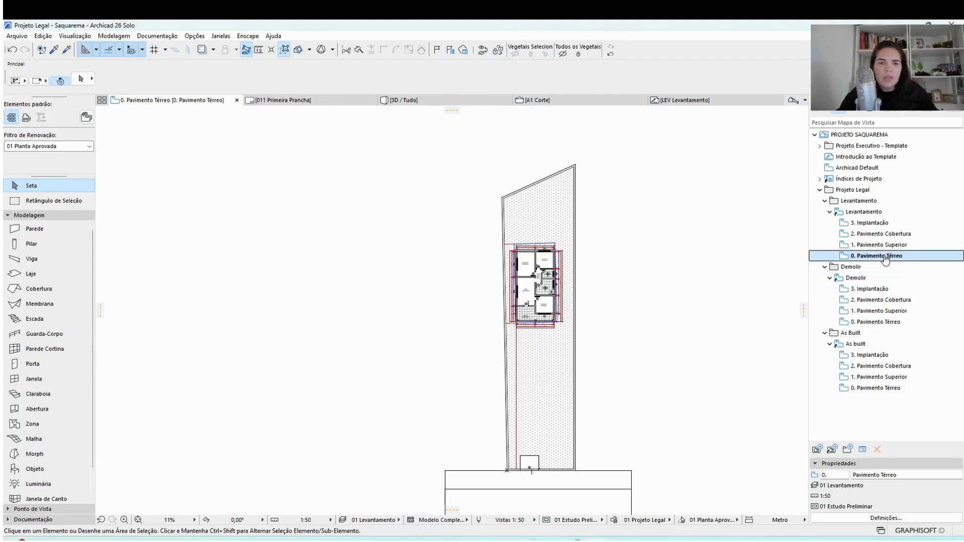
Step: Take the dashed reference lines around the house out of the Levantamento ground-floor plan, leaving them in the As Built plan
{"action": "scroll", "coordinate": [604, 320], "scroll_direction": "up", "scroll_amount": 5}
{"action": "middle_click_drag", "start_coordinate": [517, 293], "coordinate": [672, 339]}
{"action": "scroll", "coordinate": [591, 188], "scroll_direction": "up", "scroll_amount": 3}
{"action": "left_click", "coordinate": [441, 190]}
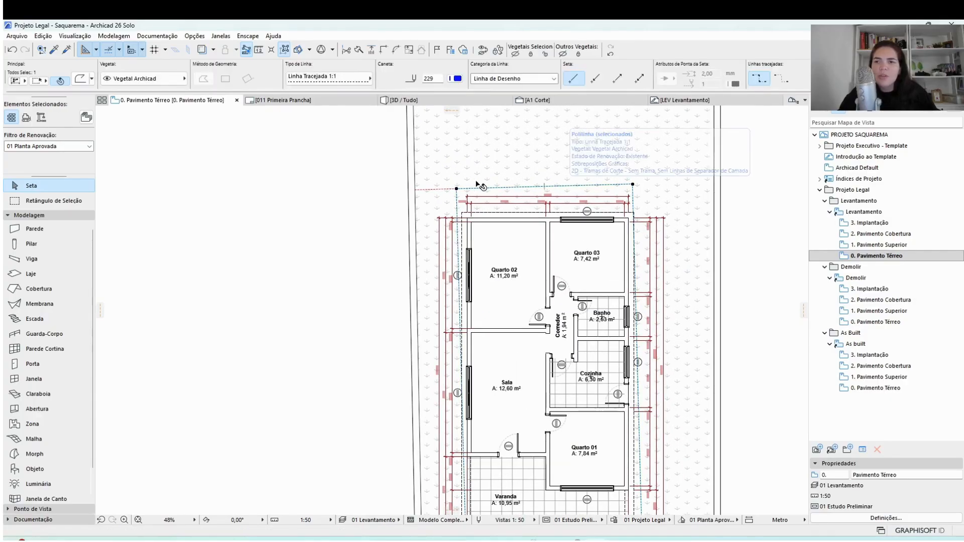
{"action": "left_click", "coordinate": [440, 189], "text": "shift"}
{"action": "scroll", "coordinate": [577, 193], "scroll_direction": "down", "scroll_amount": 4}
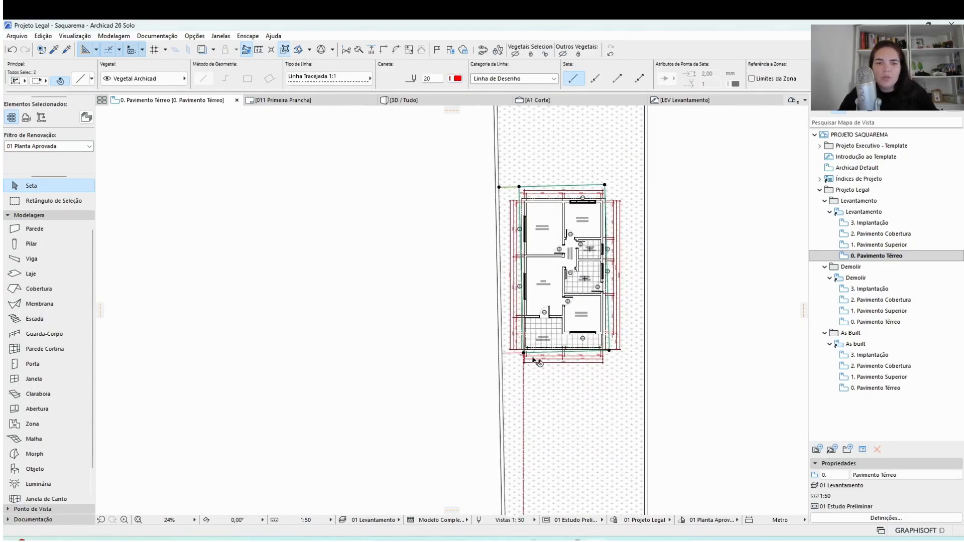
{"action": "scroll", "coordinate": [533, 377], "scroll_direction": "up", "scroll_amount": 5}
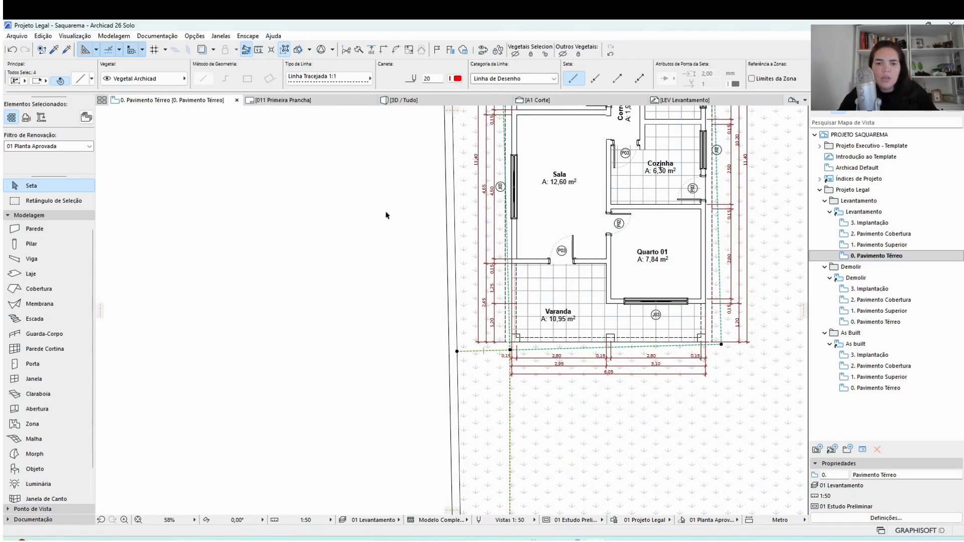
{"action": "left_click", "coordinate": [166, 80]}
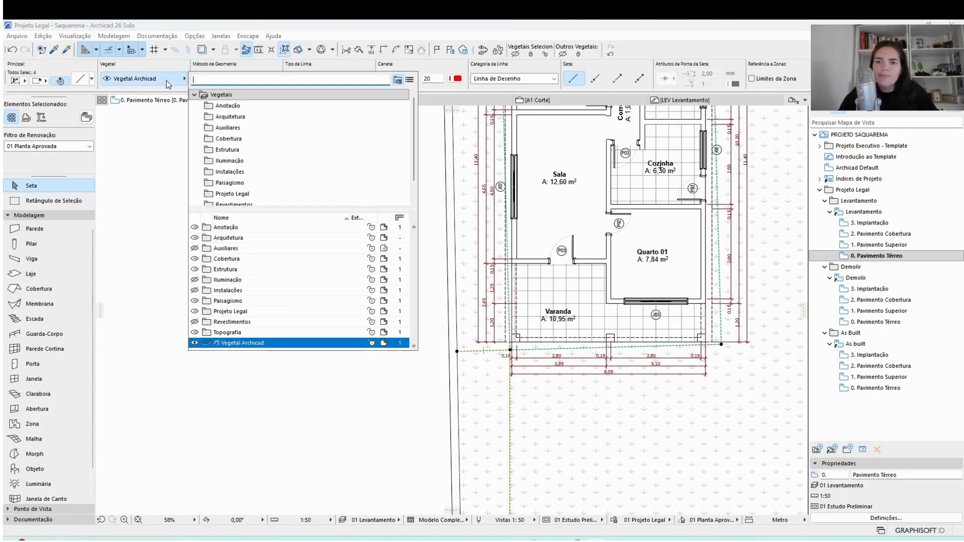
{"action": "key", "text": "Escape"}
{"action": "key", "text": "Escape"}
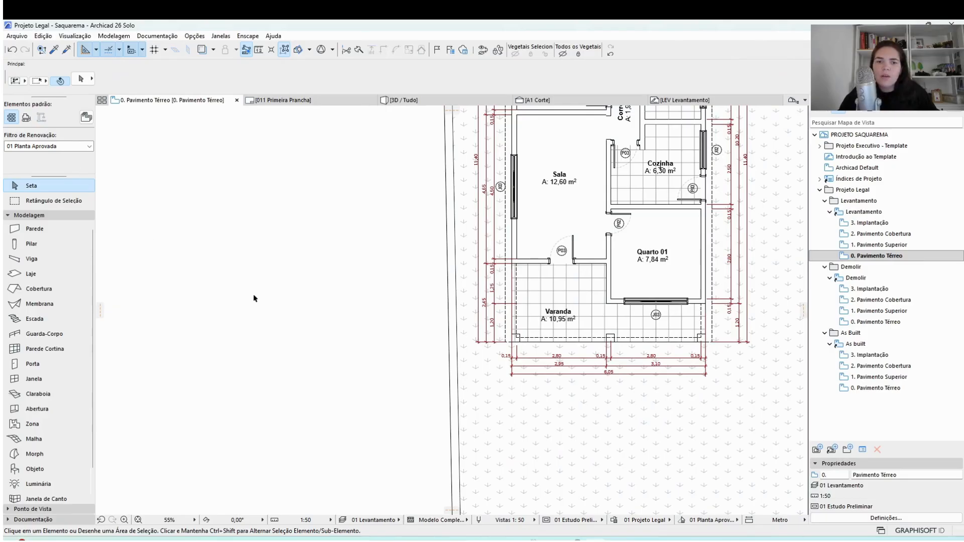
Step: Compare the Levantamento ground-floor plan with the Demolir and As Built 0. Pavimento Térreo views
{"action": "scroll", "coordinate": [252, 299], "scroll_direction": "down", "scroll_amount": 6}
{"action": "middle_click_drag", "start_coordinate": [290, 273], "coordinate": [357, 318]}
{"action": "scroll", "coordinate": [390, 345], "scroll_direction": "up", "scroll_amount": 1}
{"action": "scroll", "coordinate": [435, 340], "scroll_direction": "down", "scroll_amount": 3}
{"action": "middle_click_drag", "start_coordinate": [507, 350], "coordinate": [568, 244]}
{"action": "scroll", "coordinate": [581, 256], "scroll_direction": "up", "scroll_amount": 1}
{"action": "double_click", "coordinate": [882, 327]}
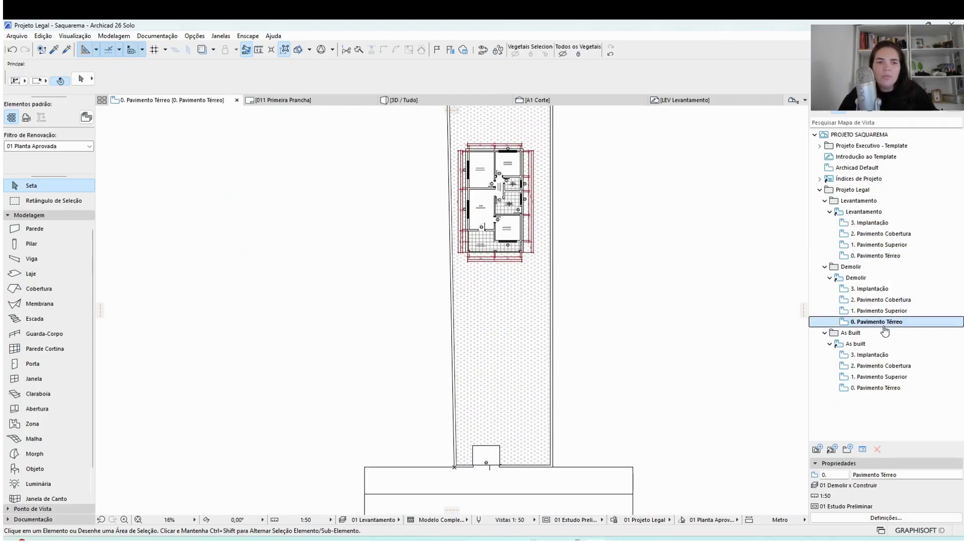
{"action": "double_click", "coordinate": [877, 389]}
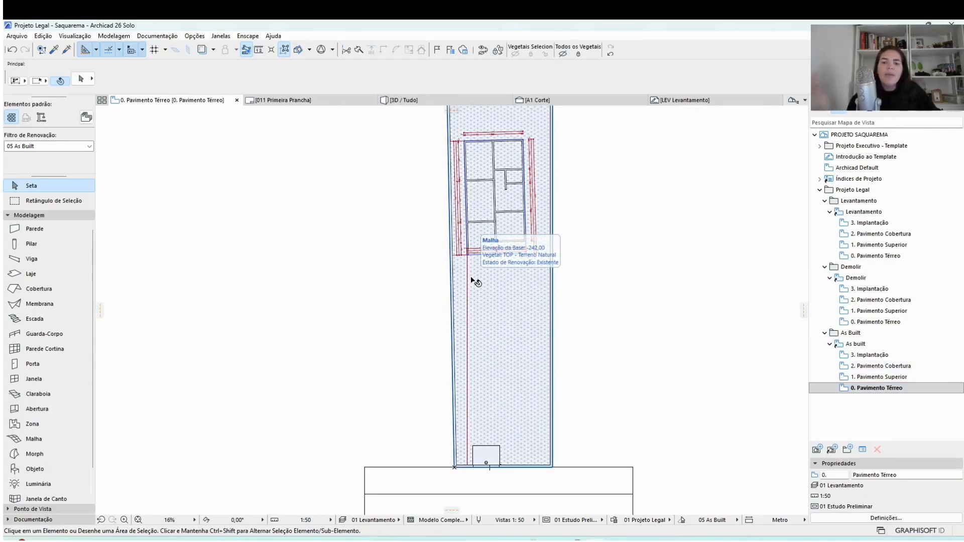
{"action": "scroll", "coordinate": [505, 209], "scroll_direction": "up", "scroll_amount": 2}
{"action": "scroll", "coordinate": [531, 215], "scroll_direction": "down", "scroll_amount": 4}
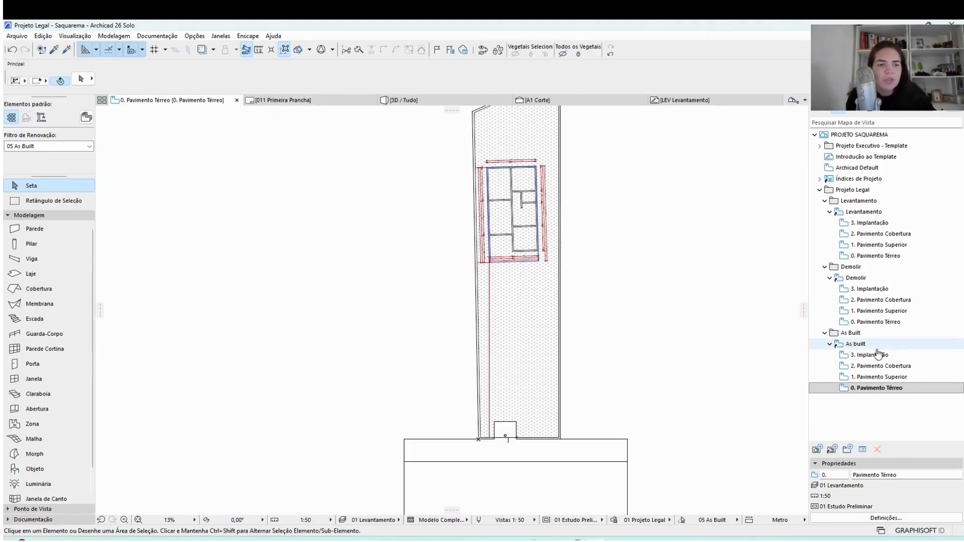
Step: Review the view settings of the As built view set, including its zoom and rotation option, and leave them without saving
{"action": "left_click", "coordinate": [861, 347]}
{"action": "right_click", "coordinate": [863, 349]}
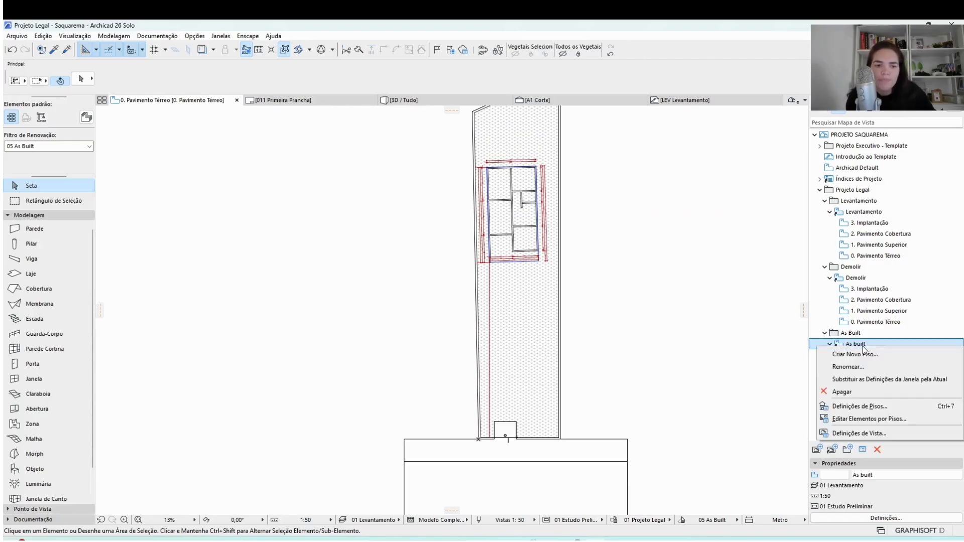
{"action": "left_click", "coordinate": [849, 433]}
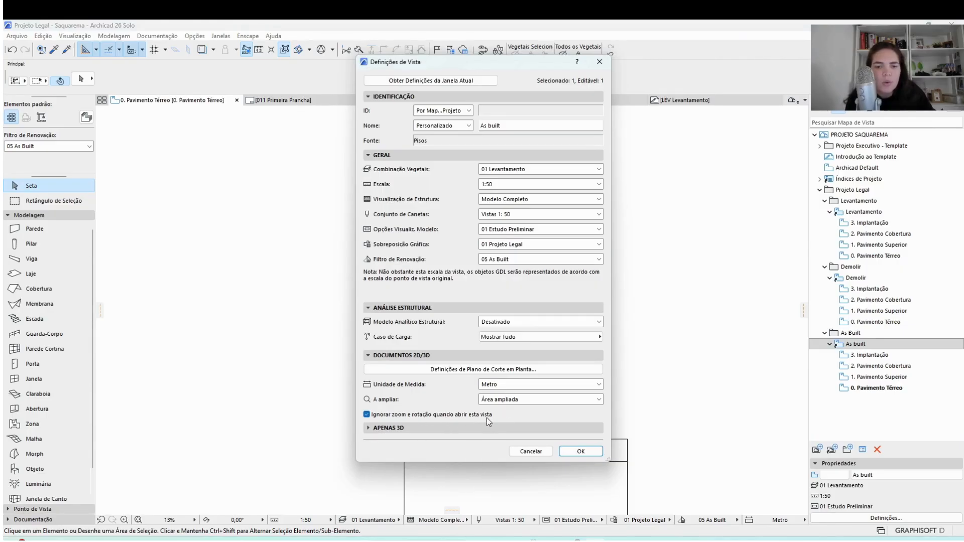
{"action": "left_click", "coordinate": [528, 451]}
{"action": "scroll", "coordinate": [490, 187], "scroll_direction": "up", "scroll_amount": 5}
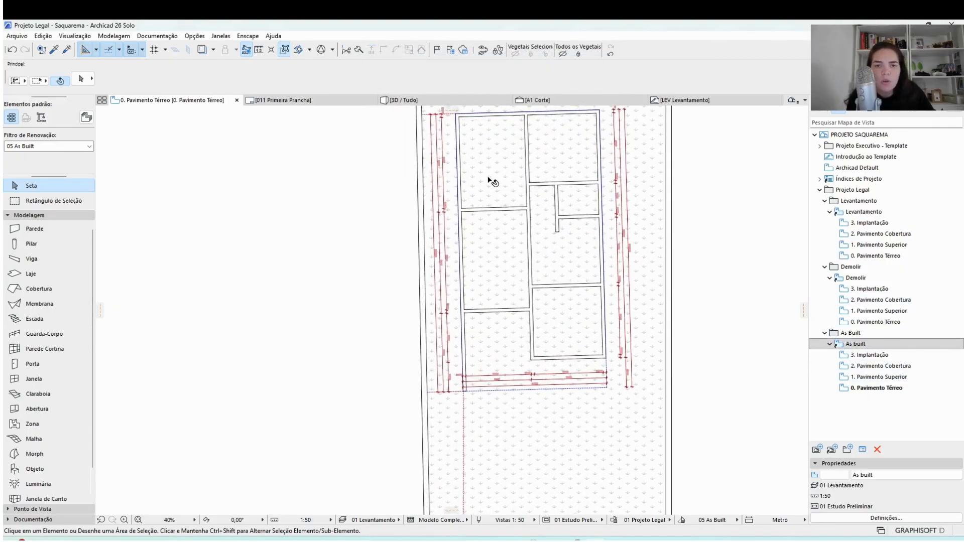
{"action": "scroll", "coordinate": [481, 290], "scroll_direction": "down", "scroll_amount": 1}
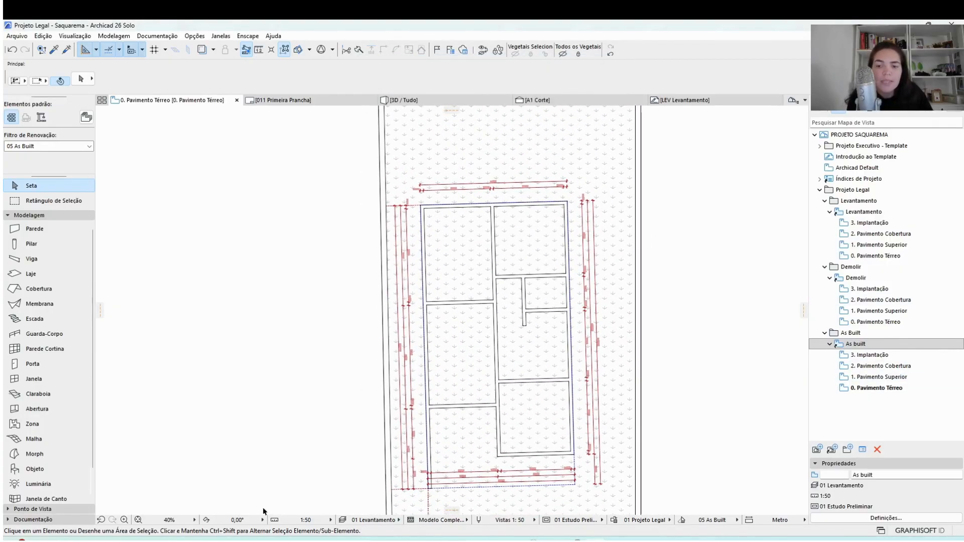
Step: Set the As Built plan's orientation to 358,45° and replace the As built view set's definitions with those of the current window
{"action": "left_click", "coordinate": [254, 521]}
{"action": "left_click", "coordinate": [287, 430]}
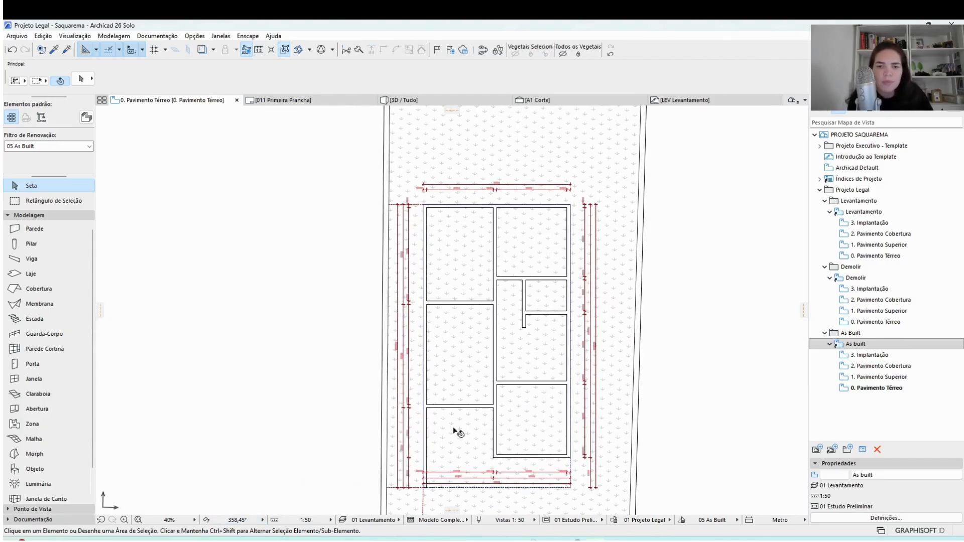
{"action": "scroll", "coordinate": [517, 409], "scroll_direction": "up", "scroll_amount": 1}
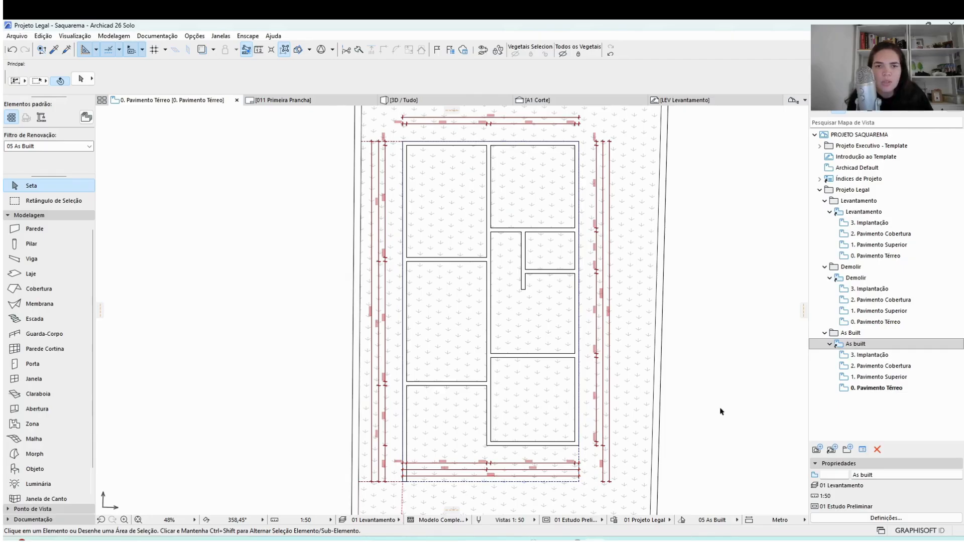
{"action": "left_click", "coordinate": [855, 346]}
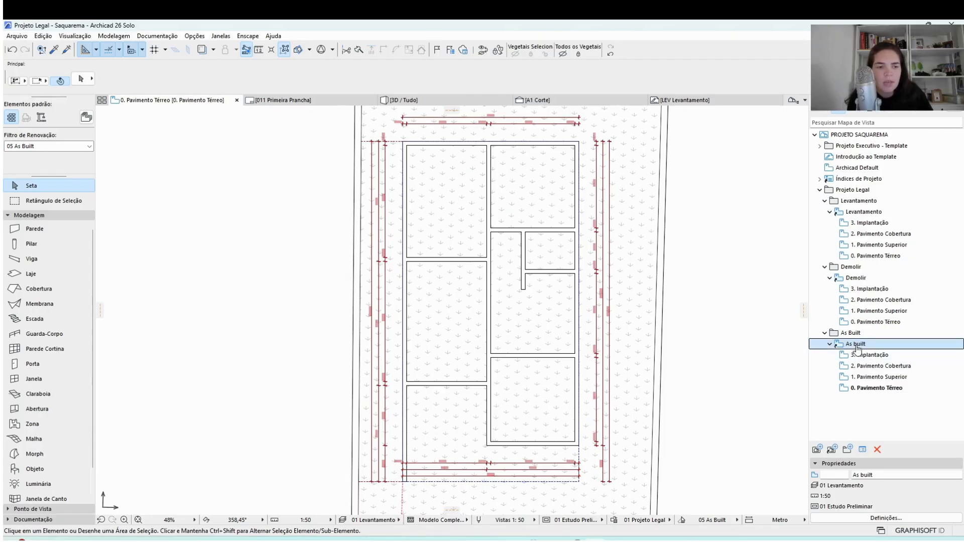
{"action": "right_click", "coordinate": [857, 348]}
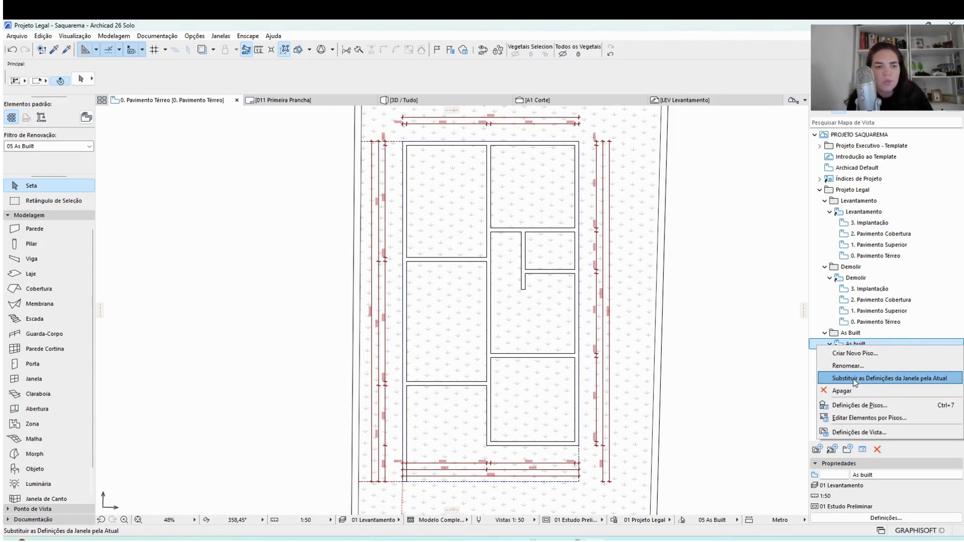
{"action": "left_click", "coordinate": [854, 379]}
Step: Turn off Ignorar zoom e rotação quando abrir esta vista in the As built view settings
{"action": "right_click", "coordinate": [856, 345]}
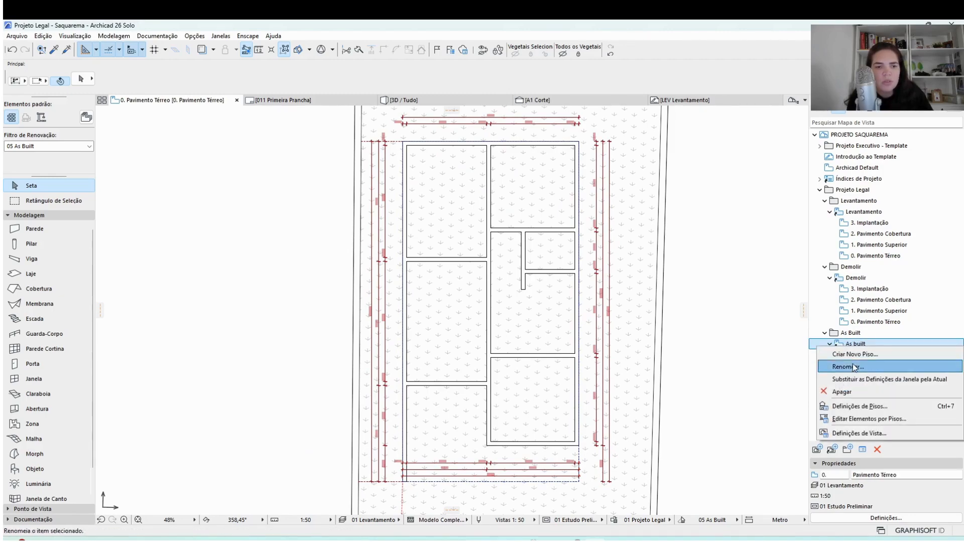
{"action": "left_click", "coordinate": [857, 433]}
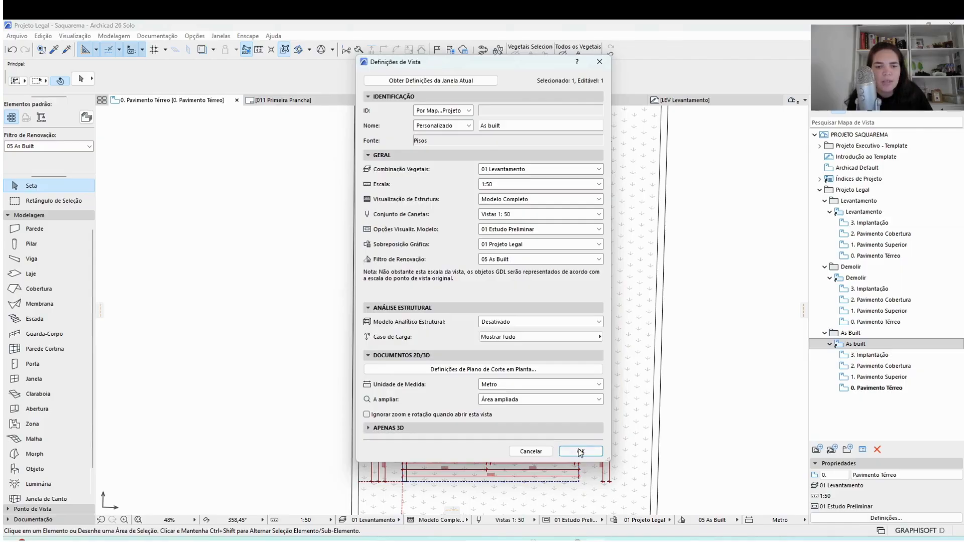
{"action": "left_click", "coordinate": [580, 451]}
{"action": "right_click", "coordinate": [855, 345]}
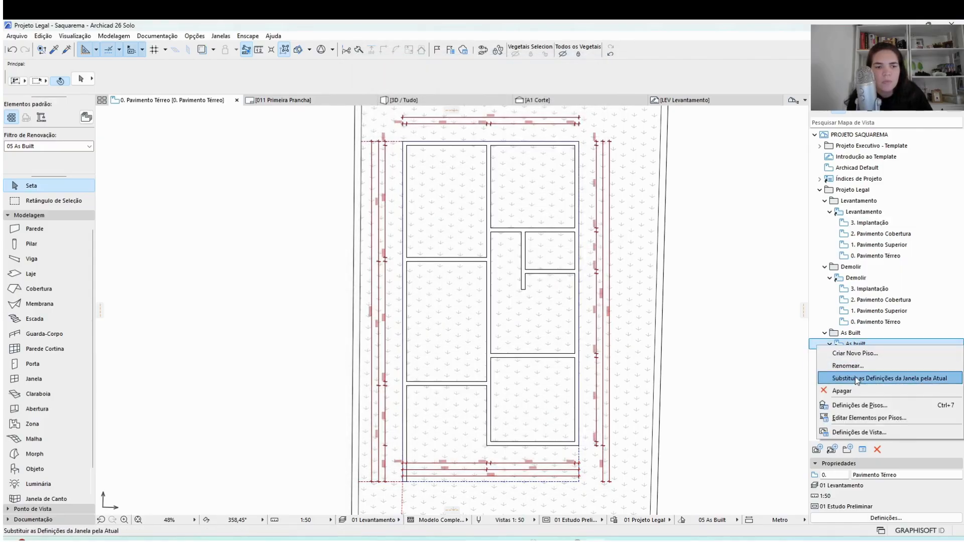
{"action": "key", "text": "Escape"}
{"action": "right_click", "coordinate": [855, 344]}
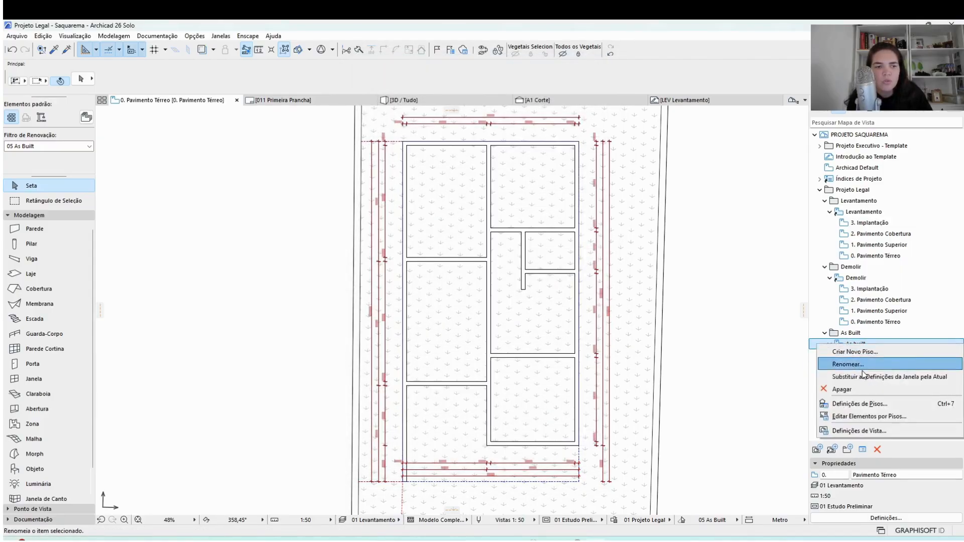
Step: Open the Demolir 0. Pavimento Térreo view and set its orientation to 0,00°
{"action": "double_click", "coordinate": [882, 323]}
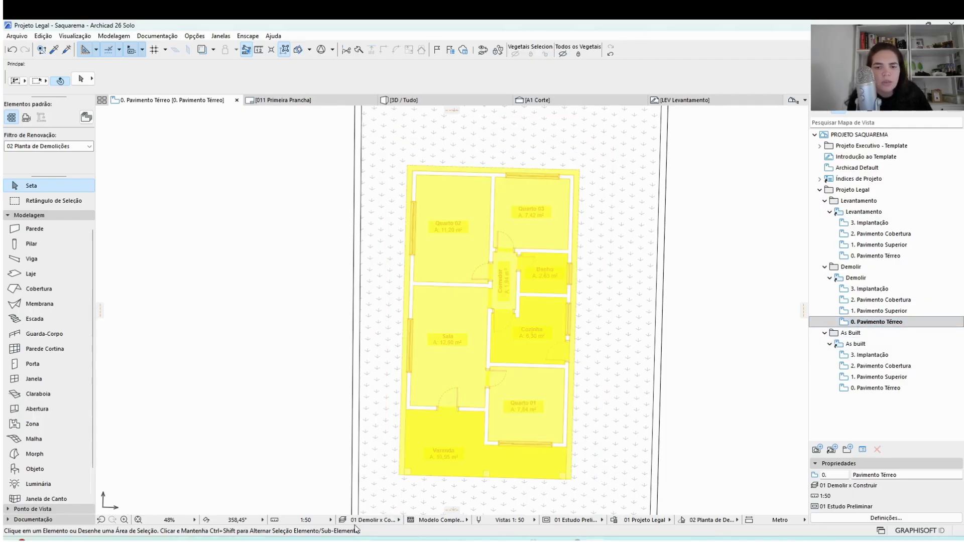
{"action": "left_click", "coordinate": [262, 521]}
{"action": "left_click", "coordinate": [301, 480]}
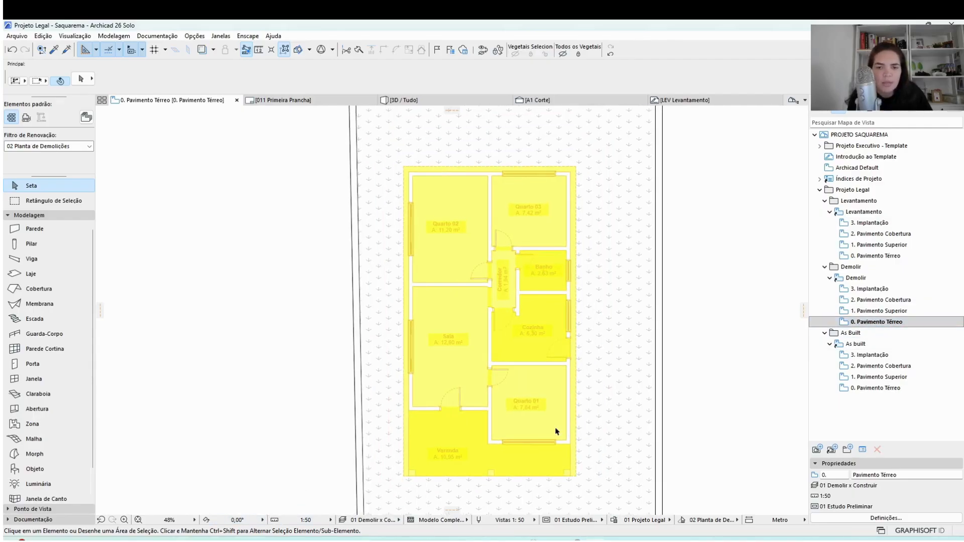
Step: Turn off Ignorar zoom e rotação for the Demolir view set and replace its definitions with those of the current window
{"action": "right_click", "coordinate": [874, 278]}
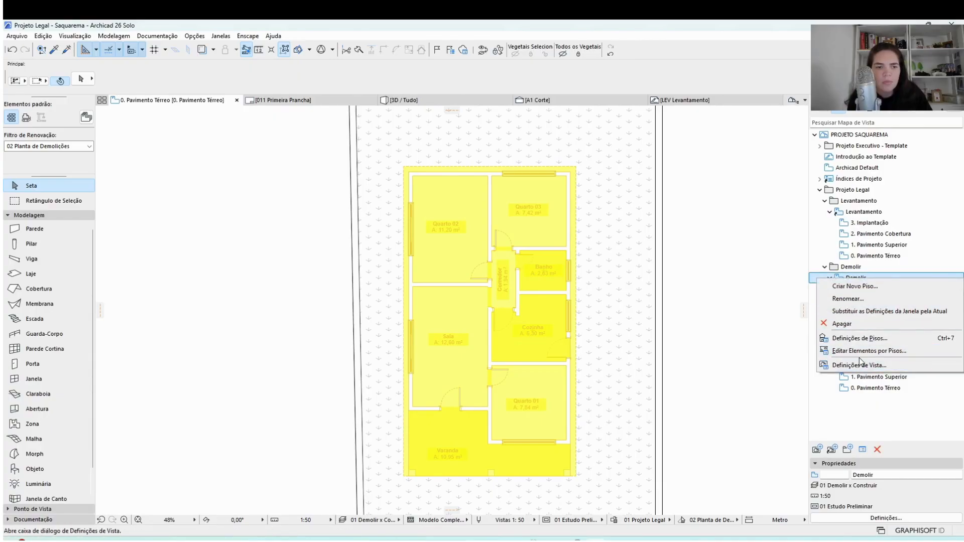
{"action": "left_click", "coordinate": [870, 371]}
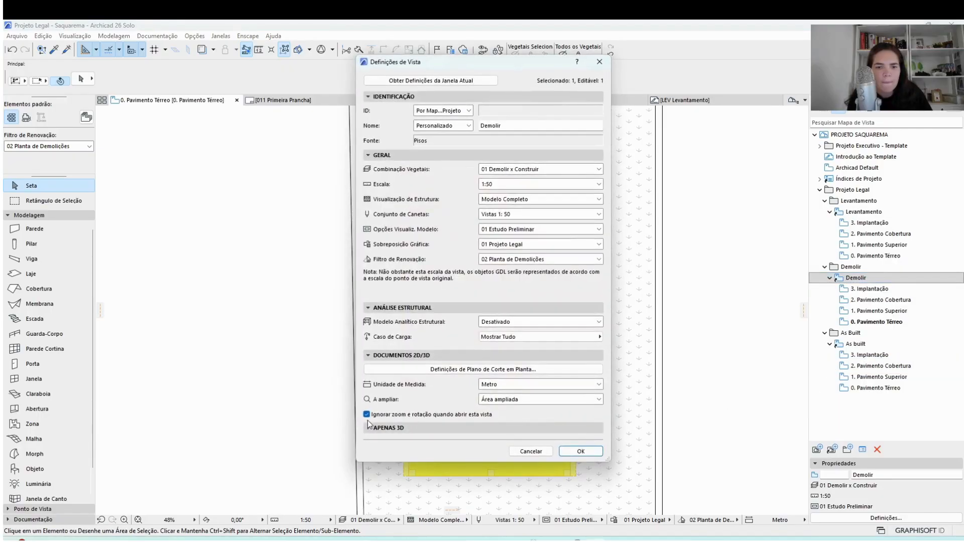
{"action": "left_click", "coordinate": [581, 451]}
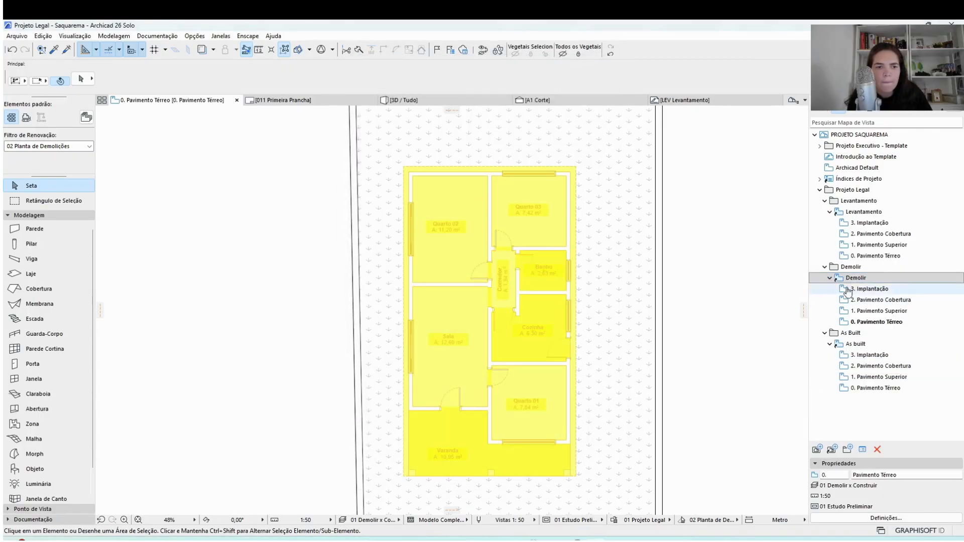
{"action": "right_click", "coordinate": [858, 279]}
{"action": "left_click", "coordinate": [889, 311]}
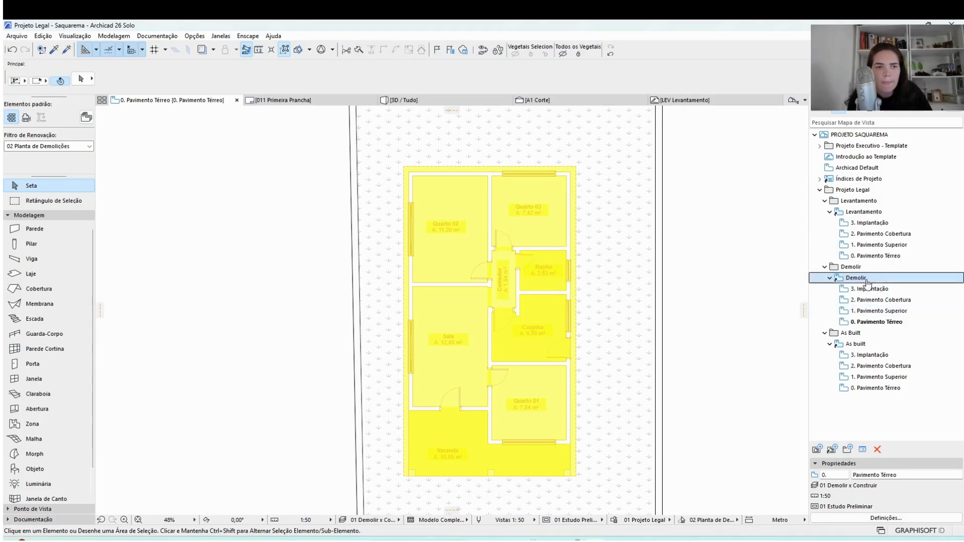
Step: Open the Levantamento 0. Pavimento Térreo view and turn off Ignorar zoom e rotação in the Levantamento view settings
{"action": "left_click", "coordinate": [879, 256]}
{"action": "double_click", "coordinate": [879, 256]}
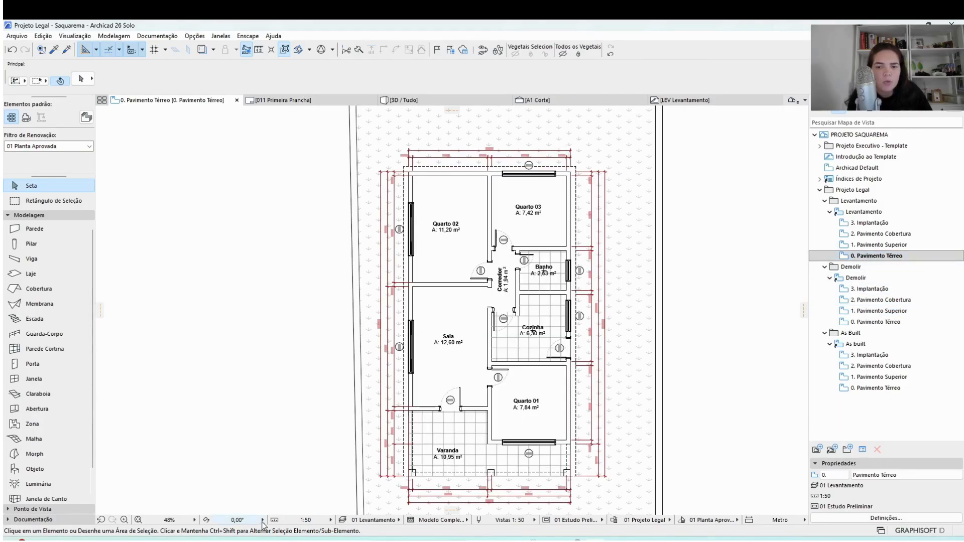
{"action": "right_click", "coordinate": [867, 212]}
{"action": "left_click", "coordinate": [857, 305]}
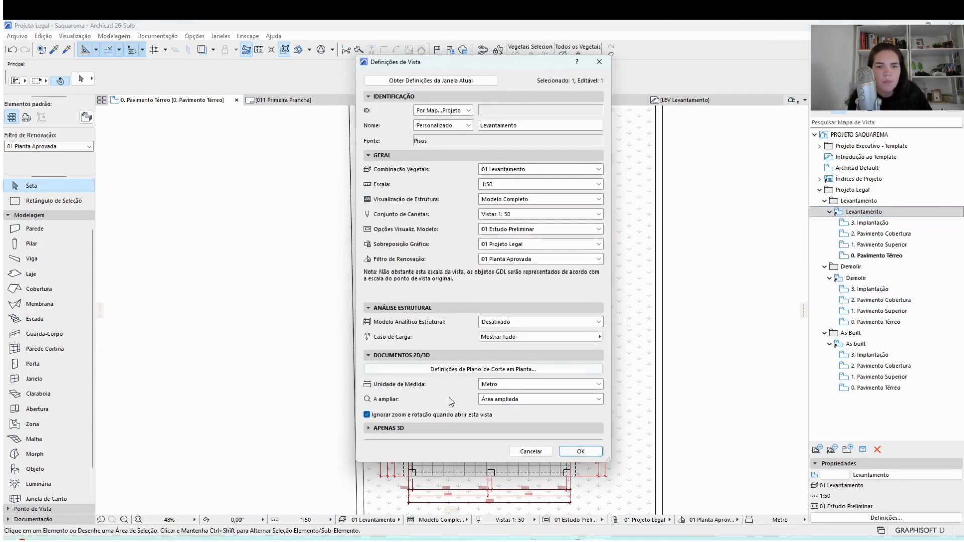
{"action": "left_click", "coordinate": [580, 452]}
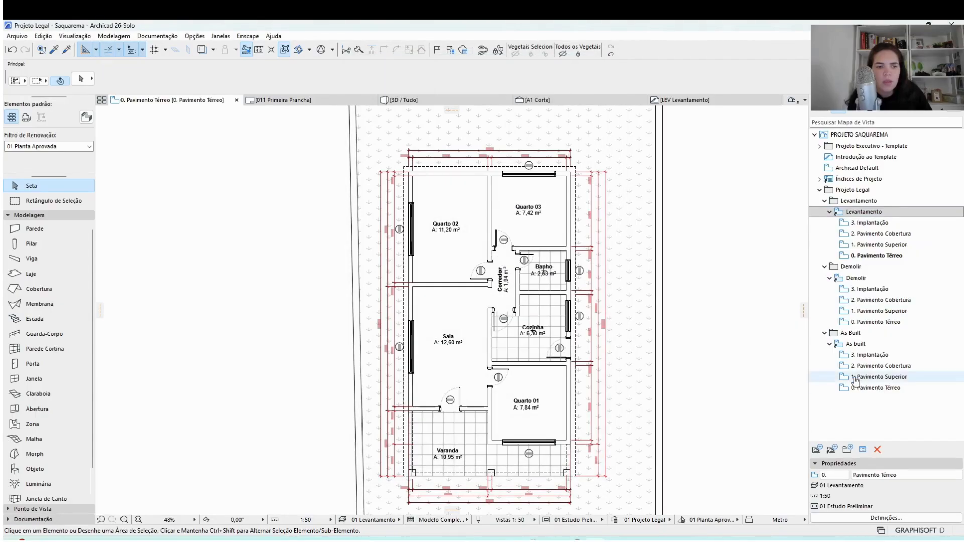
Step: Check the stored orientation of the As Built, Demolir and Levantamento ground-floor views by opening each one
{"action": "double_click", "coordinate": [856, 390]}
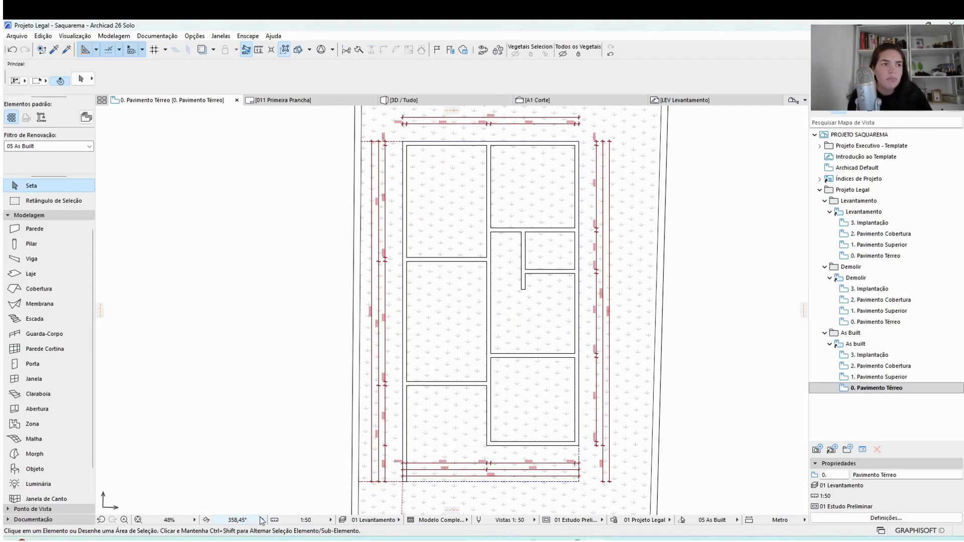
{"action": "double_click", "coordinate": [882, 322]}
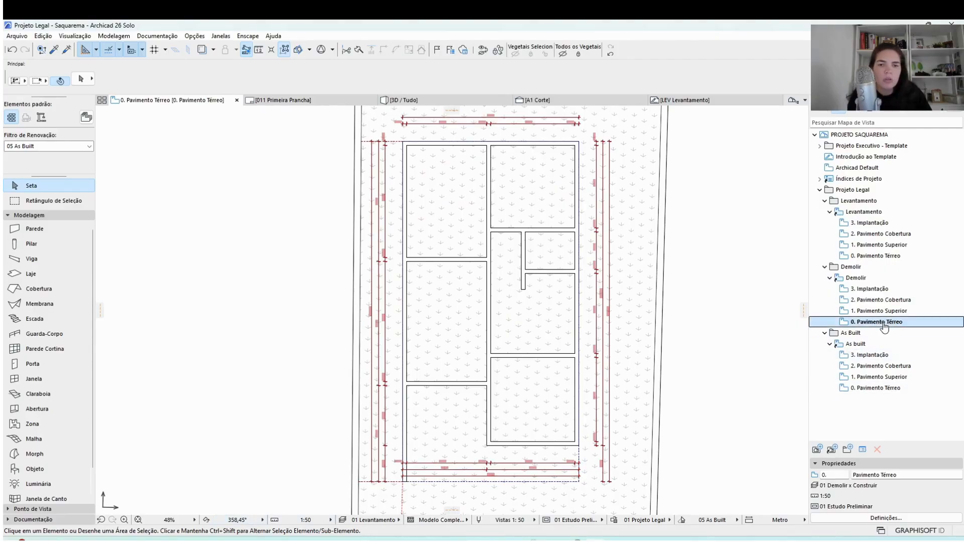
{"action": "double_click", "coordinate": [878, 255]}
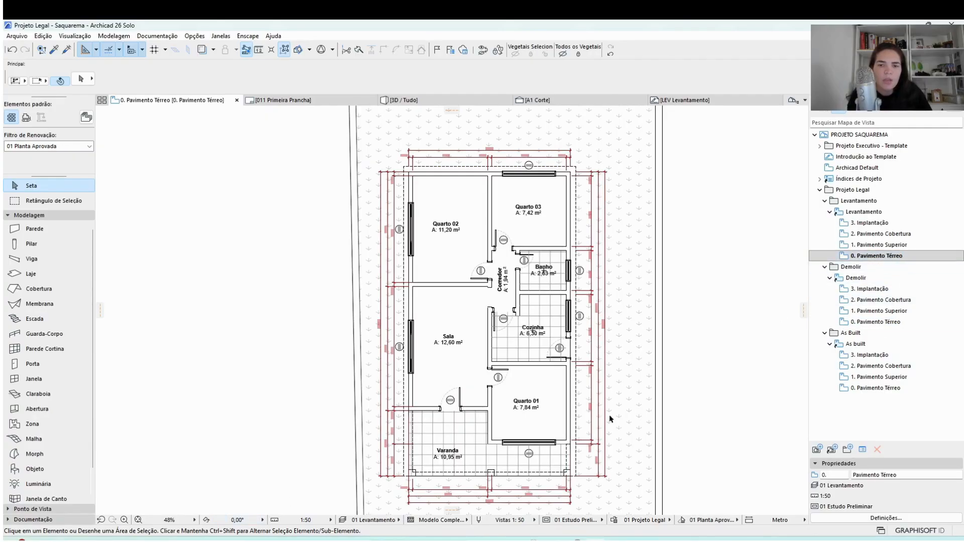
Step: Compare the lot and house orientation across the Levantamento, Demolir and As Built 0. Pavimento Térreo views
{"action": "scroll", "coordinate": [507, 341], "scroll_direction": "down", "scroll_amount": 5}
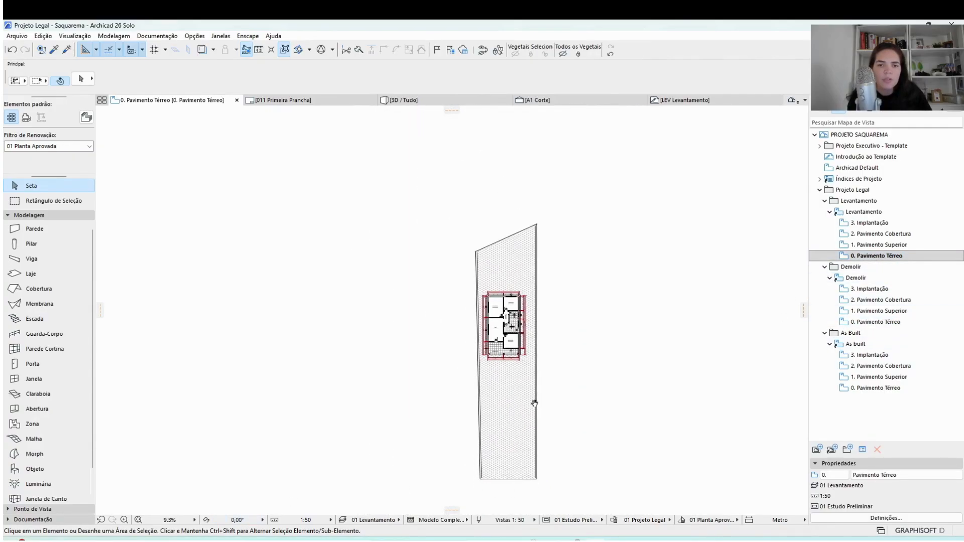
{"action": "scroll", "coordinate": [598, 375], "scroll_direction": "down", "scroll_amount": 2}
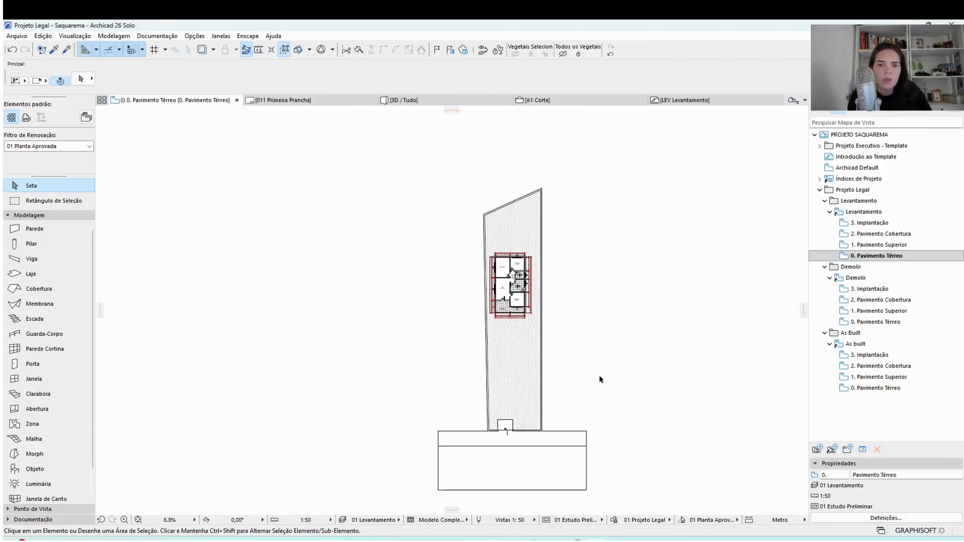
{"action": "double_click", "coordinate": [888, 321]}
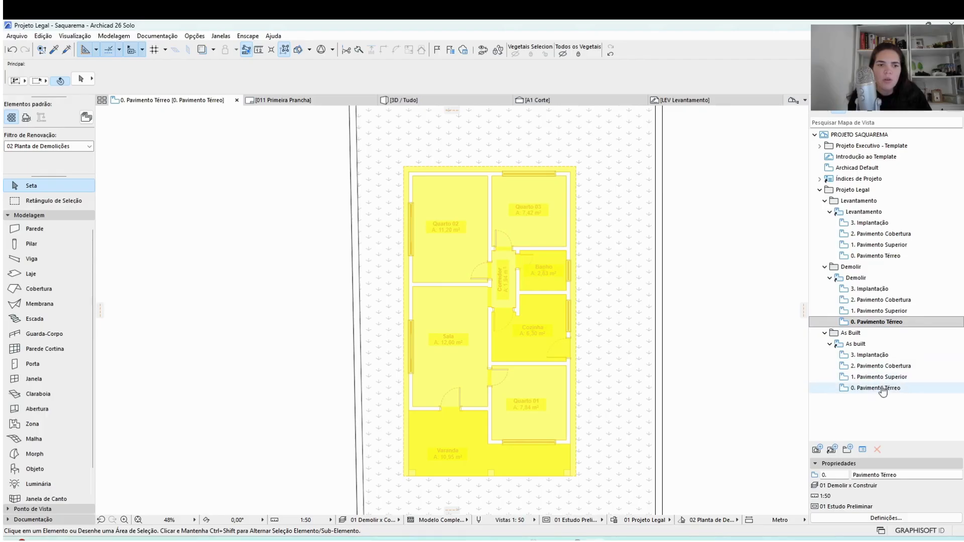
{"action": "double_click", "coordinate": [879, 388]}
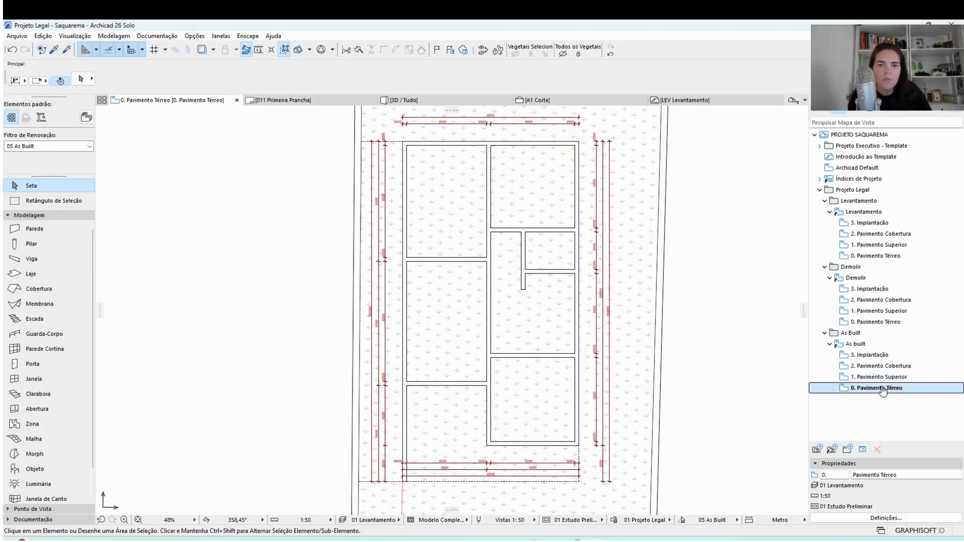
{"action": "double_click", "coordinate": [900, 257]}
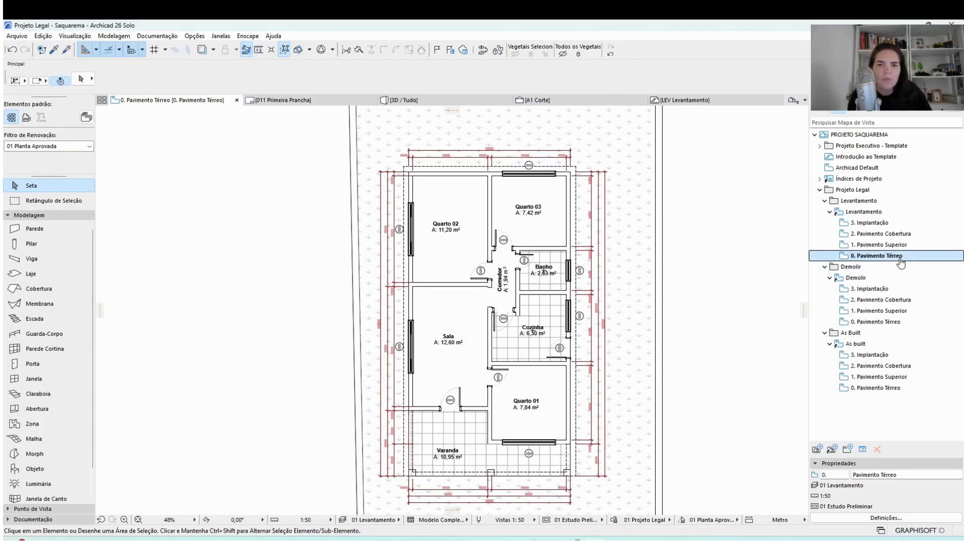
{"action": "double_click", "coordinate": [905, 390]}
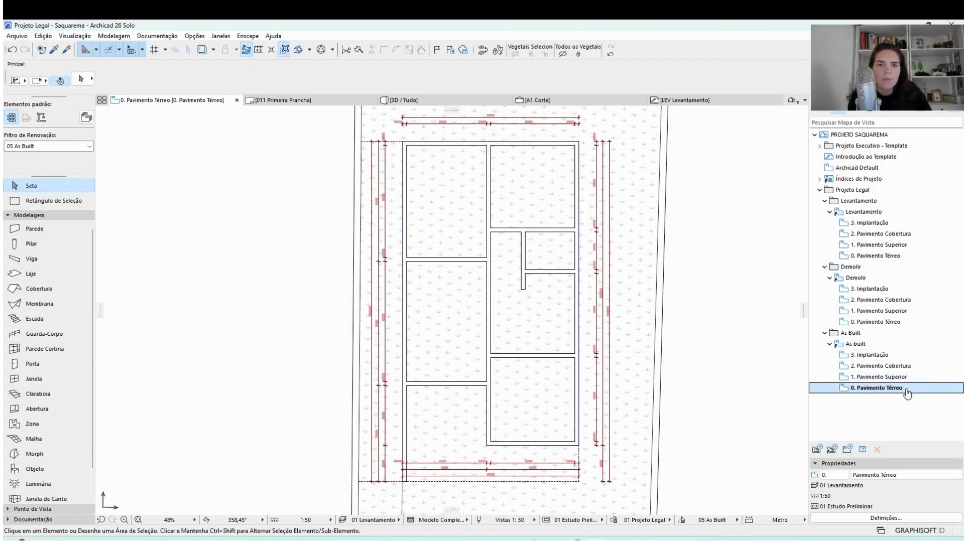
{"action": "double_click", "coordinate": [899, 257]}
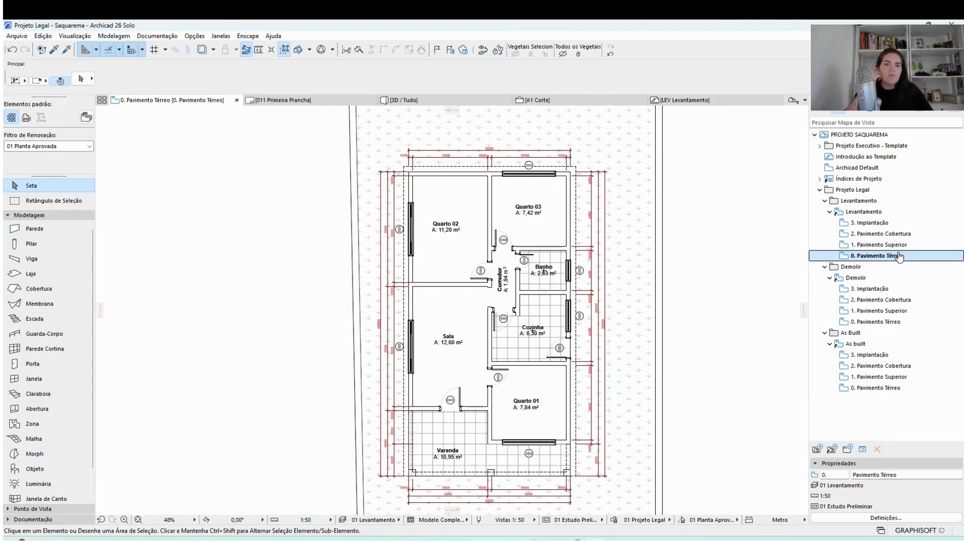
Step: In the As Built 0. Pavimento Térreo view, apply the 04 Demolir – Construir renovation filter and the 01 Demolir x Construir layer combination
{"action": "double_click", "coordinate": [898, 388]}
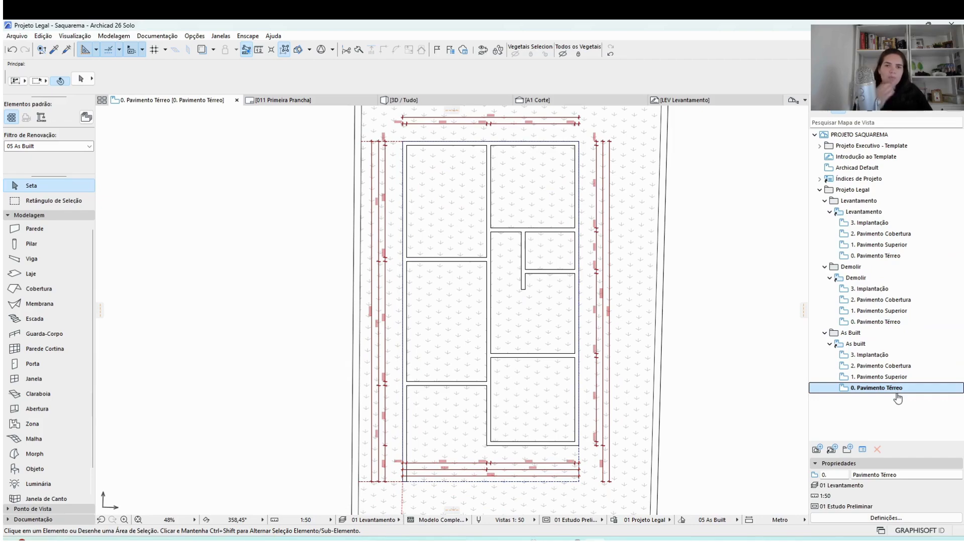
{"action": "left_click", "coordinate": [60, 147]}
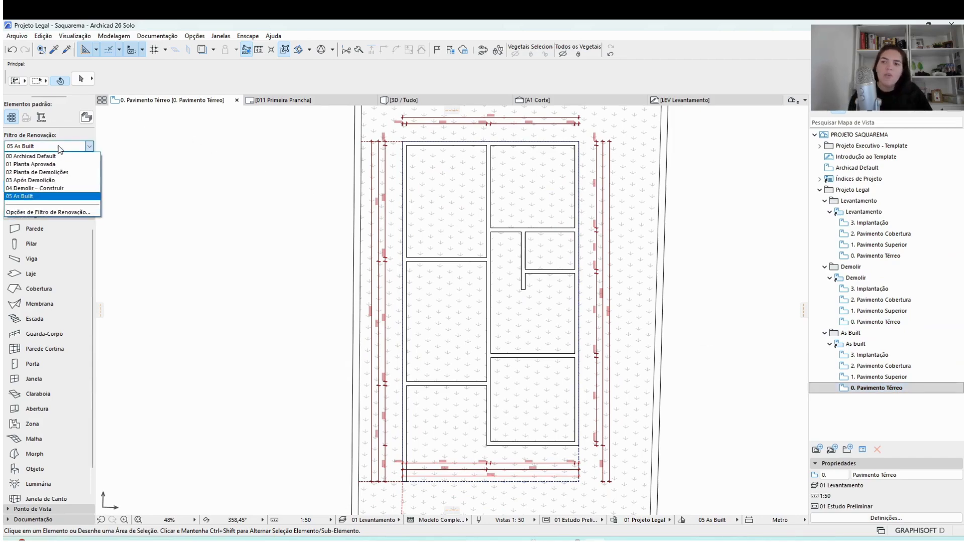
{"action": "left_click", "coordinate": [59, 188]}
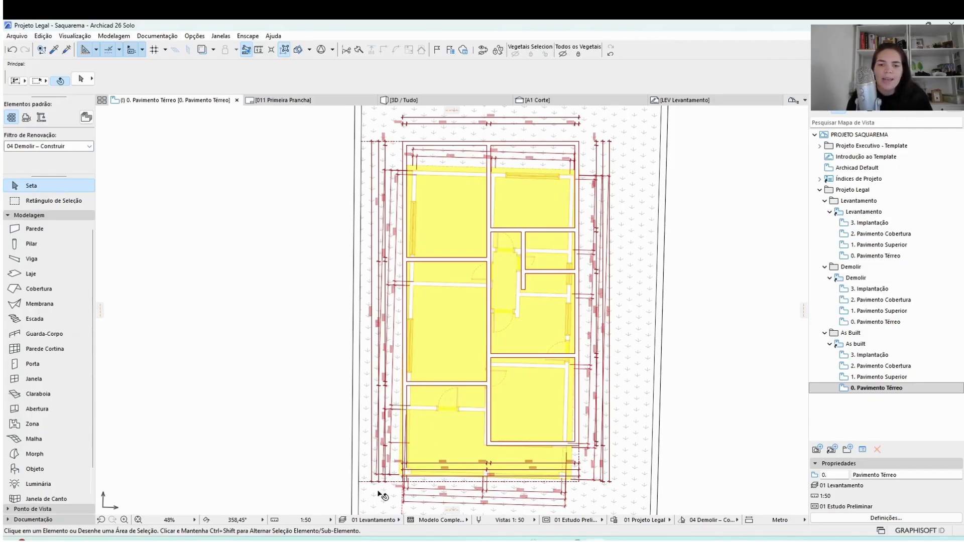
{"action": "left_click", "coordinate": [374, 520]}
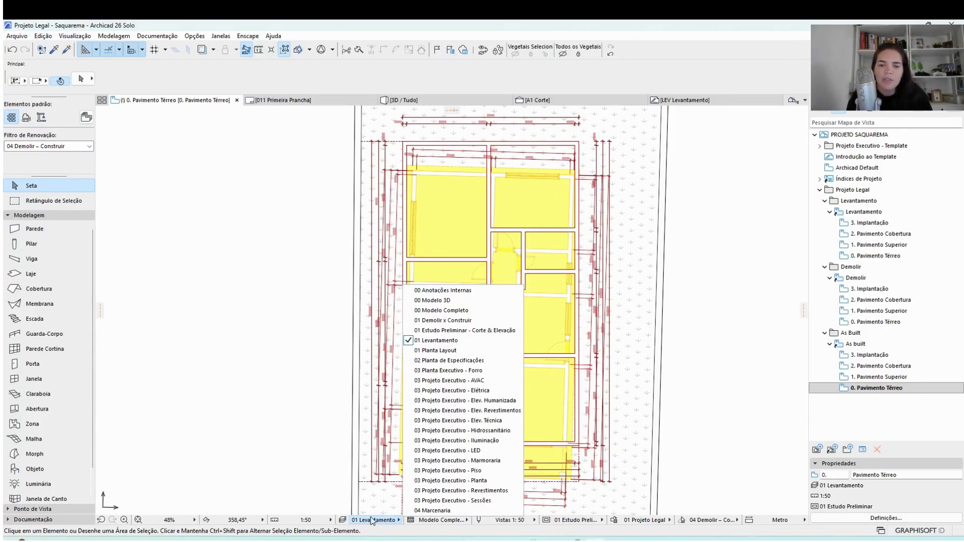
{"action": "left_click", "coordinate": [510, 321]}
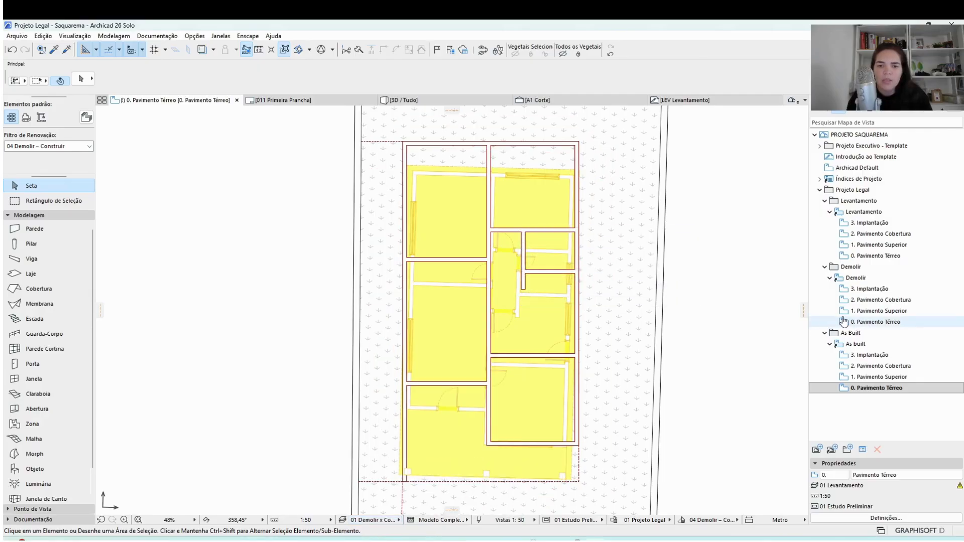
{"action": "scroll", "coordinate": [776, 312], "scroll_direction": "down", "scroll_amount": 2}
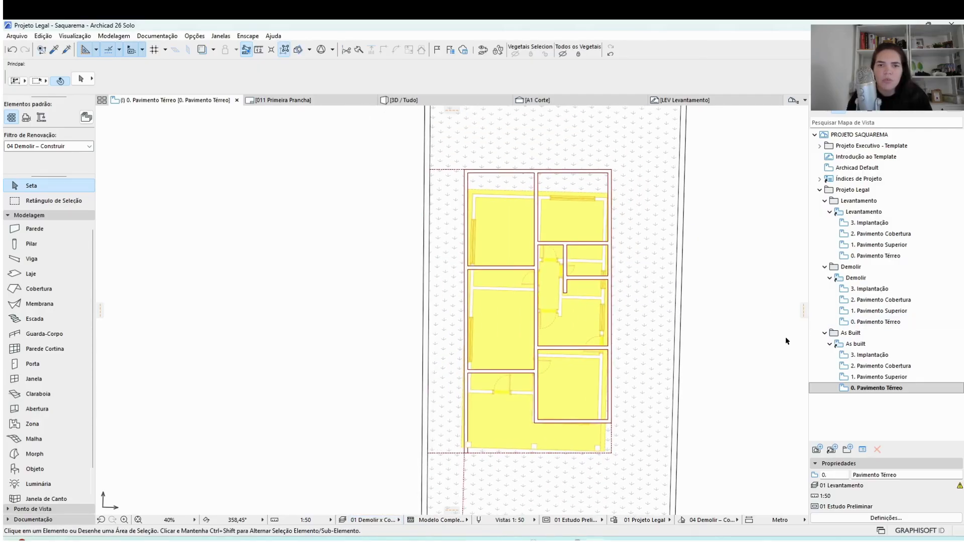
{"action": "middle_click_drag", "start_coordinate": [767, 340], "coordinate": [727, 331]}
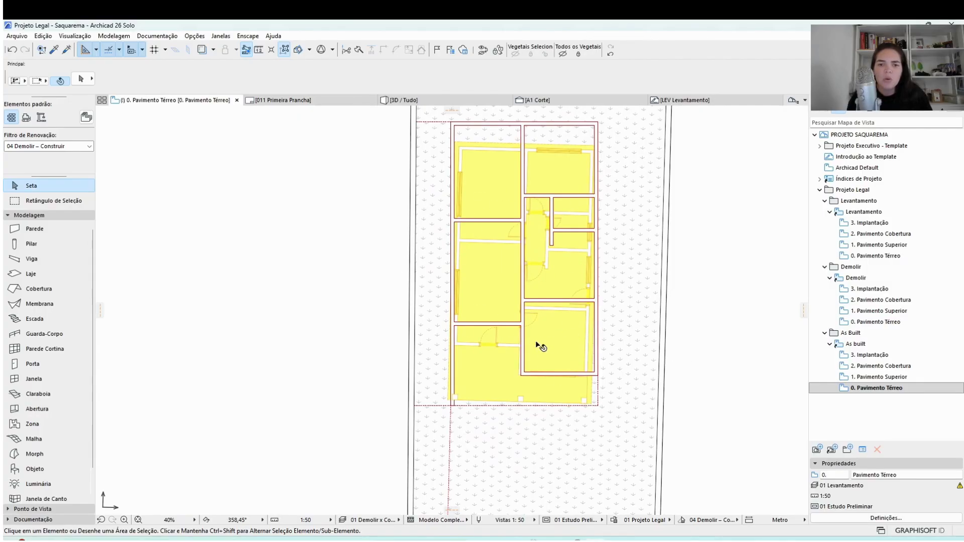
{"action": "left_click", "coordinate": [660, 379]}
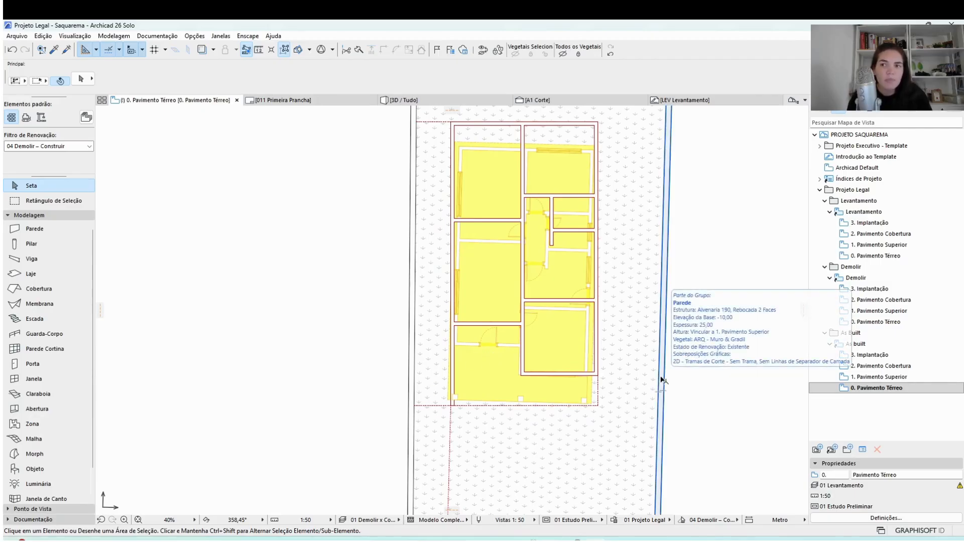